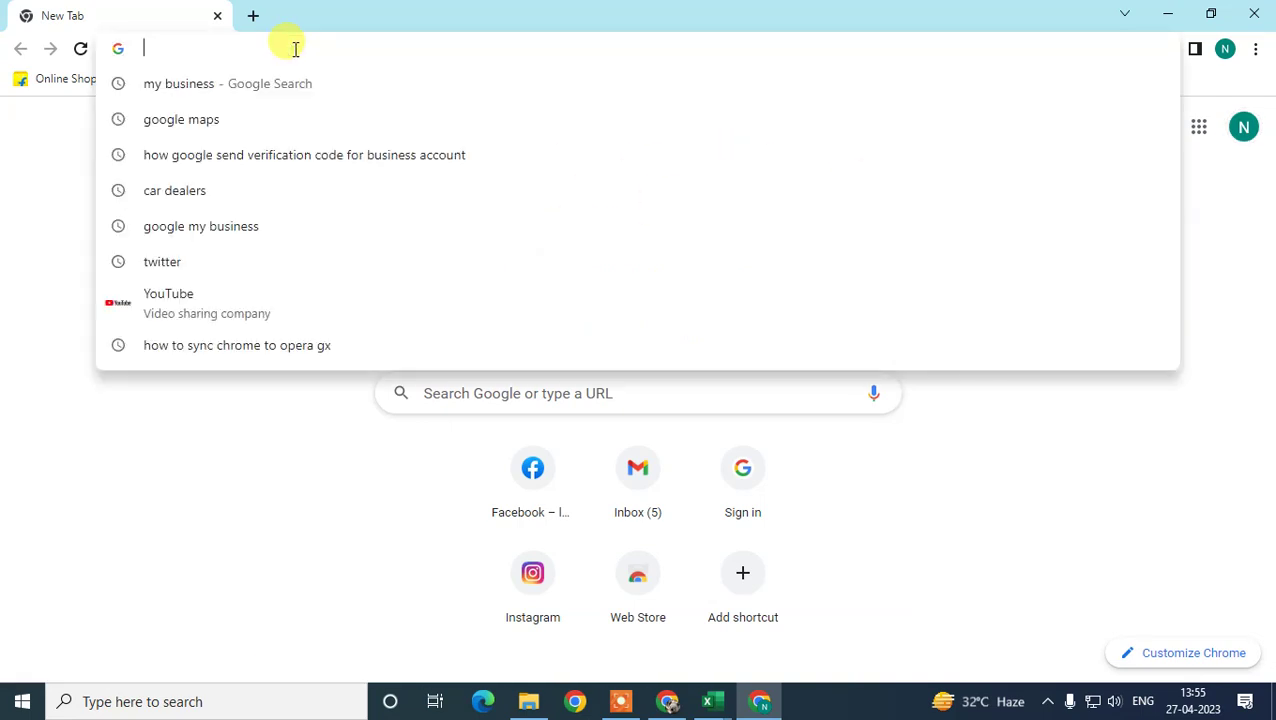
# Step: Search 'google maps' in Chrome and open Google Maps from the results
pyautogui.write('google maps')
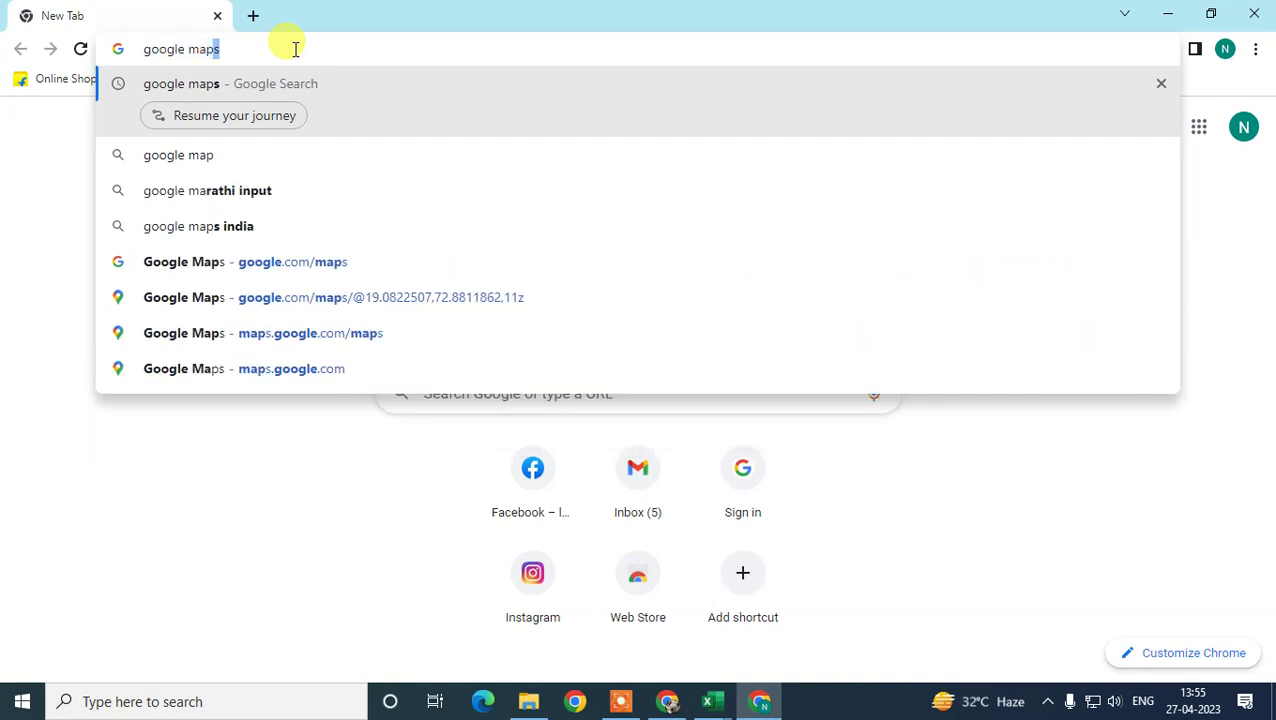
pyautogui.press('Return')
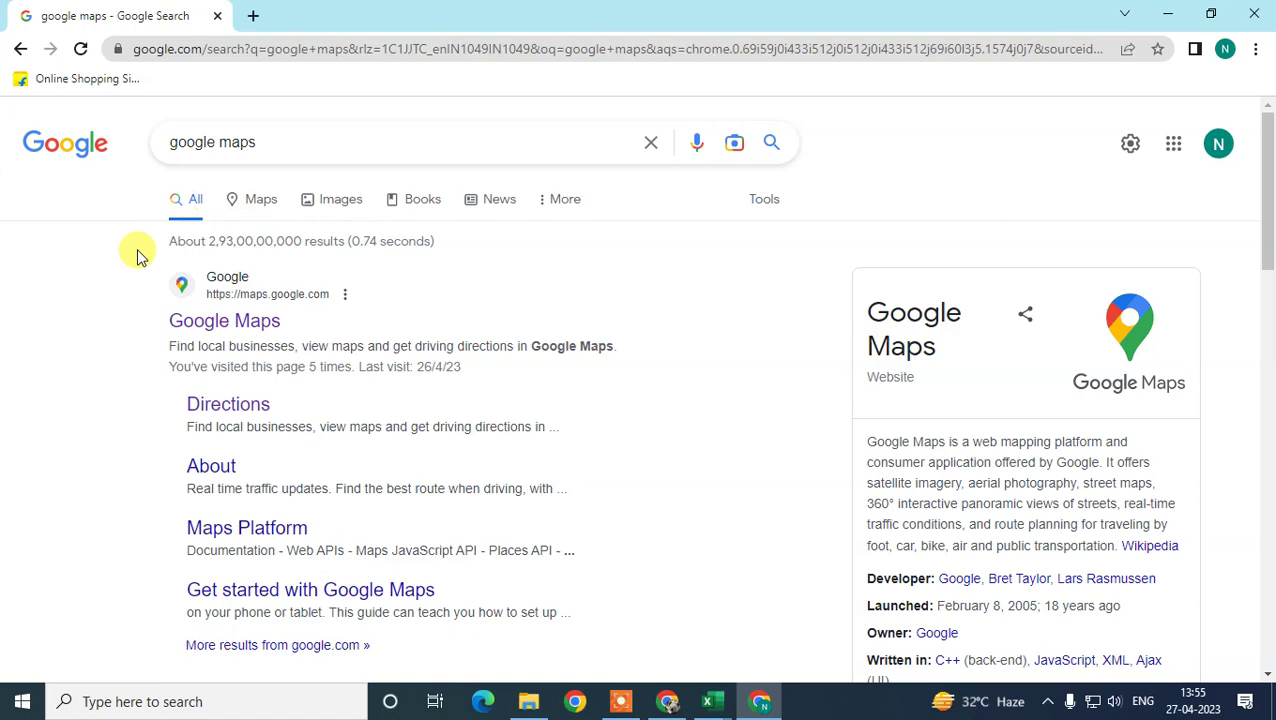
pyautogui.click(256, 322)
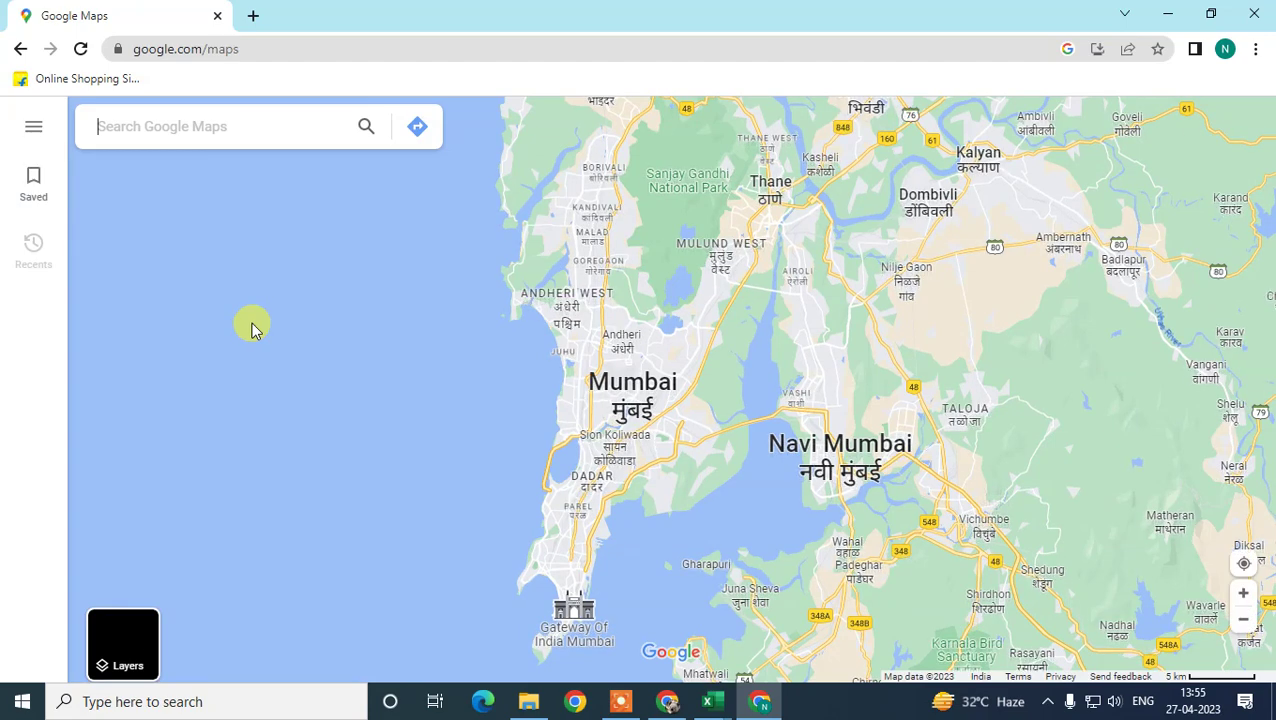
# Step: Check the signed-in account, then choose Add your business from the Google Maps menu
pyautogui.click(1234, 124)
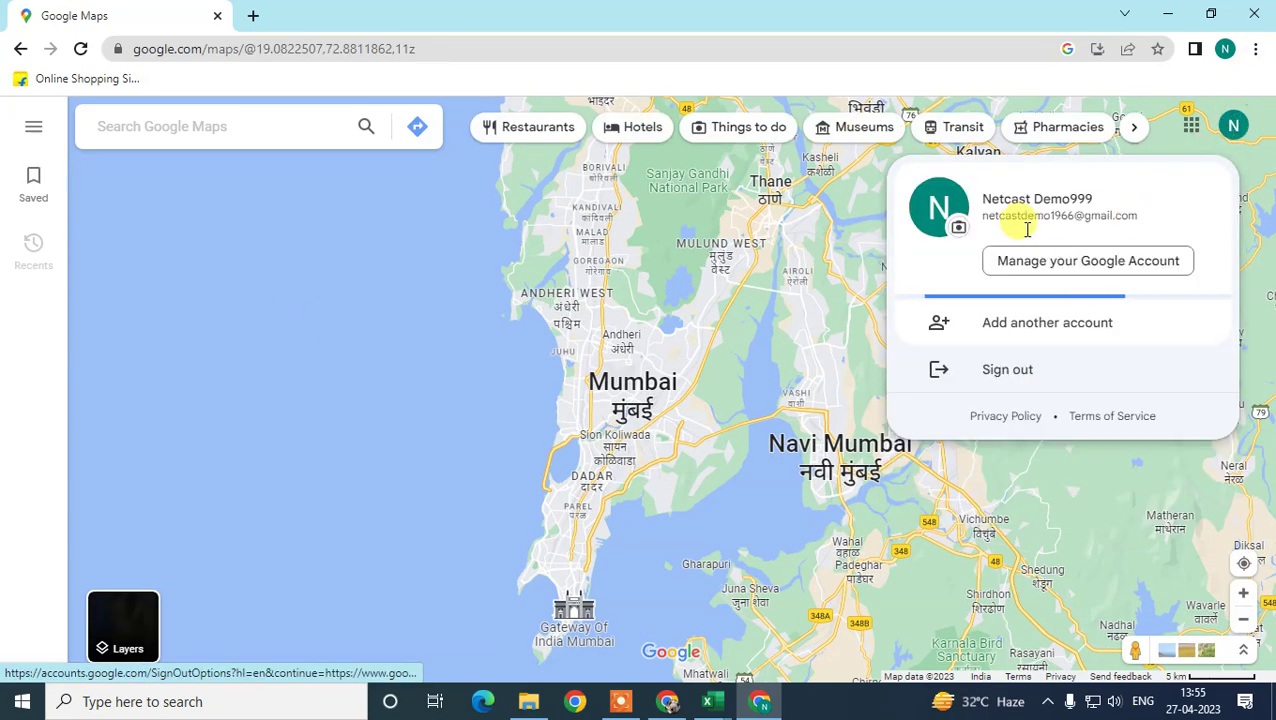
pyautogui.moveTo(977, 214); pyautogui.dragTo(1122, 205)
pyautogui.click(1068, 214)
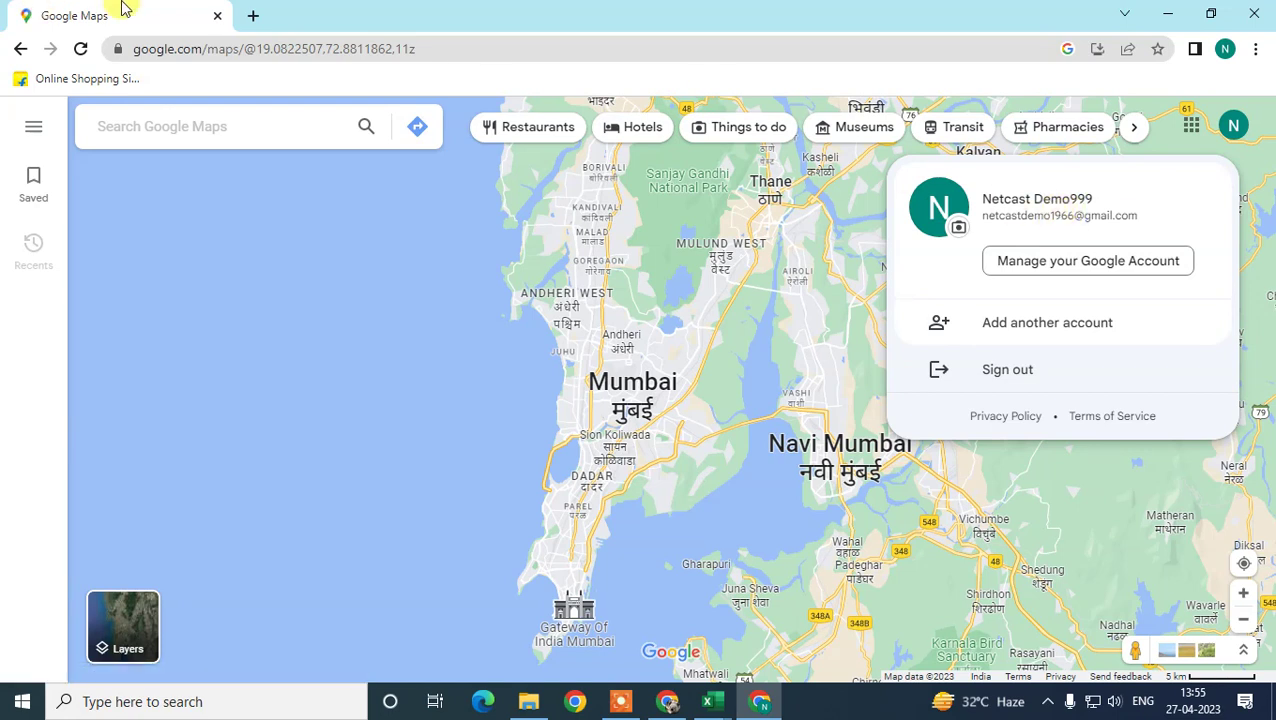
pyautogui.click(33, 128)
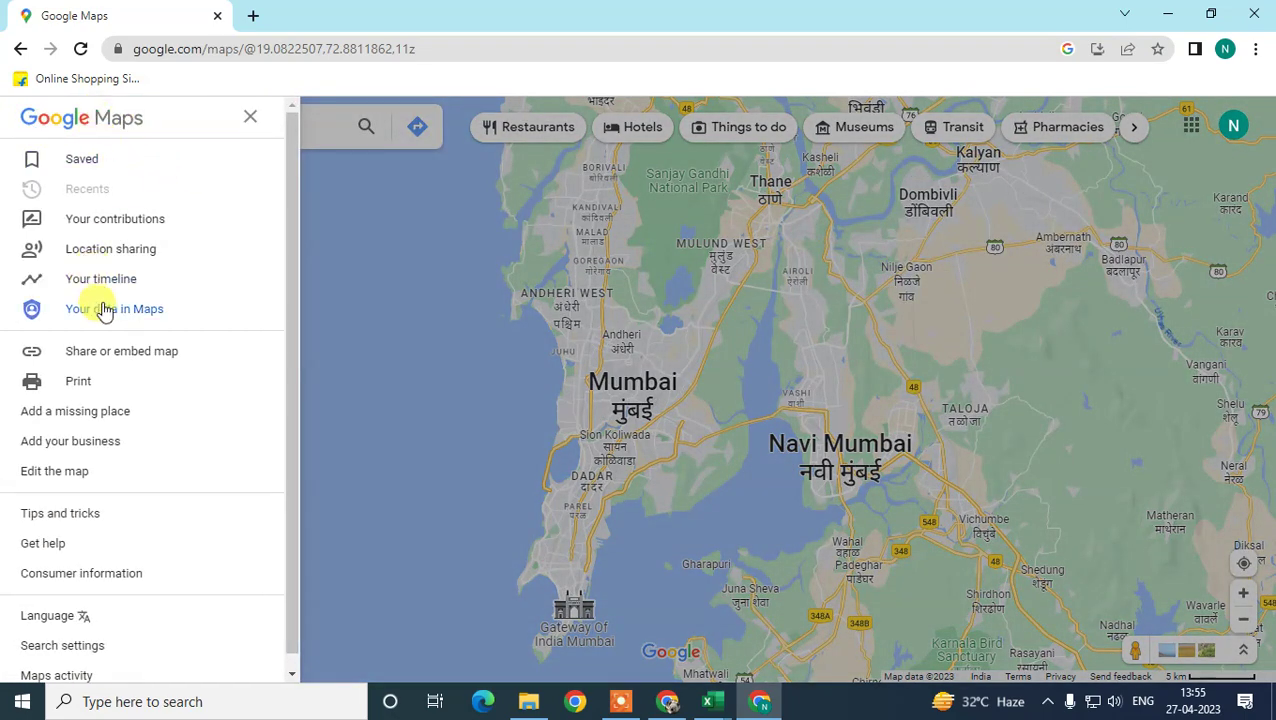
pyautogui.scroll(-1, 100, 305)
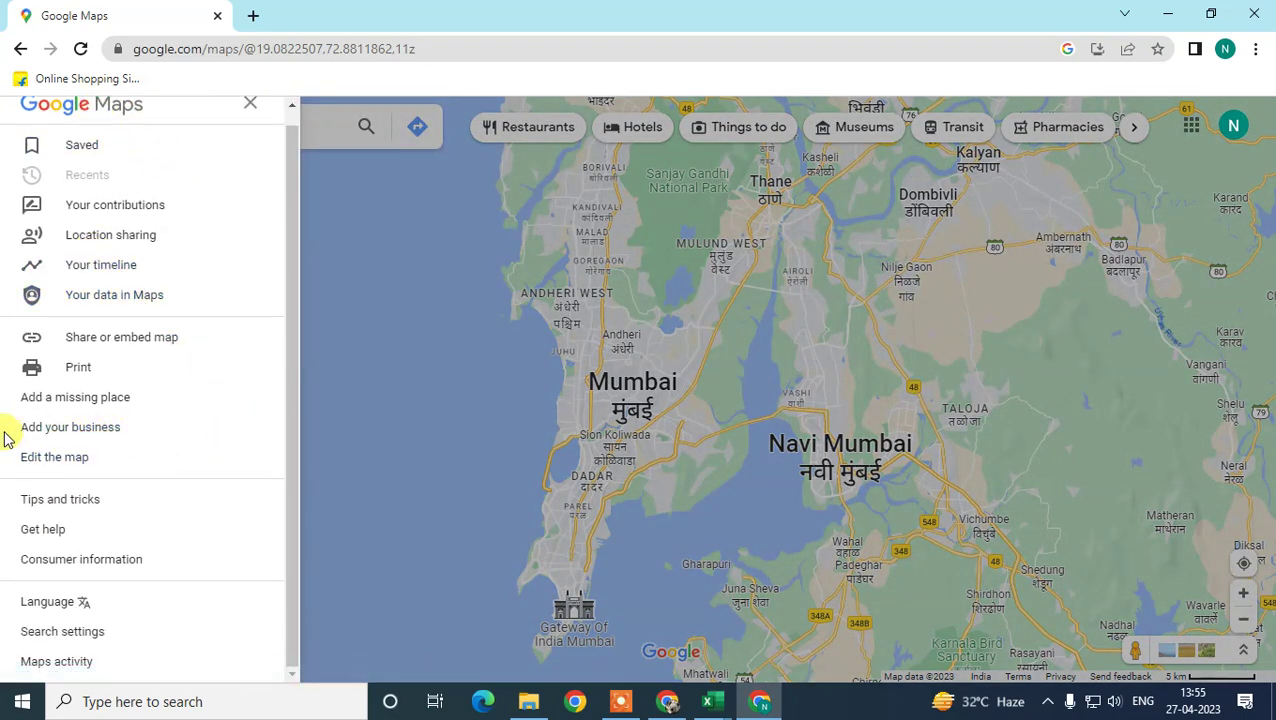
pyautogui.click(50, 430)
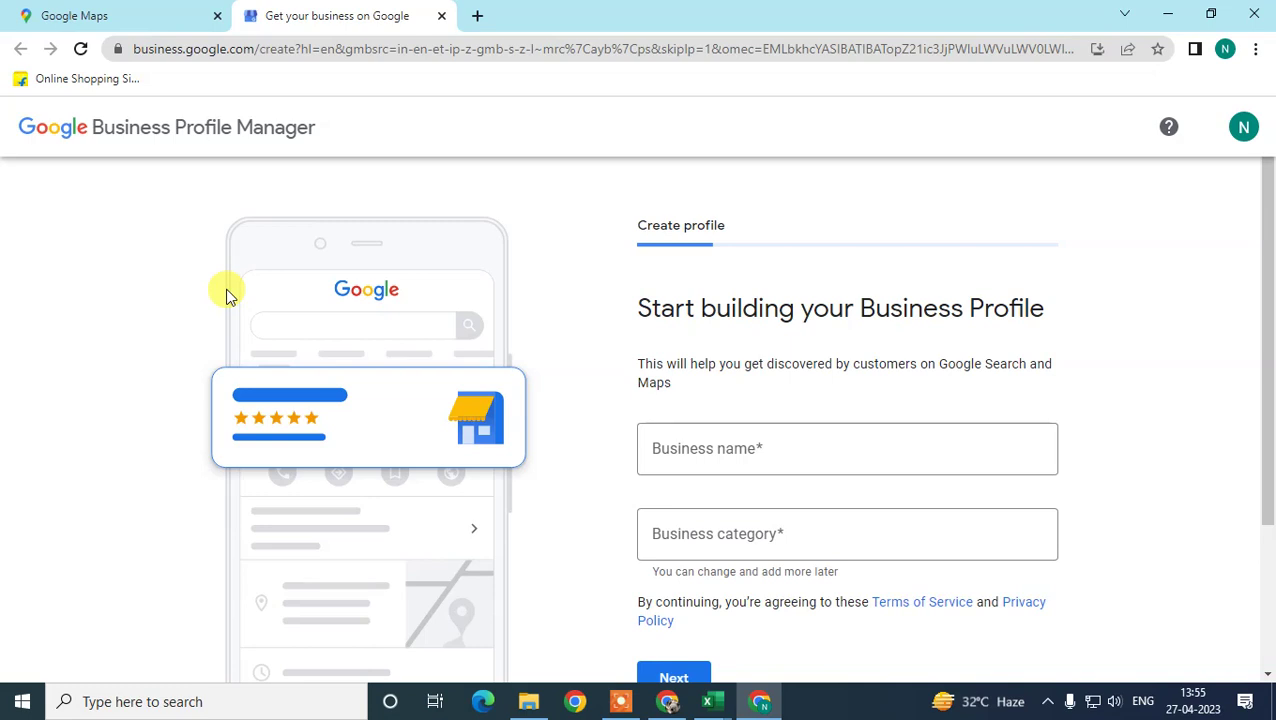
# Step: Enter 'randamela marketing agency' as the business name
pyautogui.scroll(-1, 836, 300)
pyautogui.scroll(-1, 1143, 350)
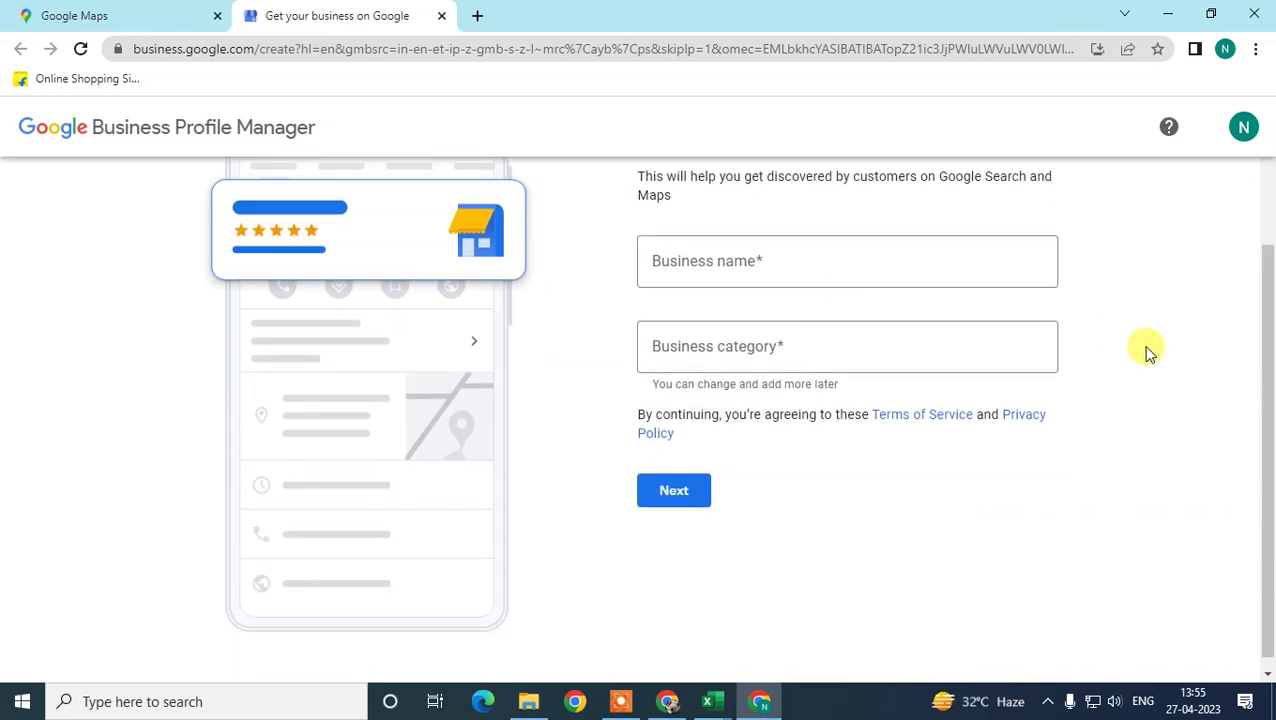
pyautogui.scroll(2, 1147, 350)
pyautogui.scroll(-1, 1140, 355)
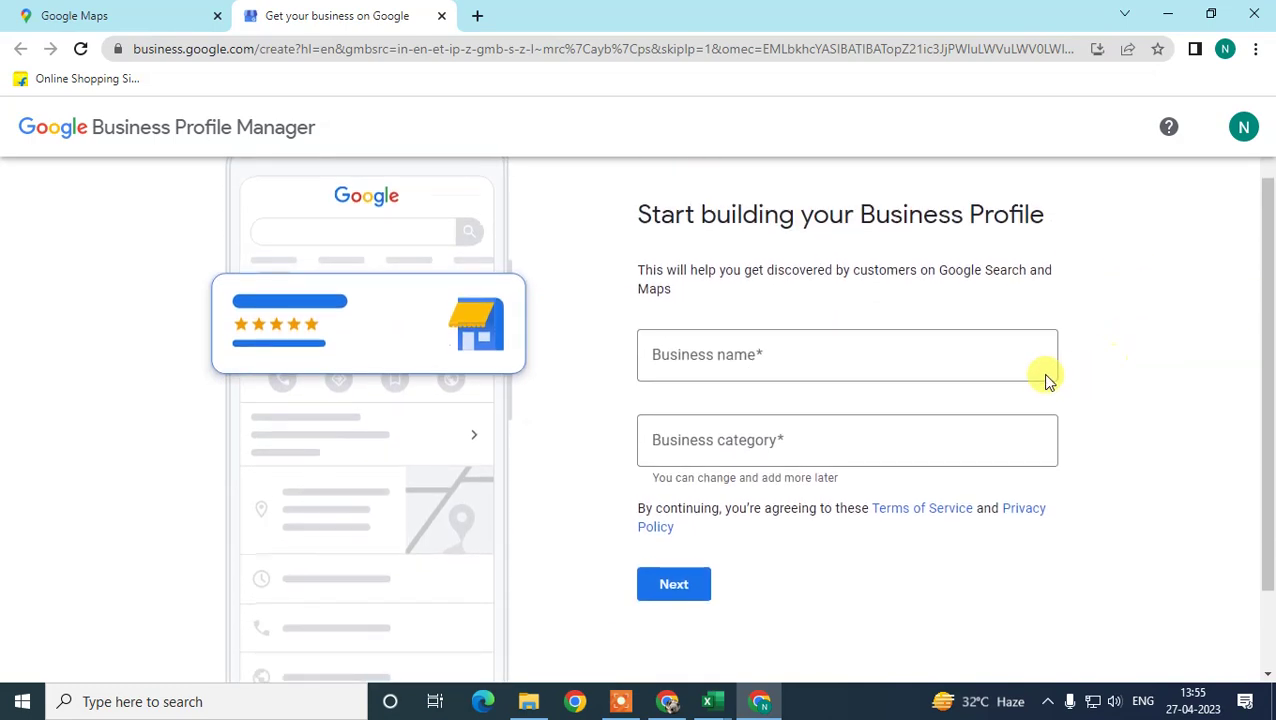
pyautogui.click(727, 357)
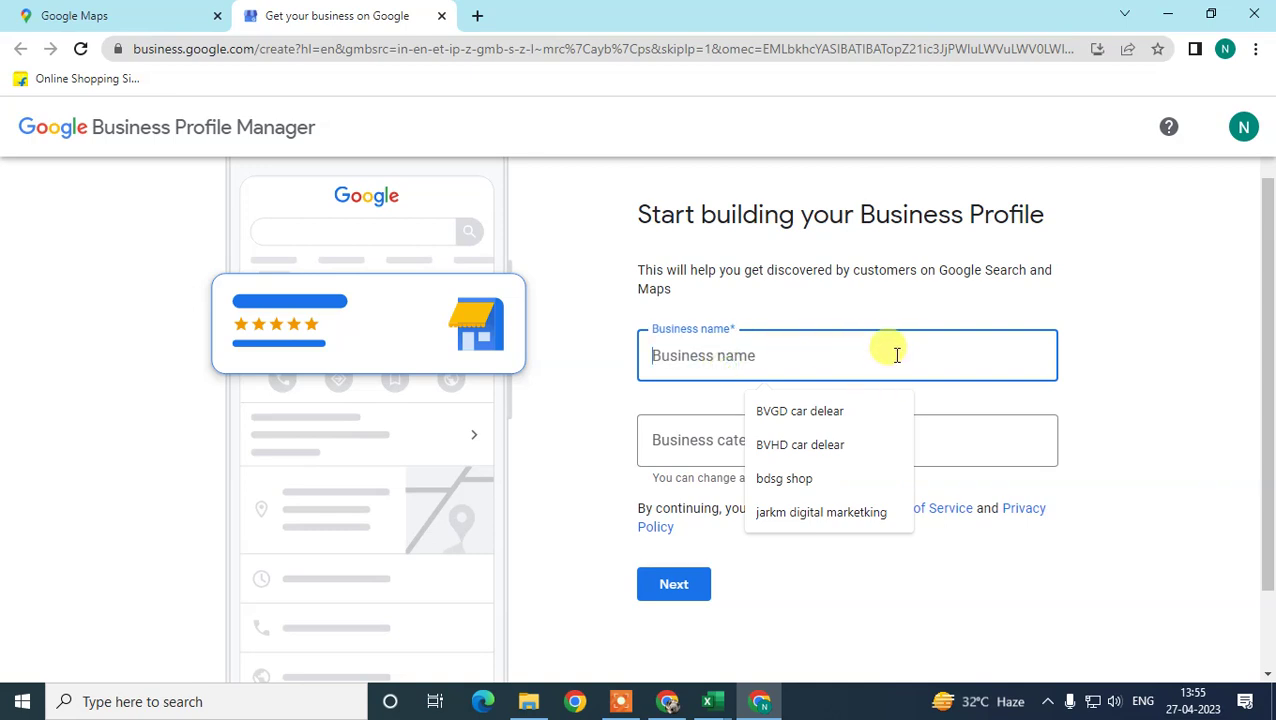
pyautogui.write('kaljdf')
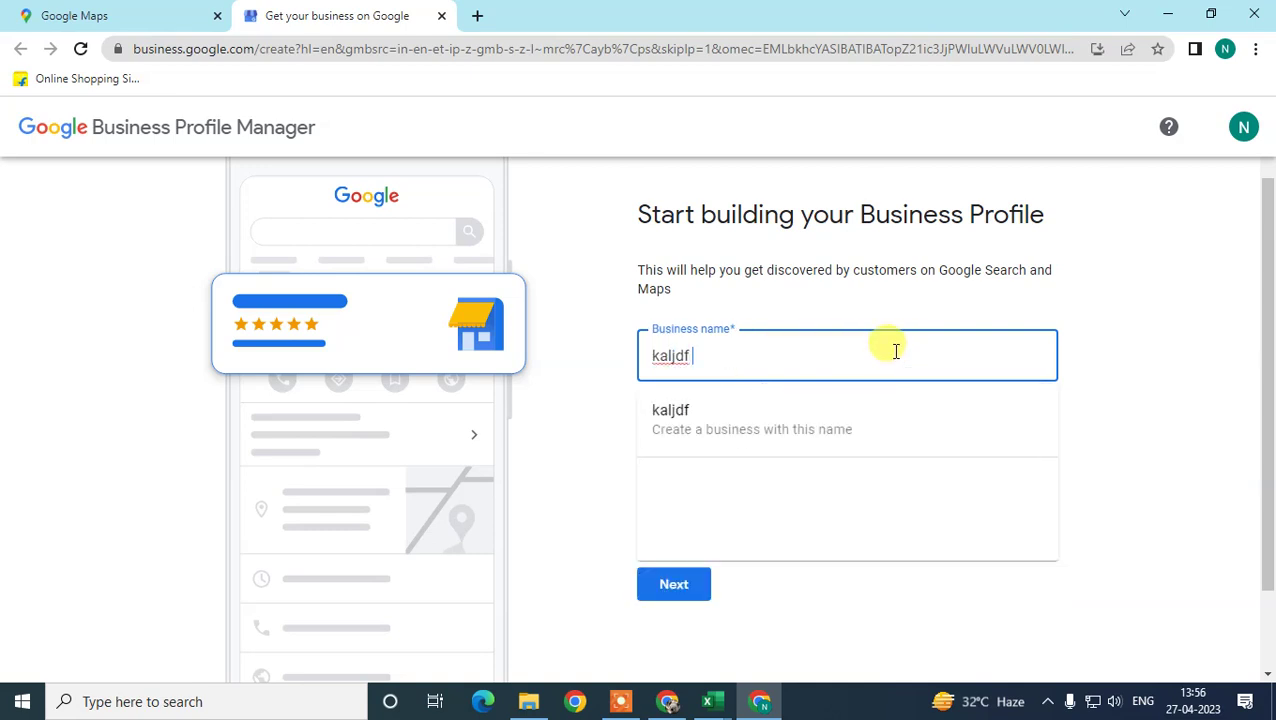
pyautogui.press('BackSpace')
pyautogui.press('BackSpace')
pyautogui.press('BackSpace')
pyautogui.press('BackSpace')
pyautogui.press('BackSpace')
pyautogui.press('BackSpace')
pyautogui.write('ra')
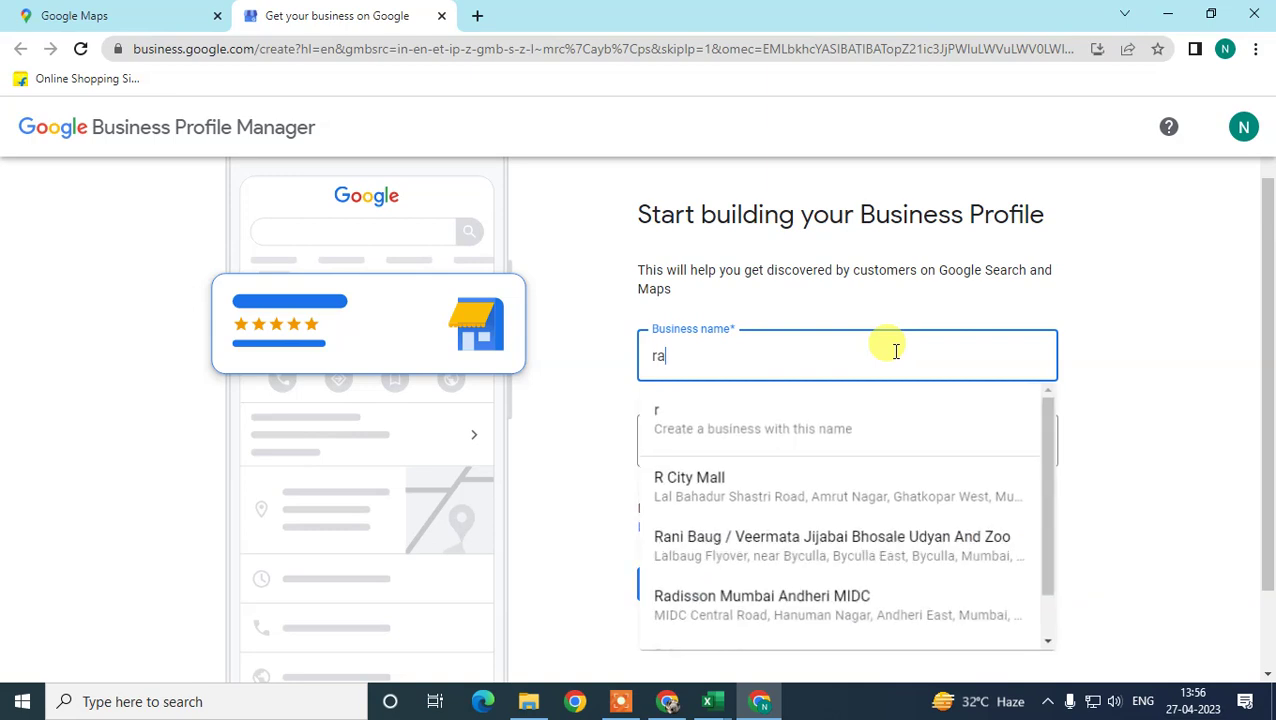
pyautogui.write('nda')
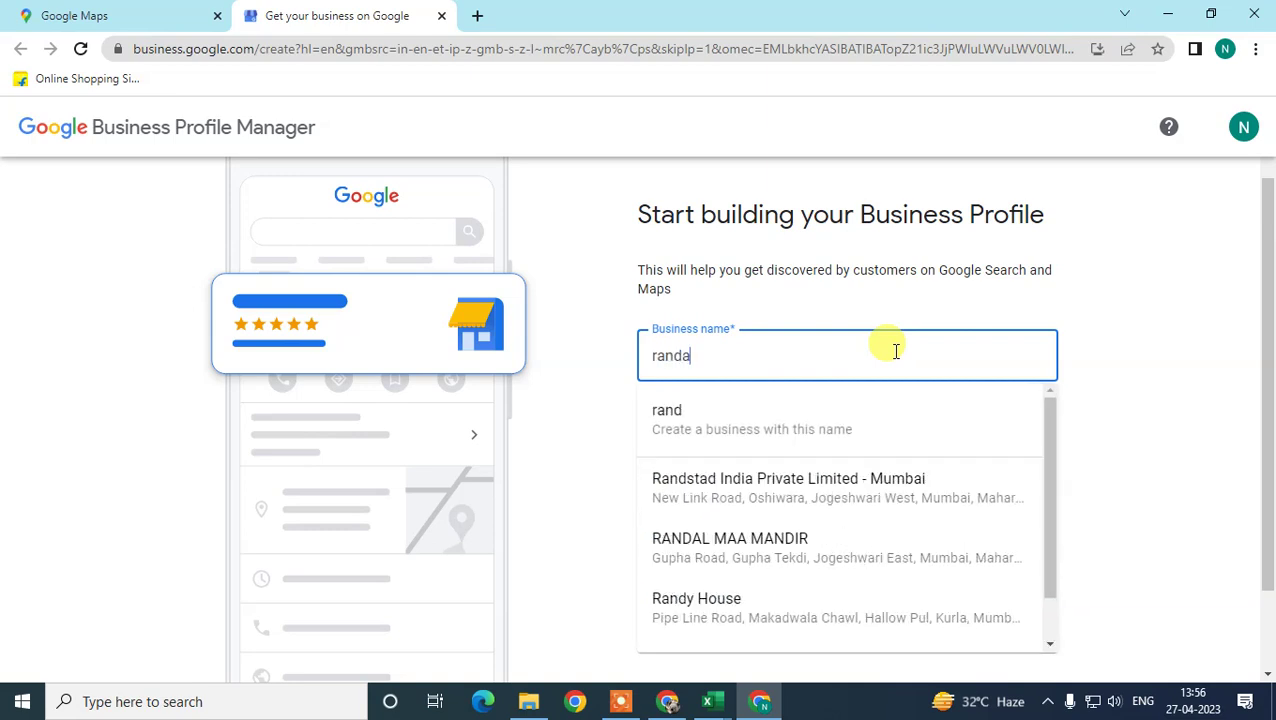
pyautogui.write('mela')
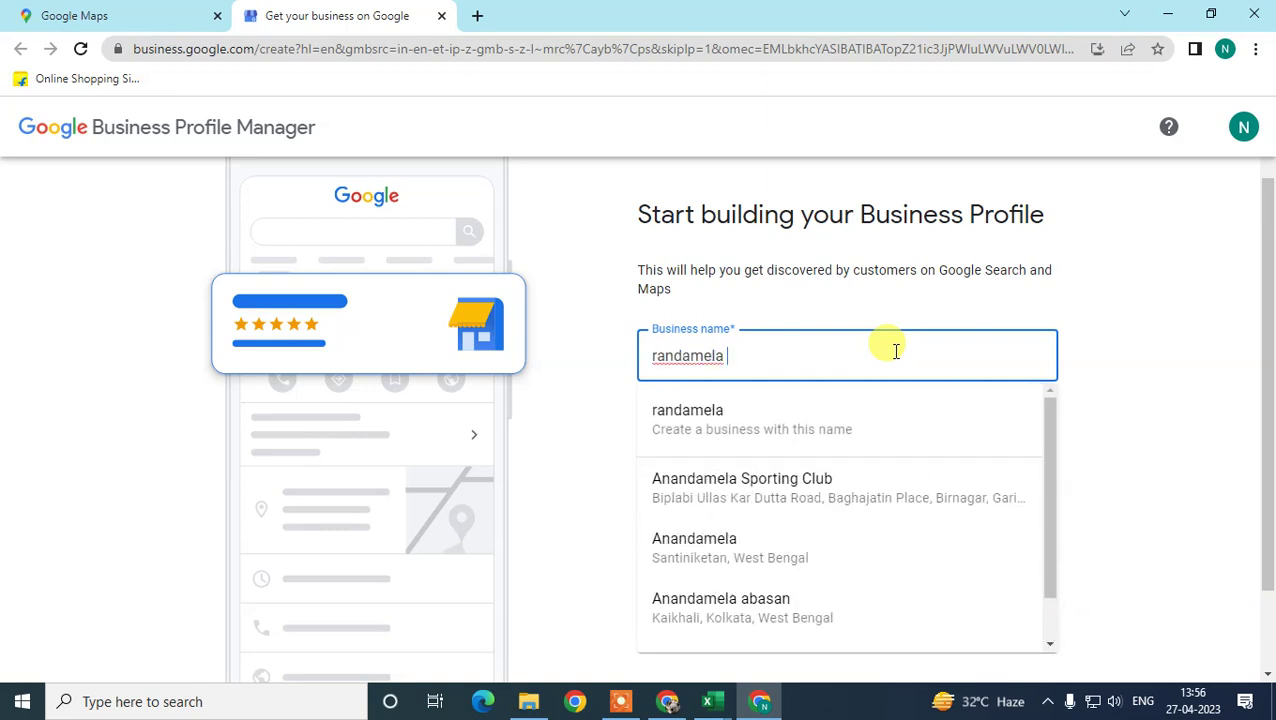
pyautogui.write(' card ee')
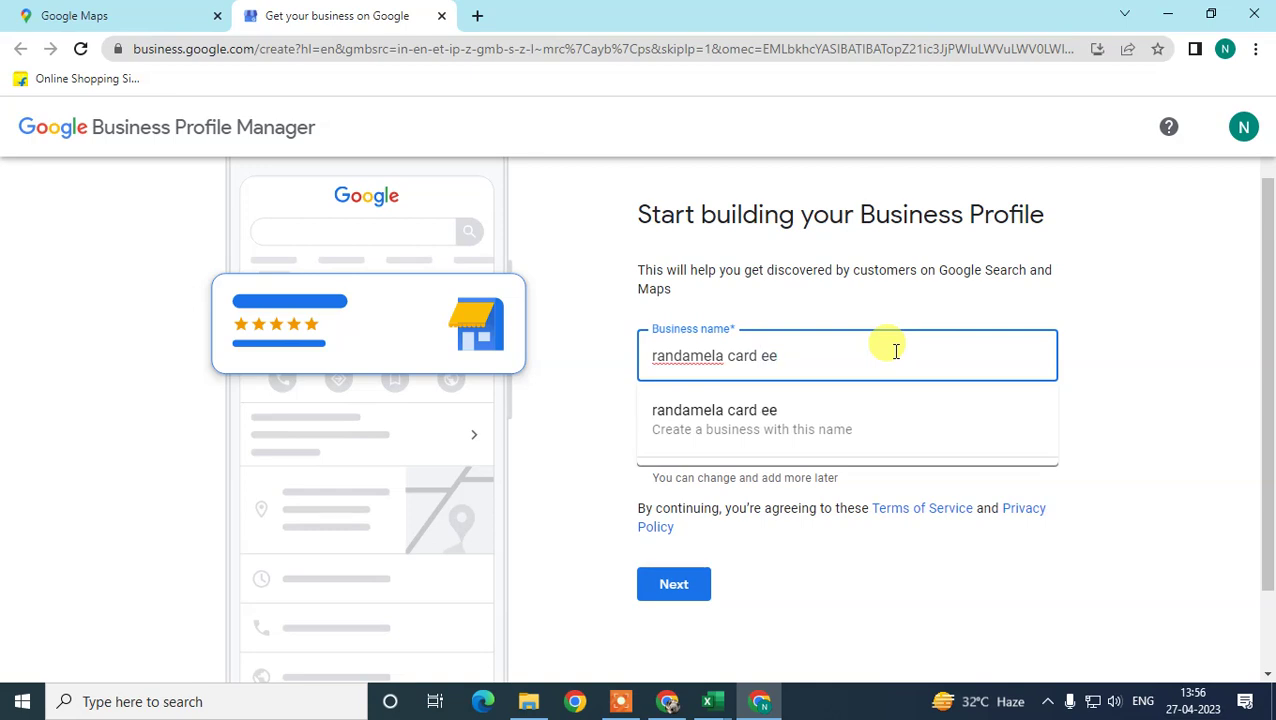
pyautogui.press('BackSpace')
pyautogui.press('BackSpace')
pyautogui.press('BackSpace')
pyautogui.press('BackSpace')
pyautogui.press('BackSpace')
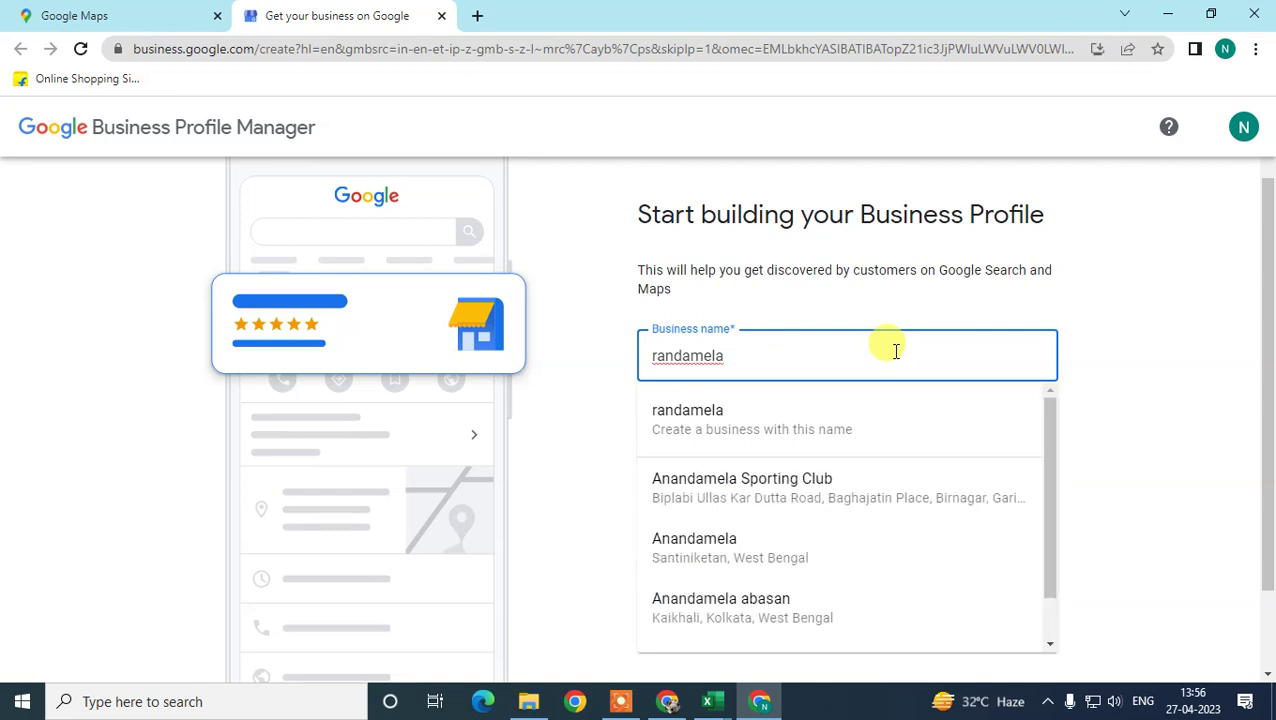
pyautogui.write('ad ag')
pyautogui.press('BackSpace')
pyautogui.press('BackSpace')
pyautogui.press('BackSpace')
pyautogui.press('BackSpace')
pyautogui.write('rketing agen')
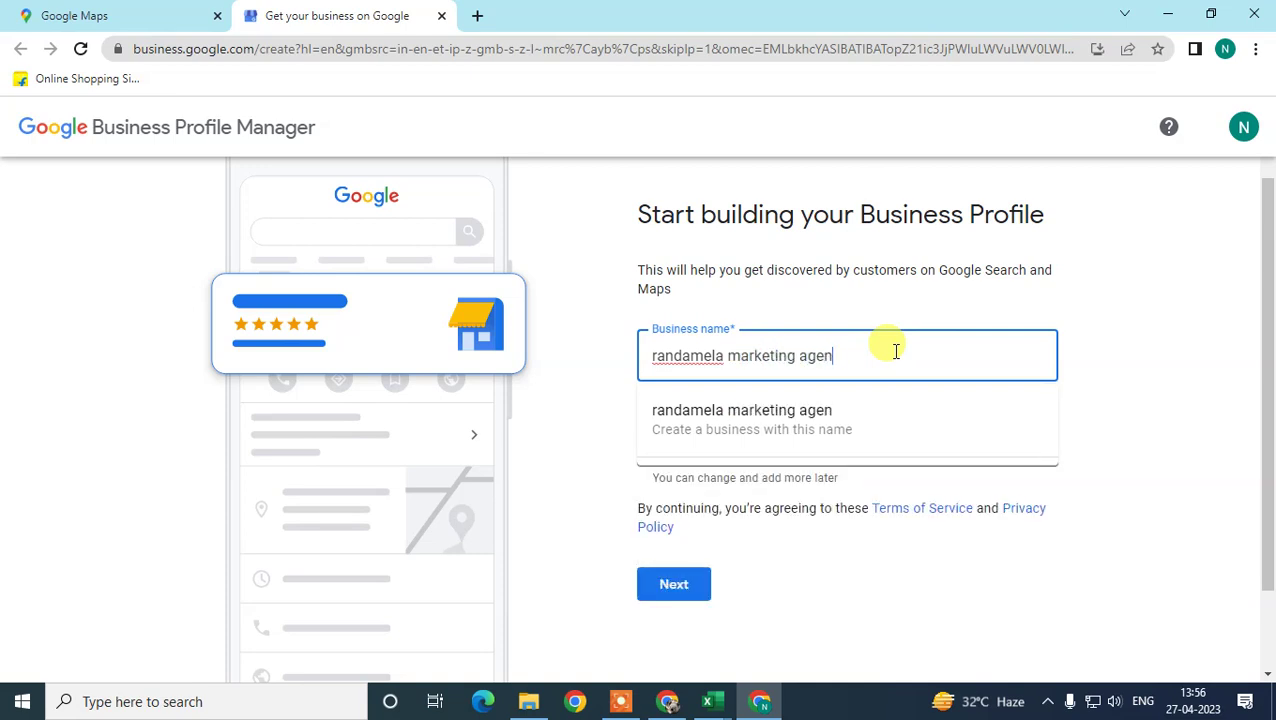
pyautogui.write('cy')
pyautogui.press('Tab')
# Step: Pick Marketing agency as the business category and continue
pyautogui.scroll(-1, 763, 410)
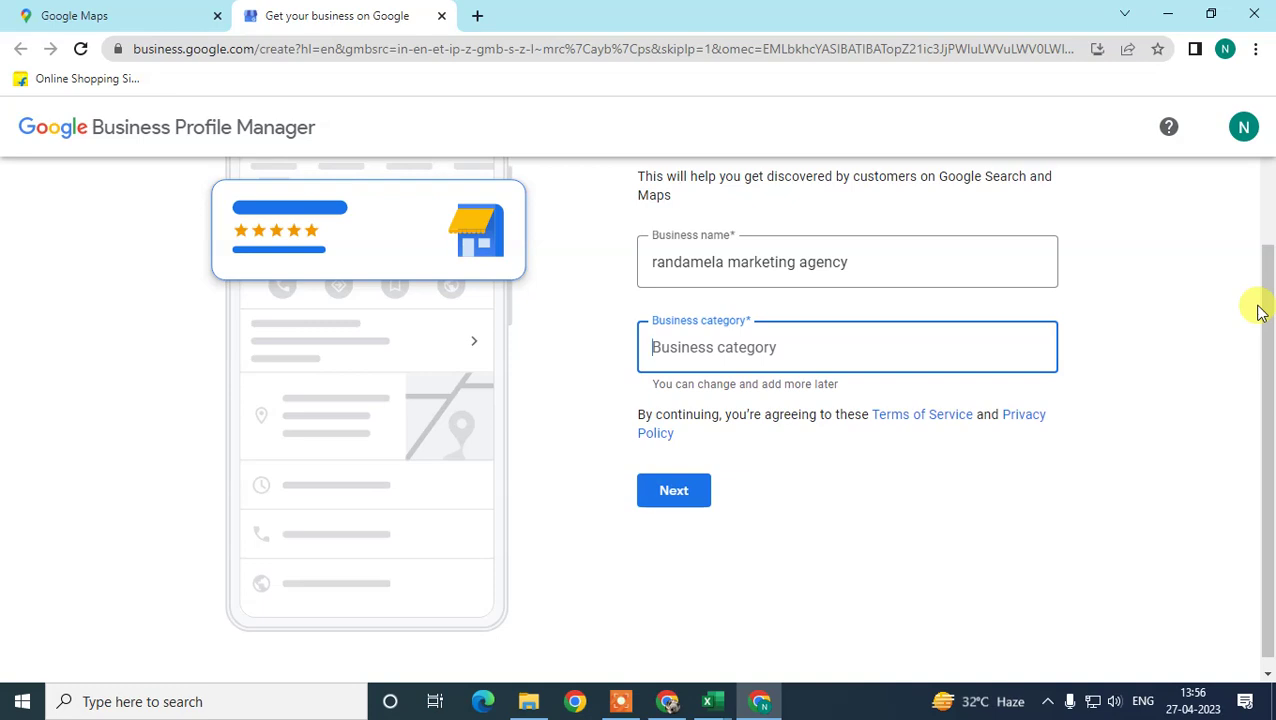
pyautogui.write('marke')
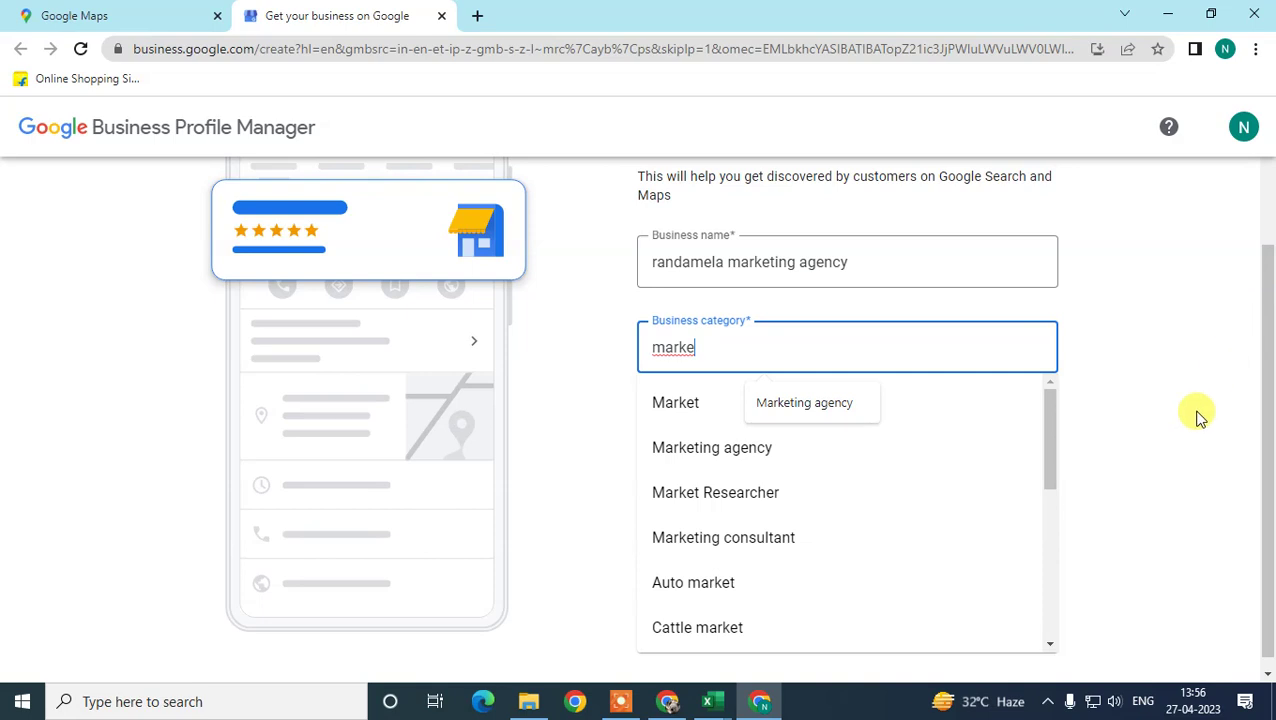
pyautogui.click(660, 447)
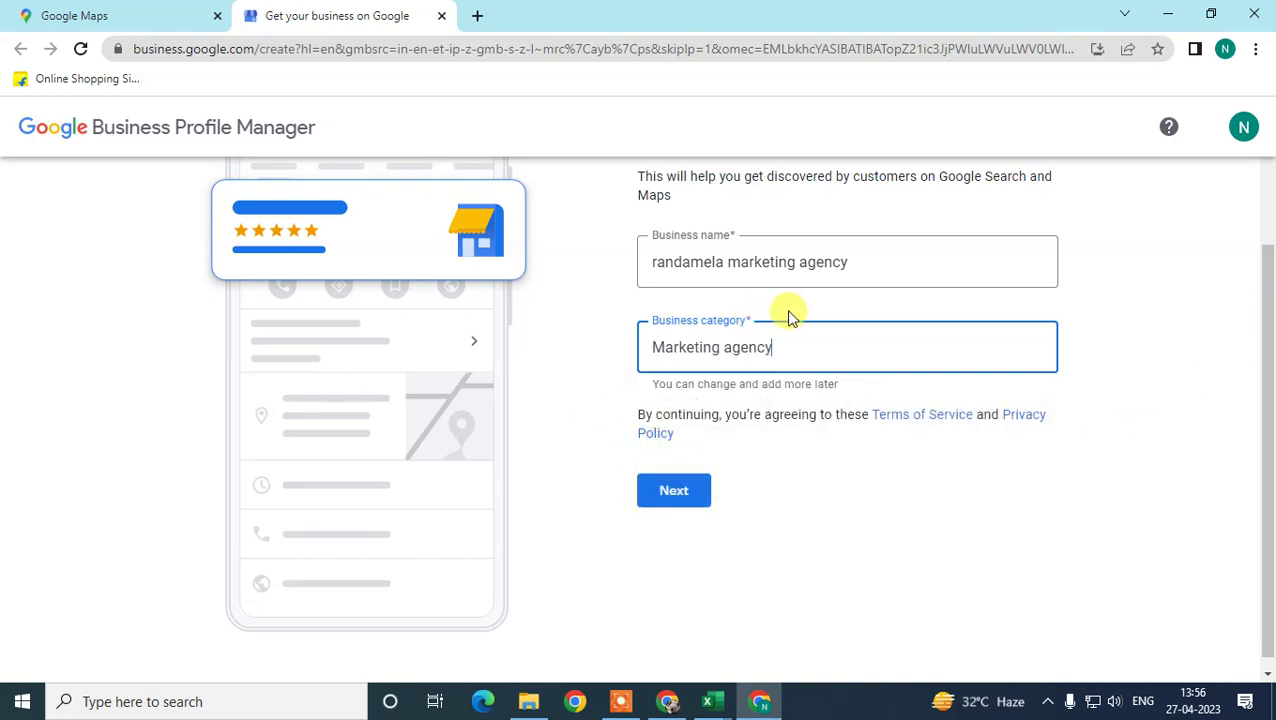
pyautogui.click(673, 498)
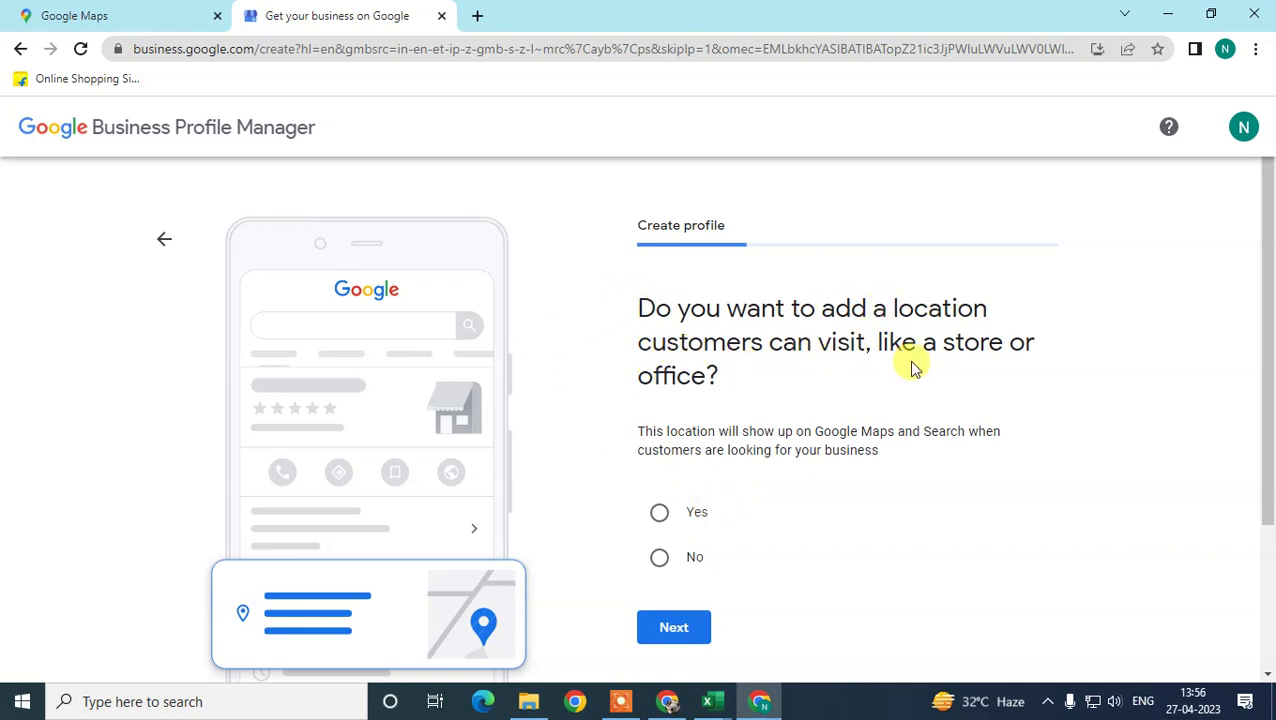
# Step: Answer Yes to having a location customers can visit, then continue
pyautogui.scroll(-1, 880, 355)
pyautogui.moveTo(650, 284); pyautogui.dragTo(742, 298)
pyautogui.scroll(1, 840, 379)
pyautogui.click(661, 430)
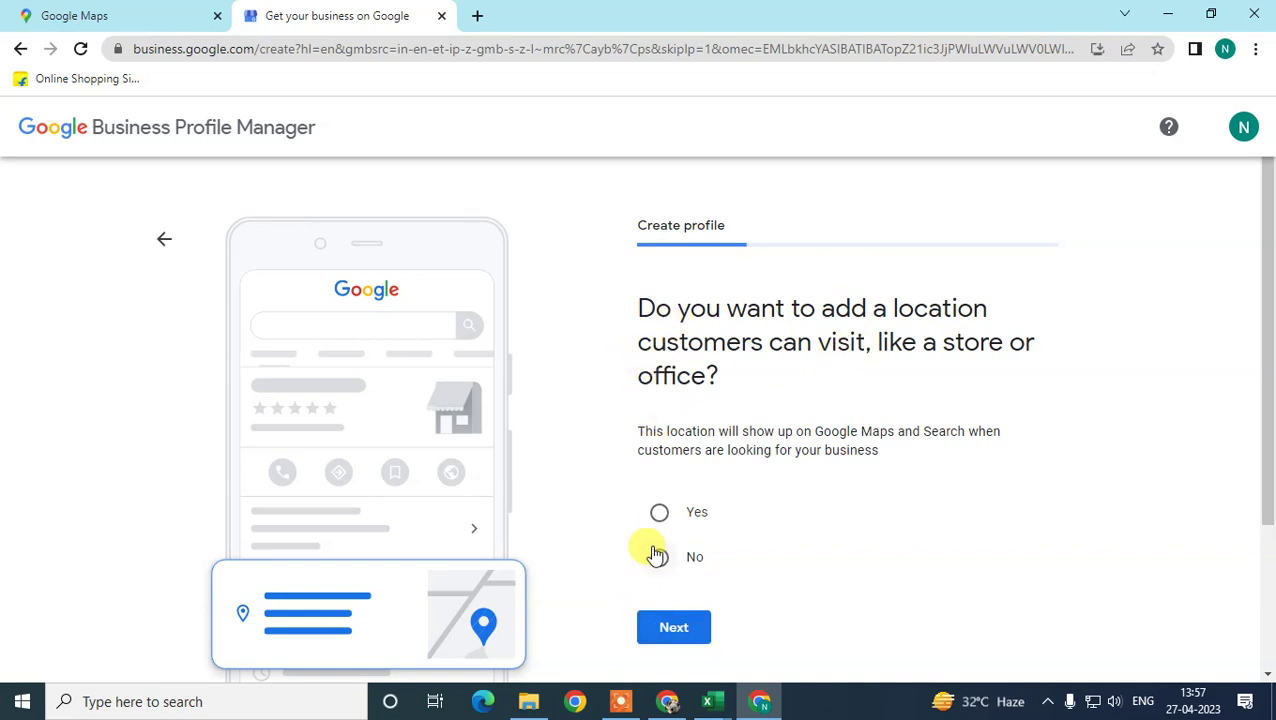
pyautogui.click(660, 512)
pyautogui.click(674, 625)
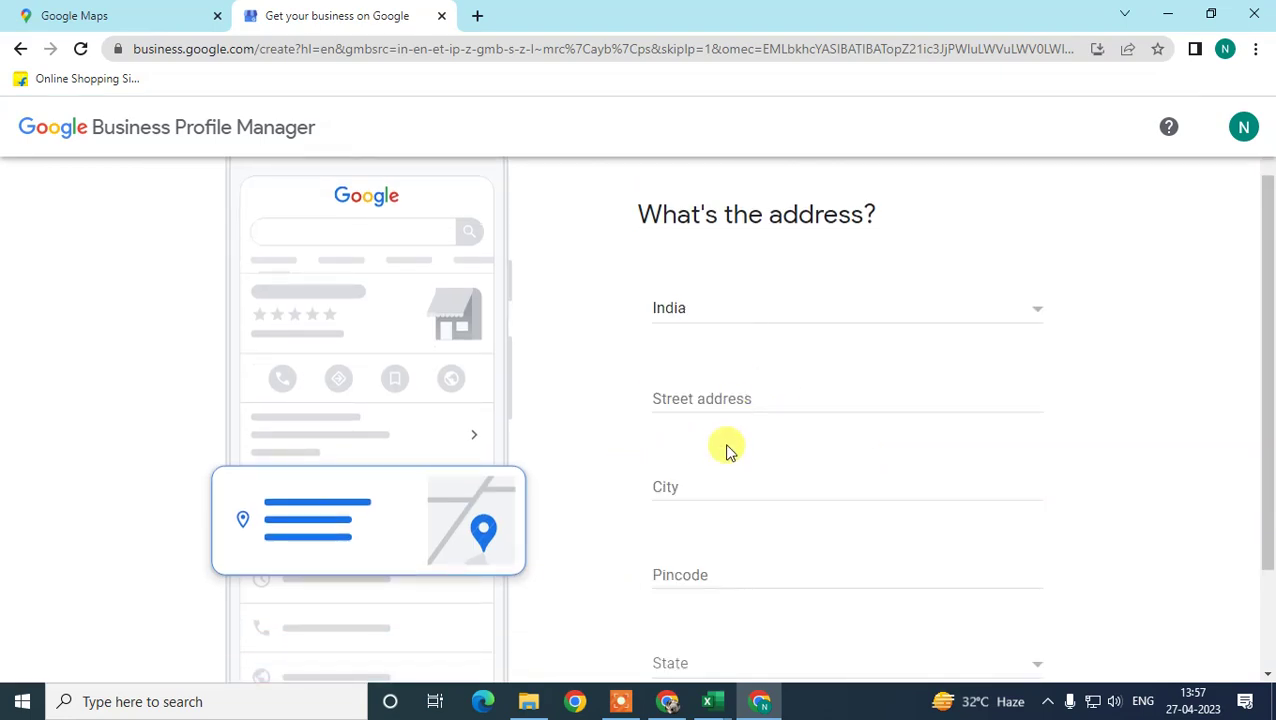
# Step: Keep India as the country and enter mumbai as street address and city
pyautogui.scroll(-2, 775, 490)
pyautogui.scroll(3, 792, 530)
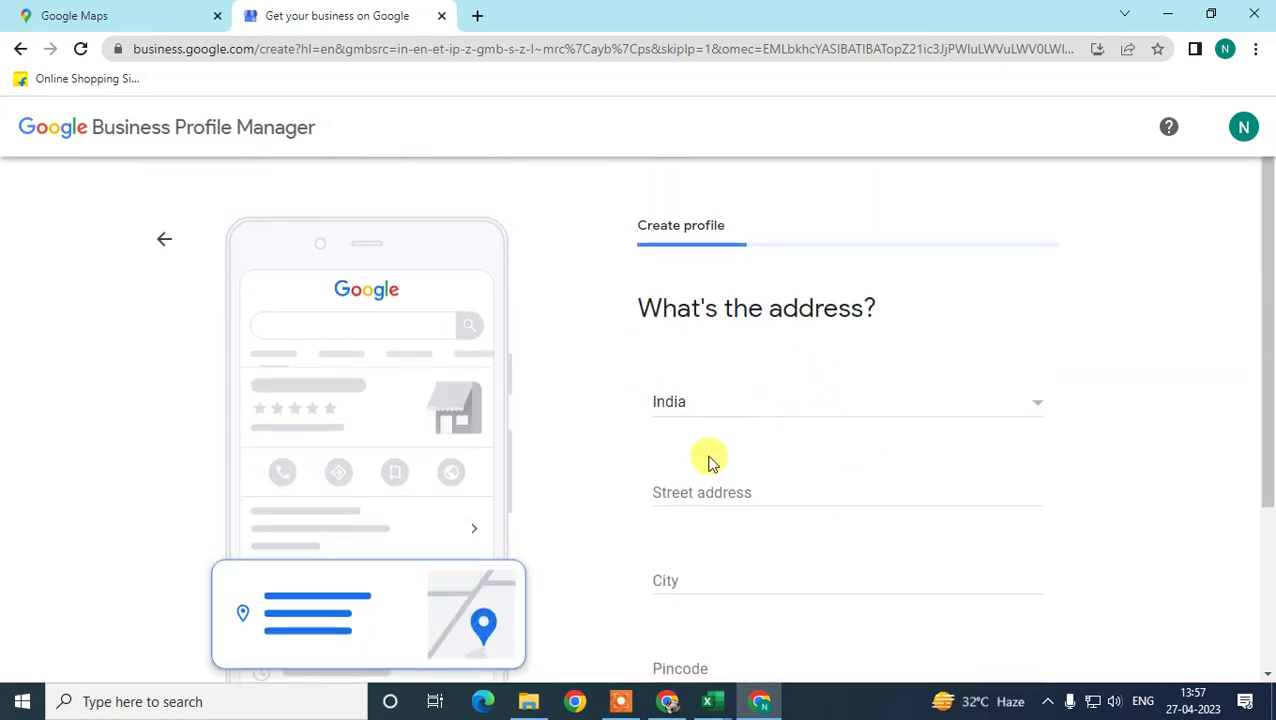
pyautogui.click(706, 484)
pyautogui.click(858, 414)
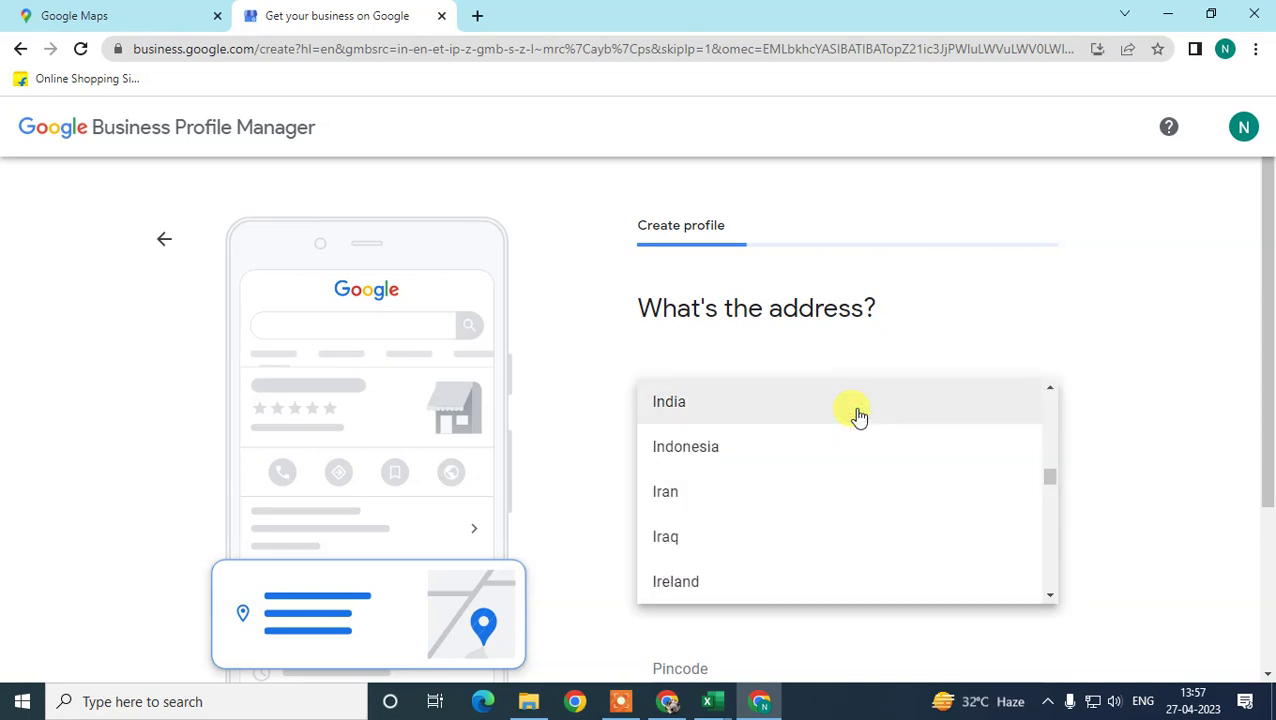
pyautogui.click(959, 315)
pyautogui.click(757, 489)
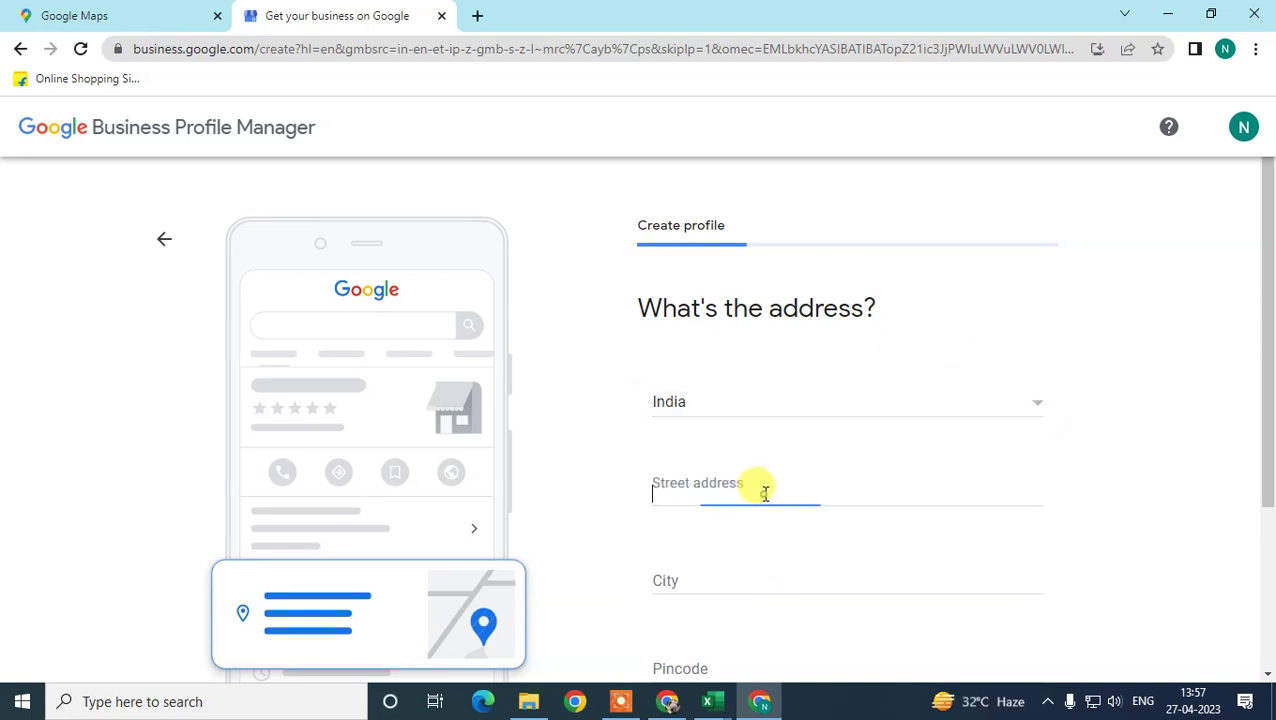
pyautogui.write('mumbai')
pyautogui.press('Tab')
pyautogui.press('Tab')
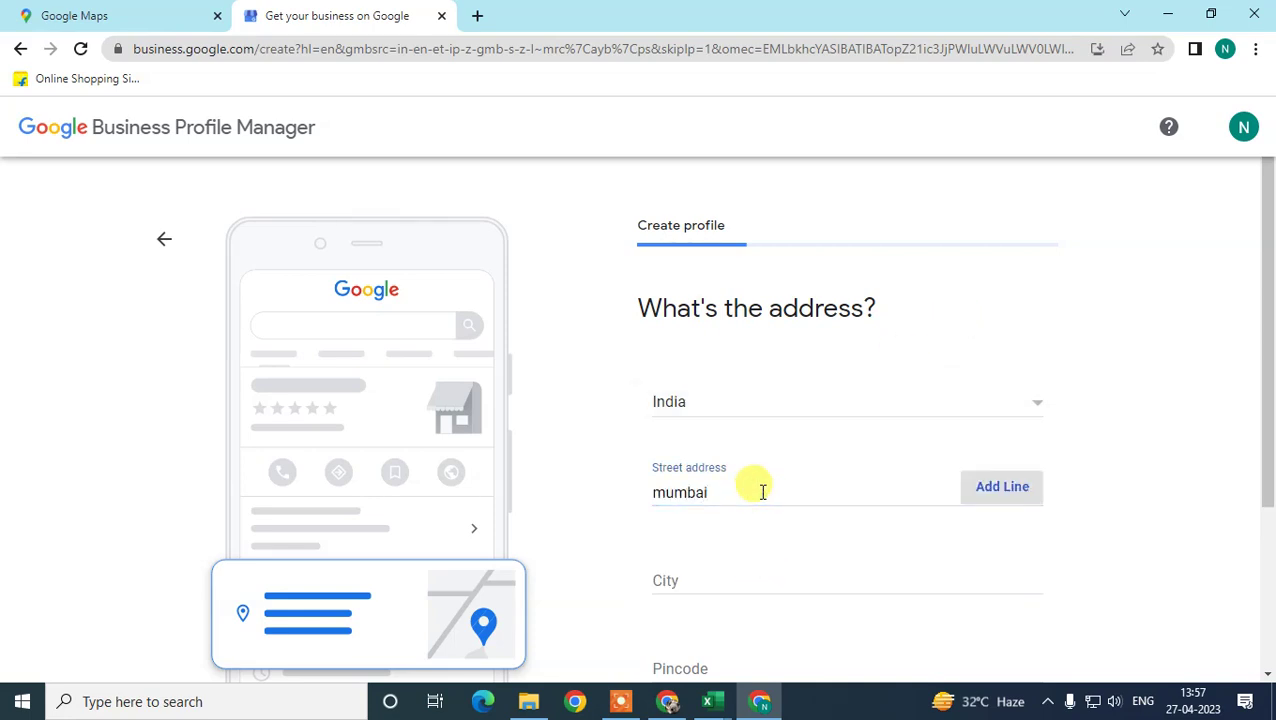
pyautogui.write('mumai')
pyautogui.press('Tab')
pyautogui.scroll(-2, 760, 490)
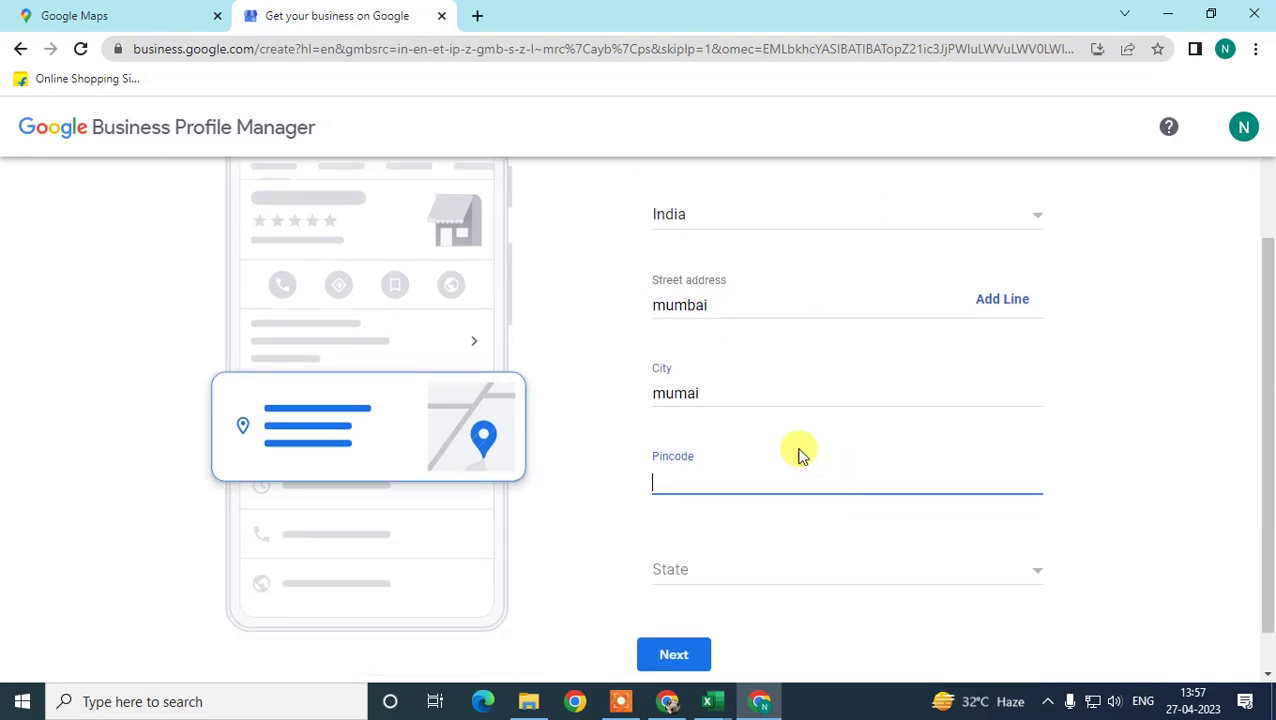
pyautogui.hotkey('shift', 'Tab')
pyautogui.write('mu')
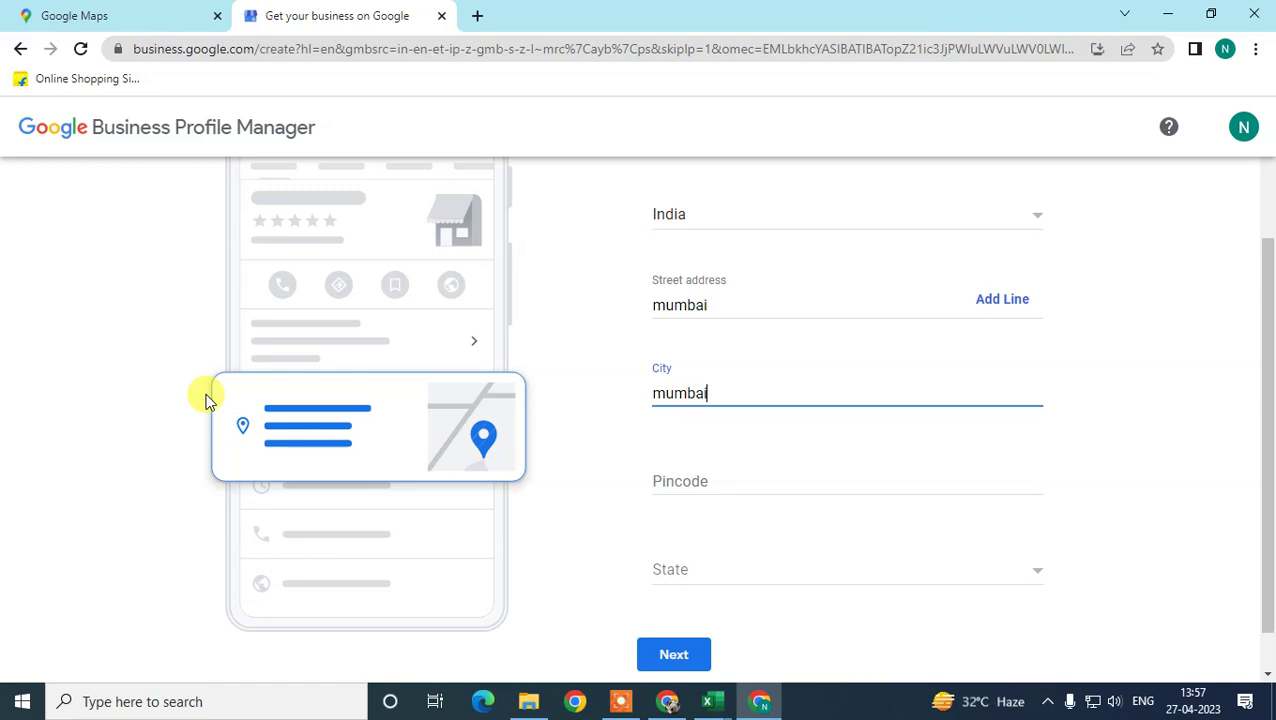
pyautogui.press('Tab')
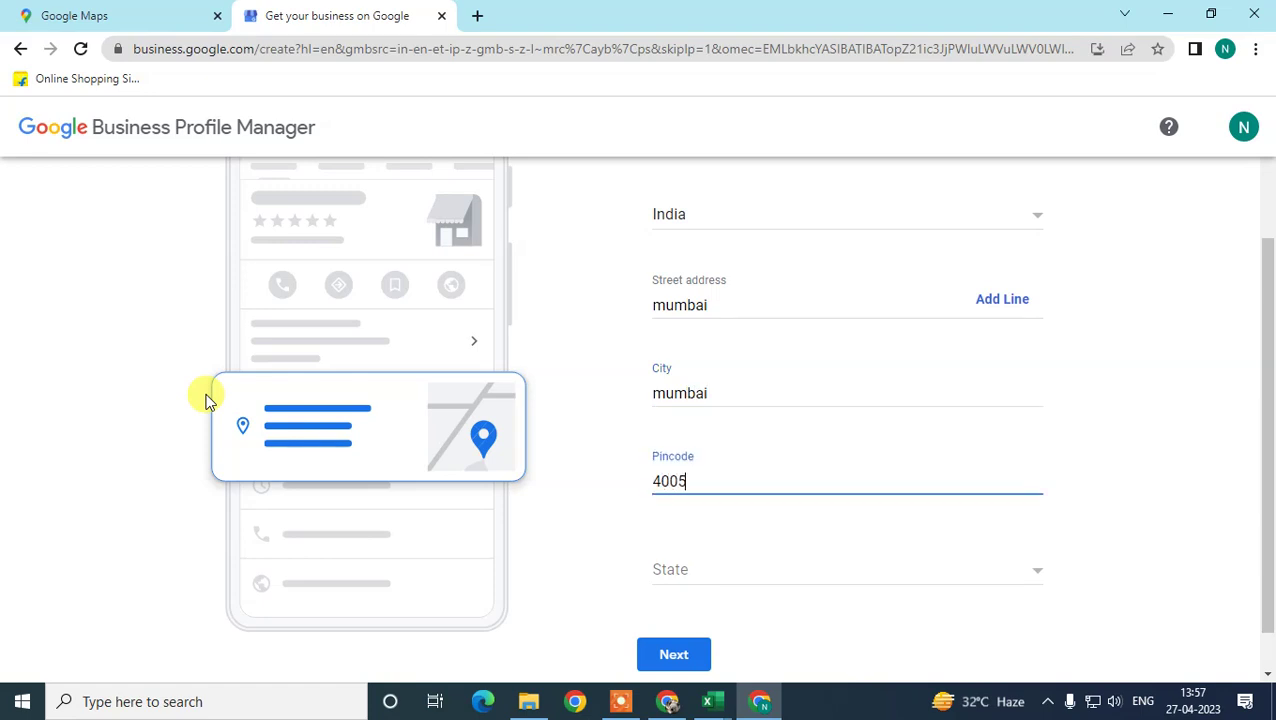
# Step: Select Maharashtra from the State list to complete the address
pyautogui.press('Tab')
pyautogui.press('m')
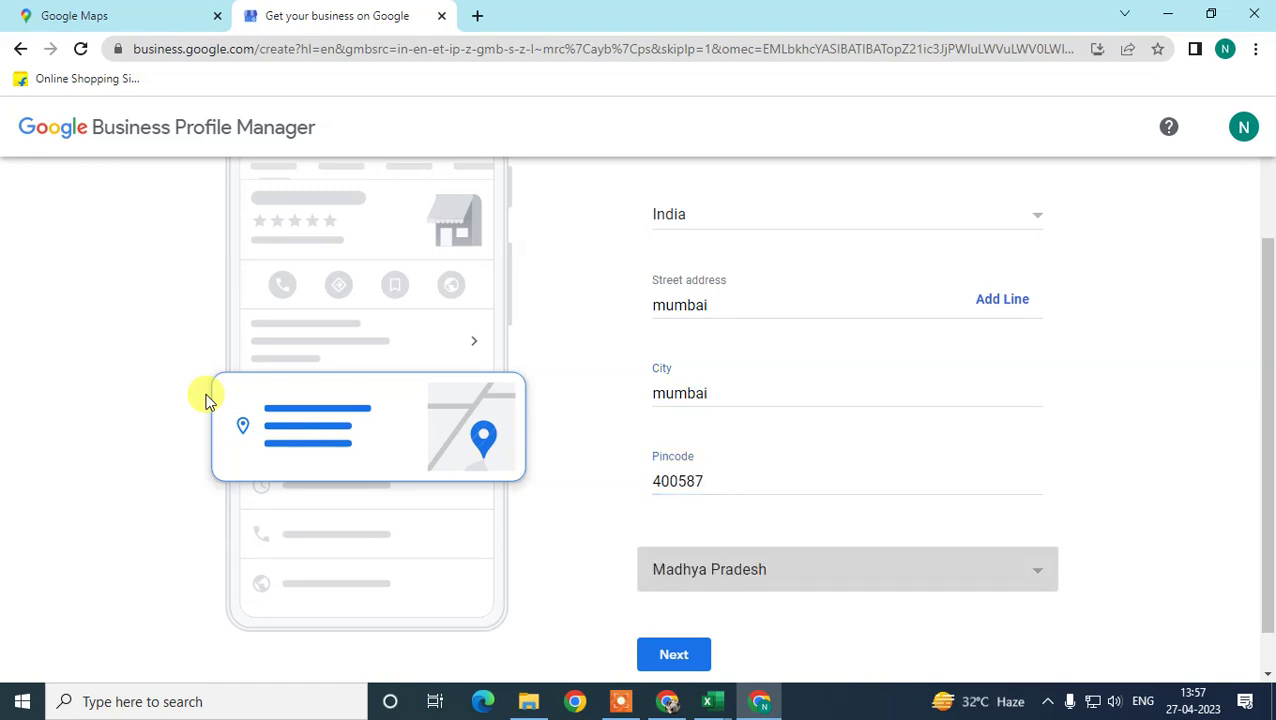
pyautogui.press('a')
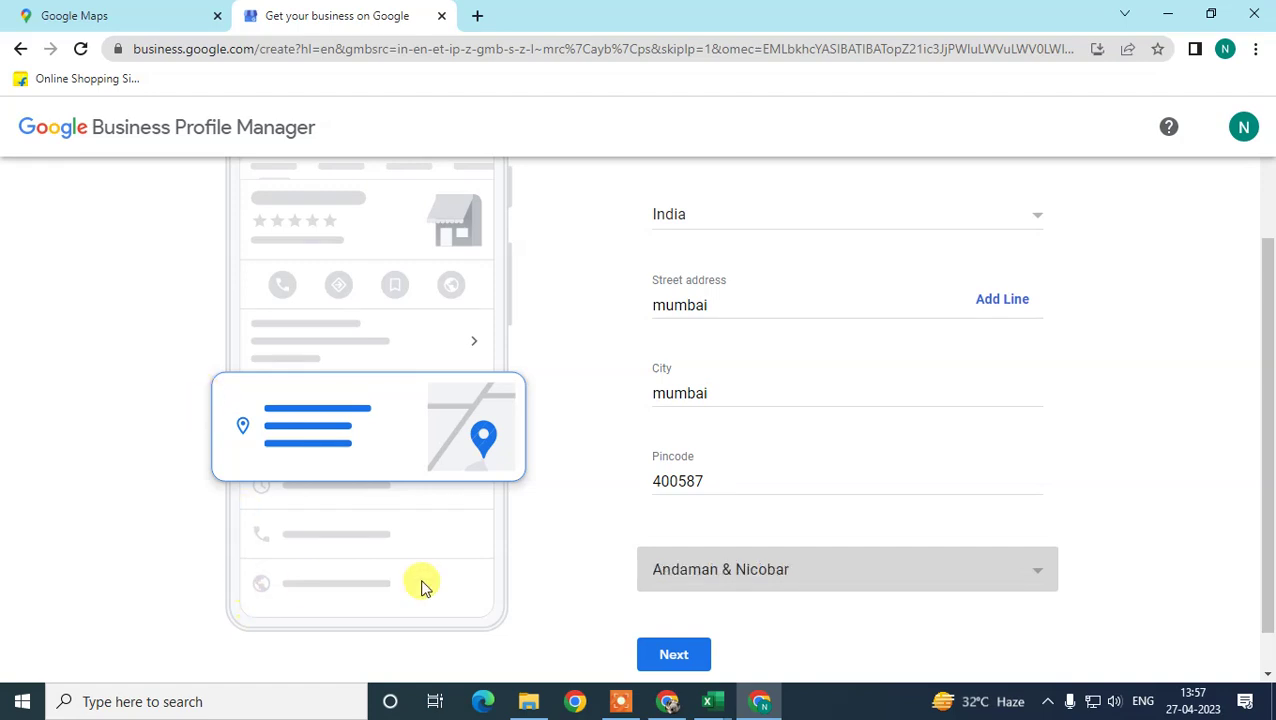
pyautogui.click(780, 575)
pyautogui.scroll(-2, 790, 552)
pyautogui.scroll(-6, 790, 552)
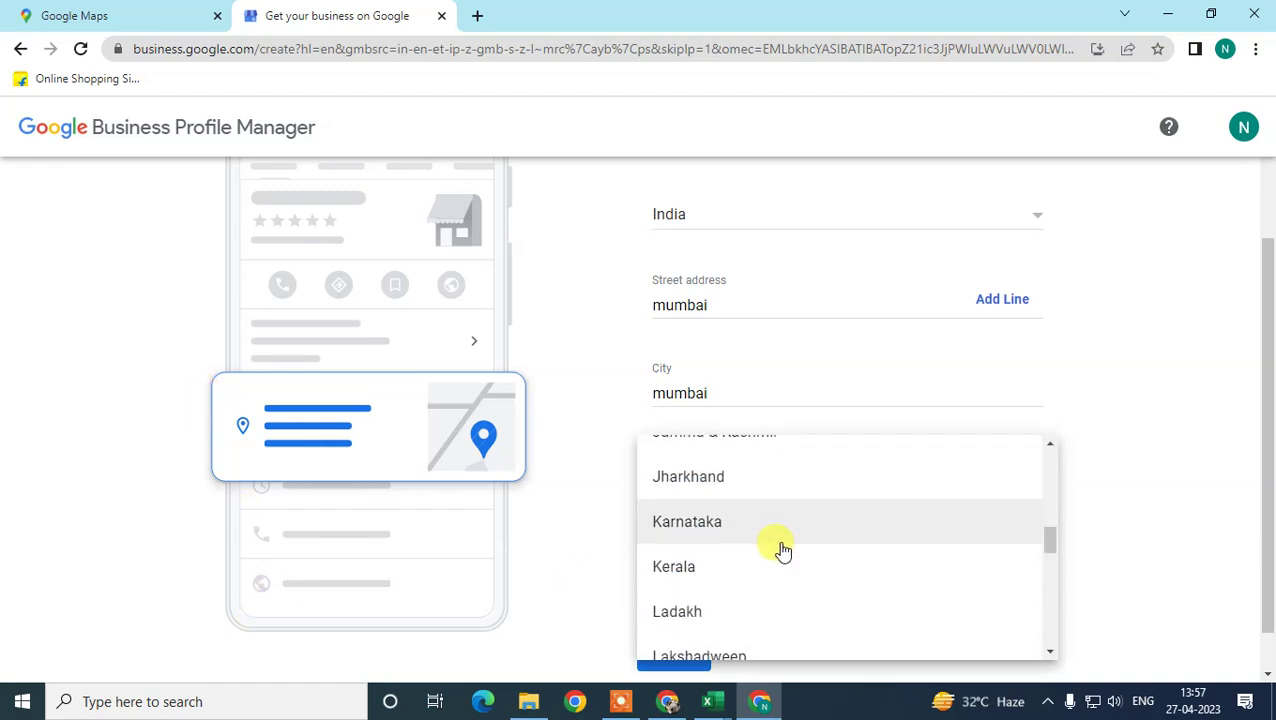
pyautogui.click(826, 552)
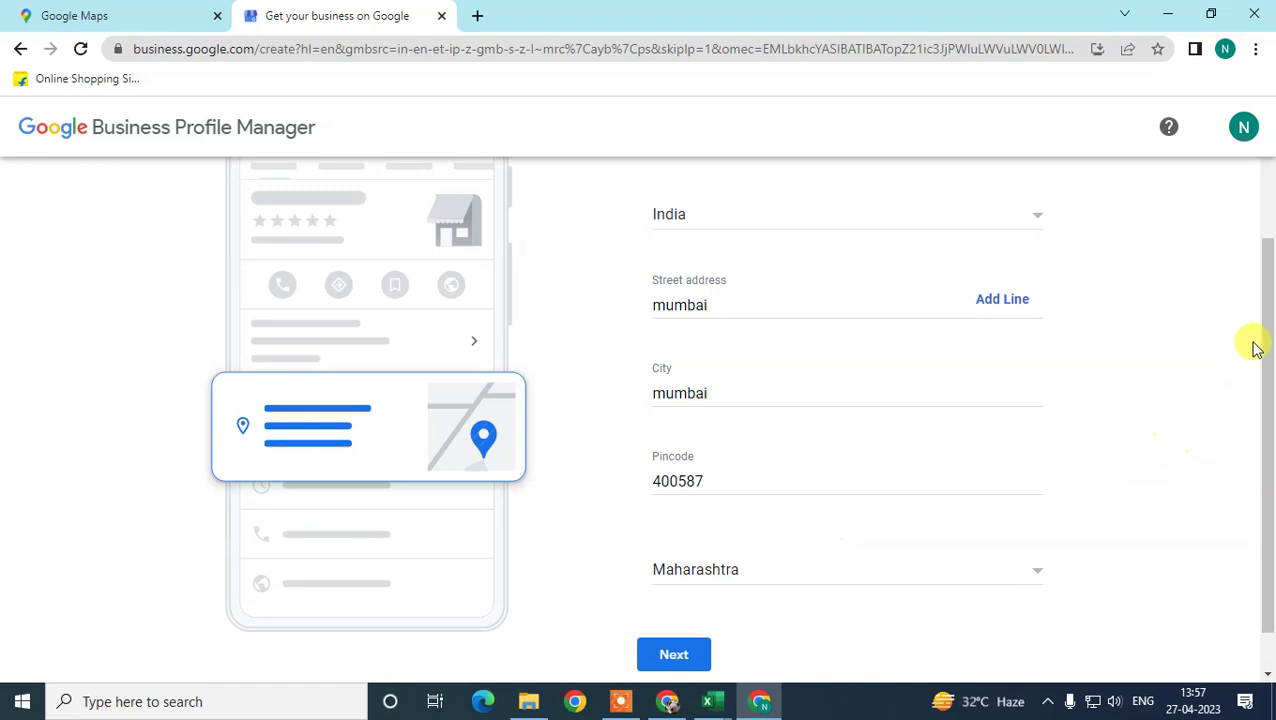
pyautogui.moveTo(1267, 333); pyautogui.dragTo(1256, 393)
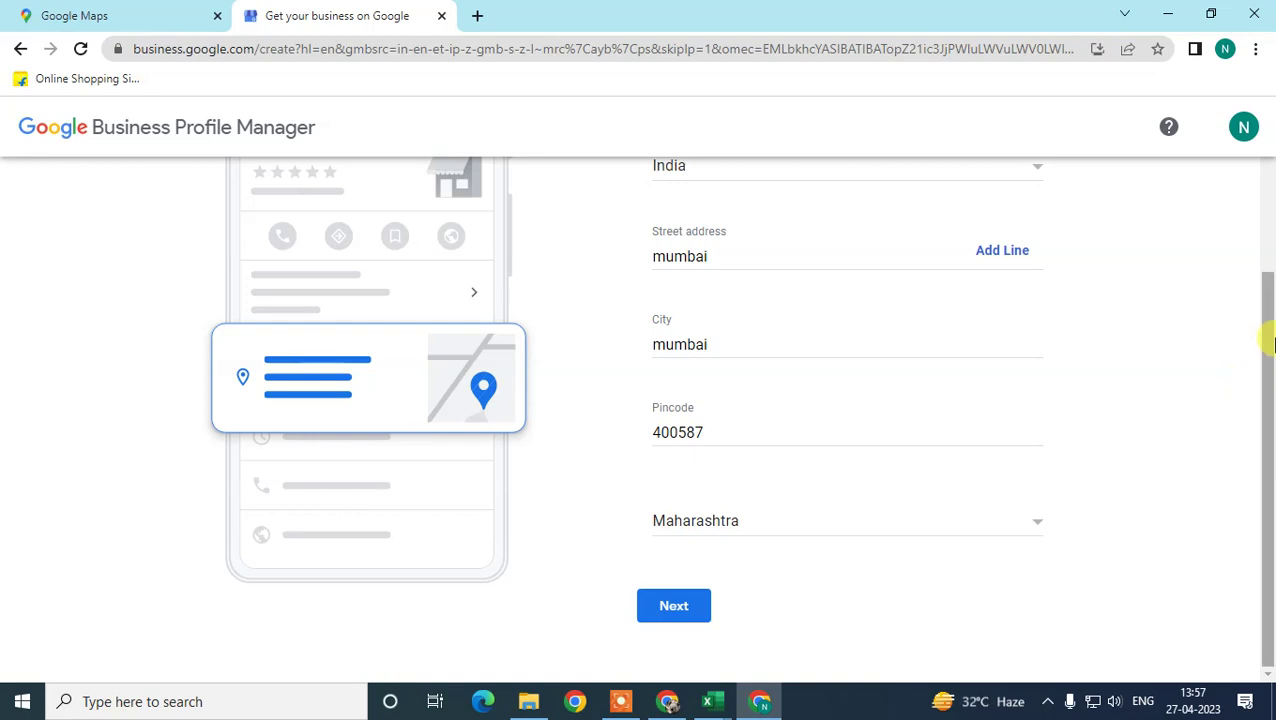
pyautogui.scroll(1, 1266, 322)
pyautogui.scroll(-1, 1266, 322)
# Step: Submit the address and review the suggested existing Mumbai agency listings
pyautogui.click(690, 607)
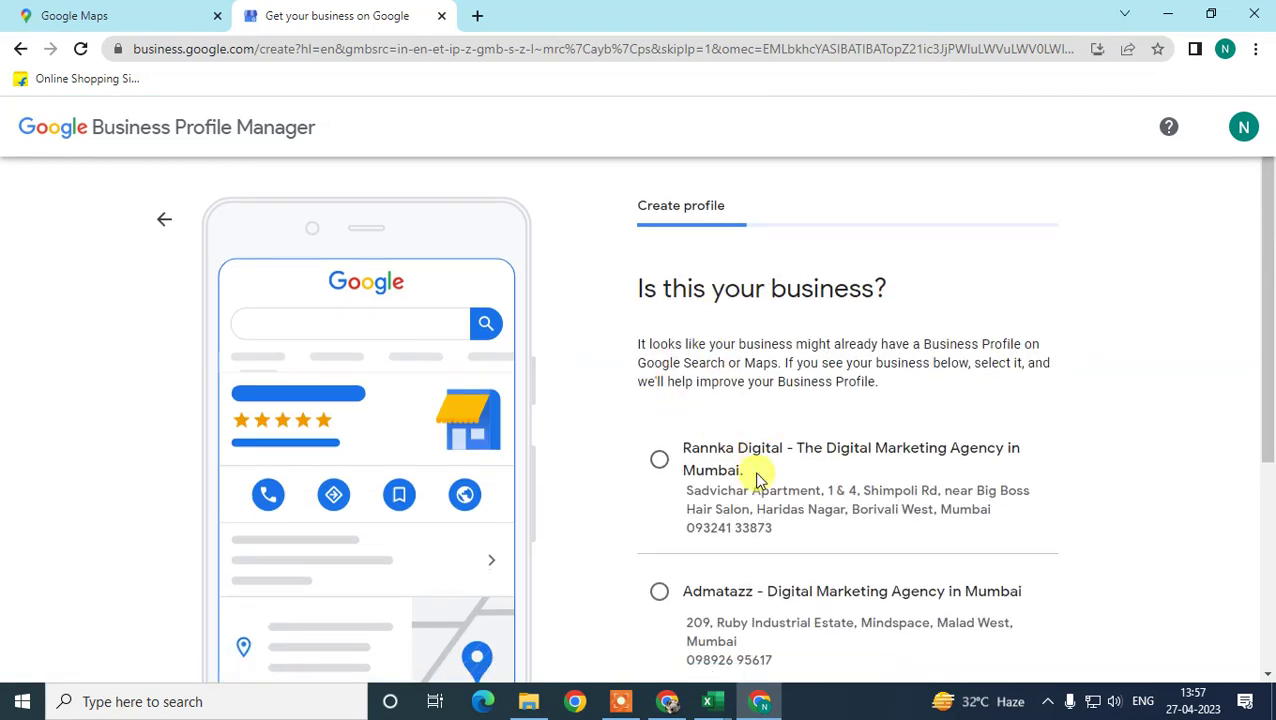
pyautogui.scroll(-1, 757, 480)
pyautogui.scroll(-1, 870, 398)
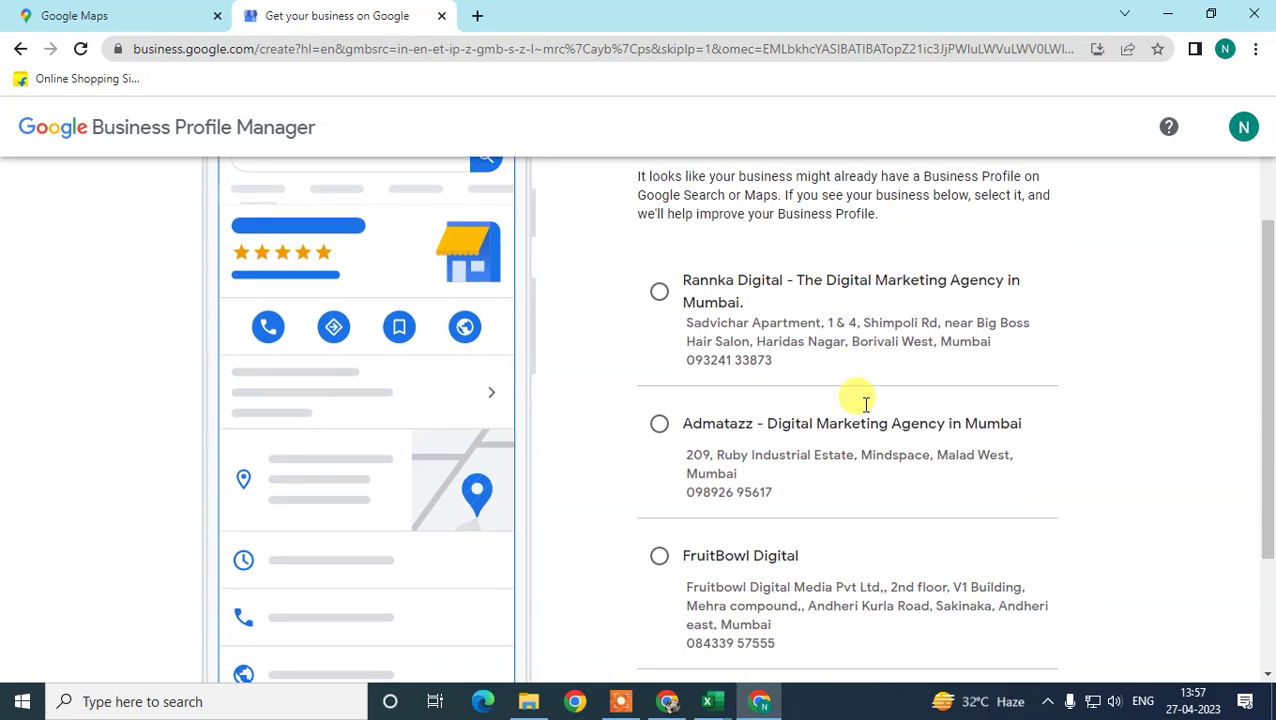
pyautogui.scroll(-1, 1155, 410)
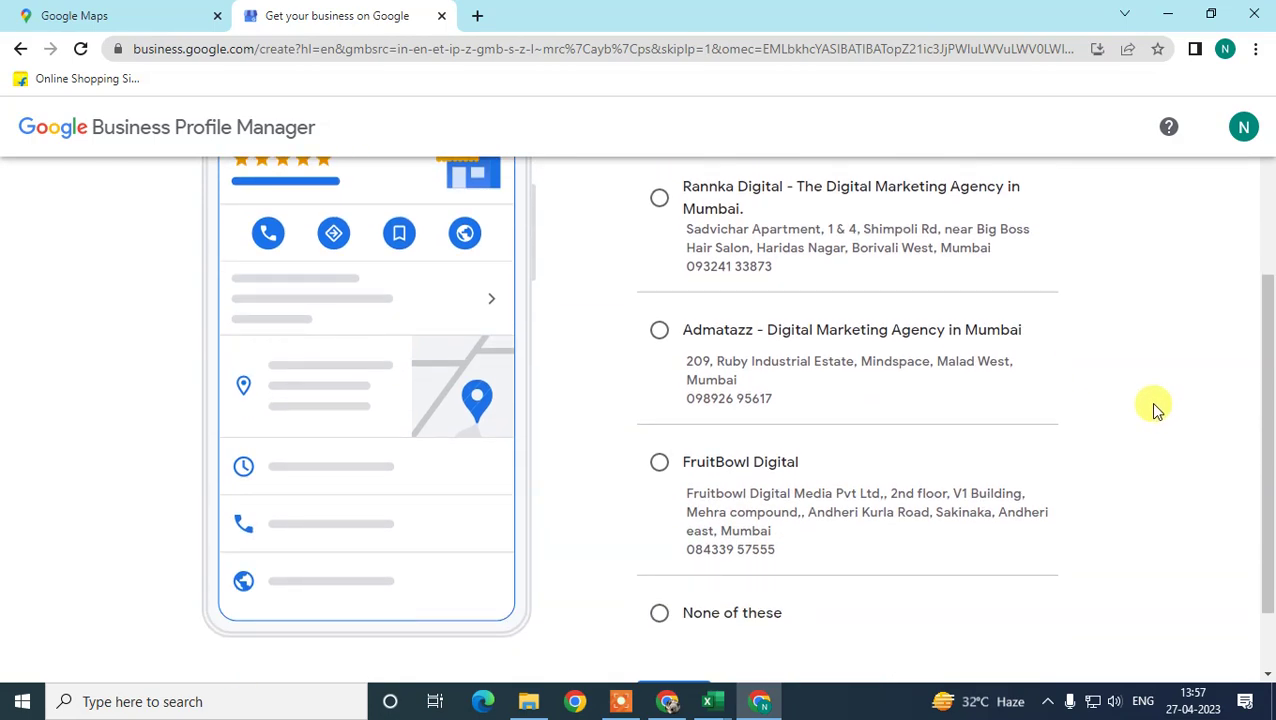
pyautogui.moveTo(1268, 402); pyautogui.dragTo(1270, 334)
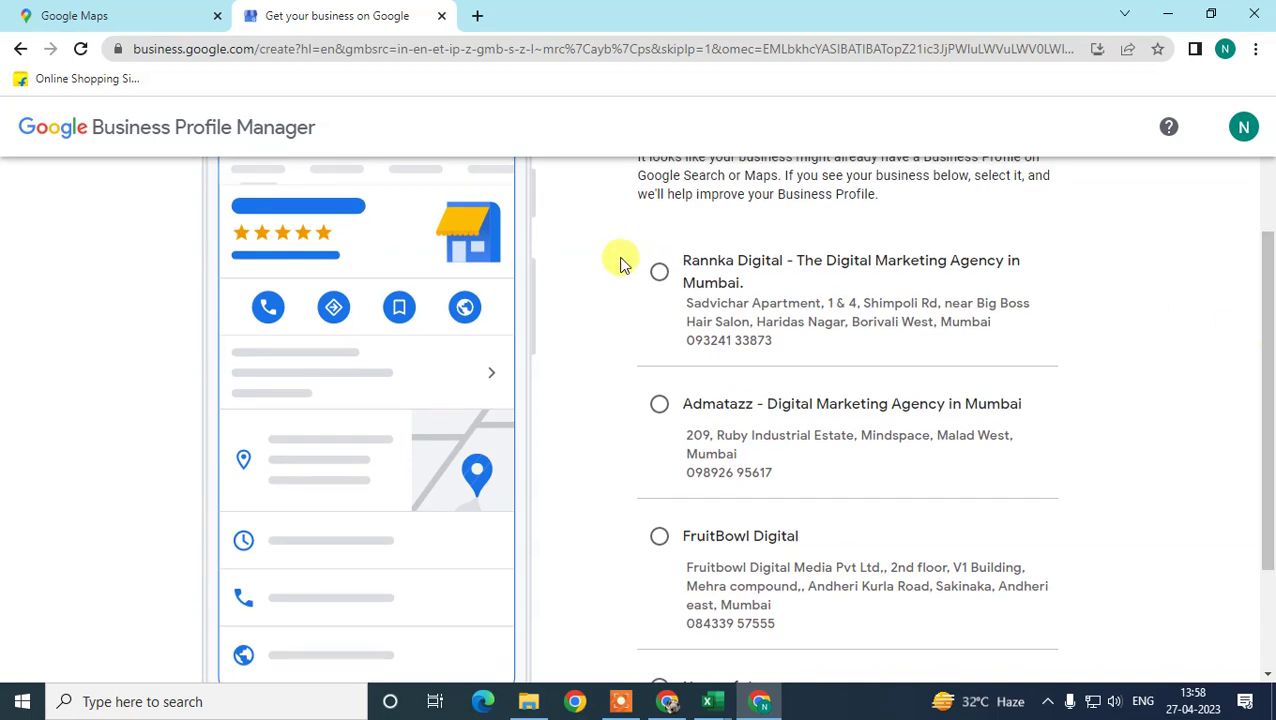
pyautogui.scroll(-1, 1108, 405)
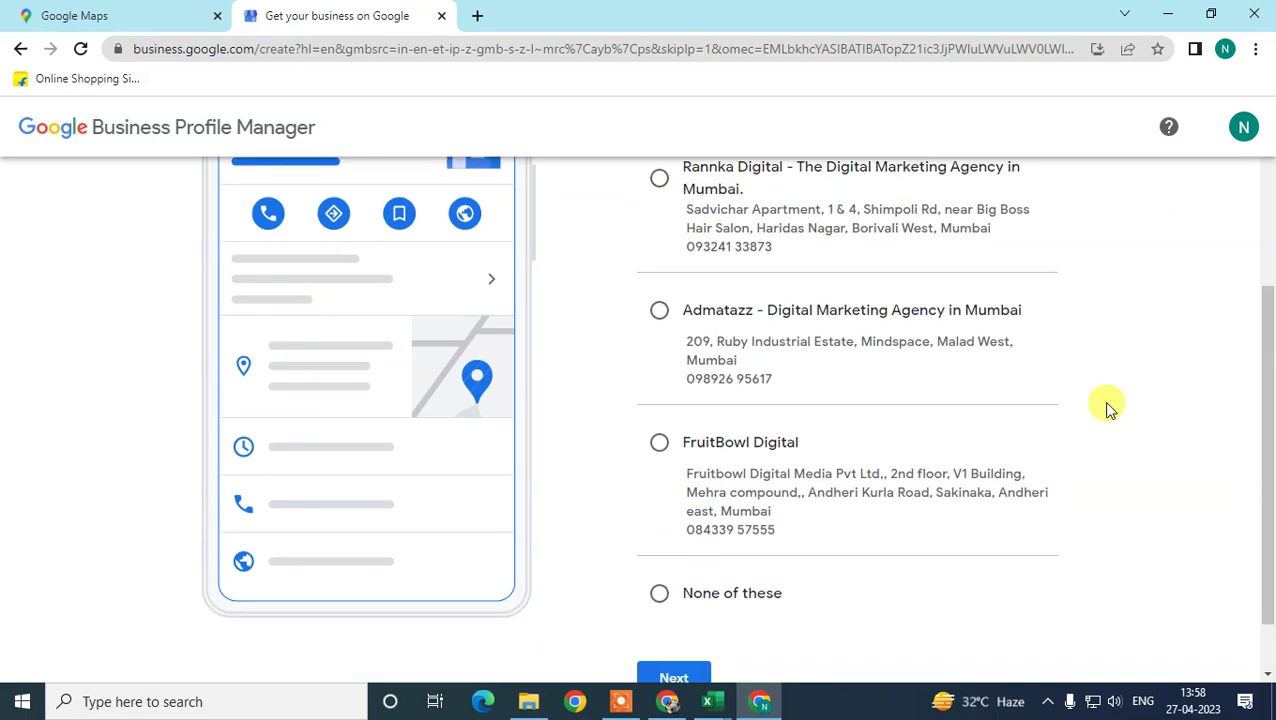
pyautogui.scroll(2, 1105, 407)
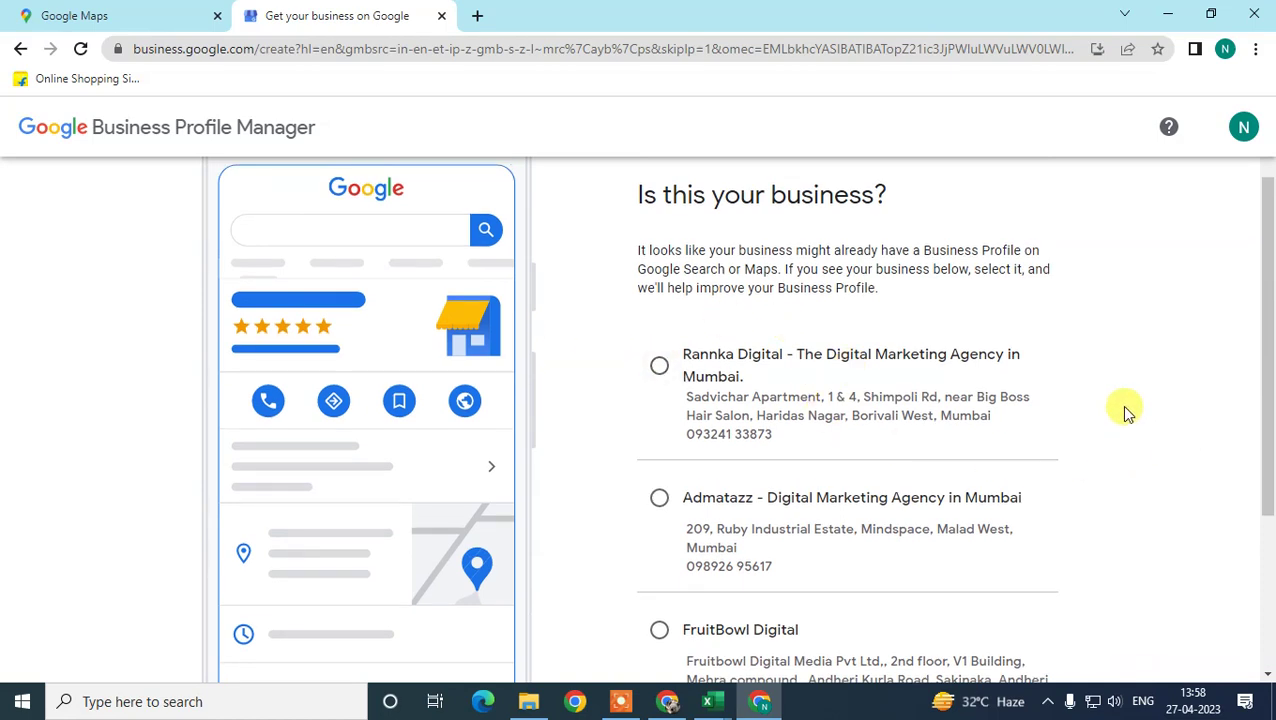
pyautogui.scroll(-1, 730, 385)
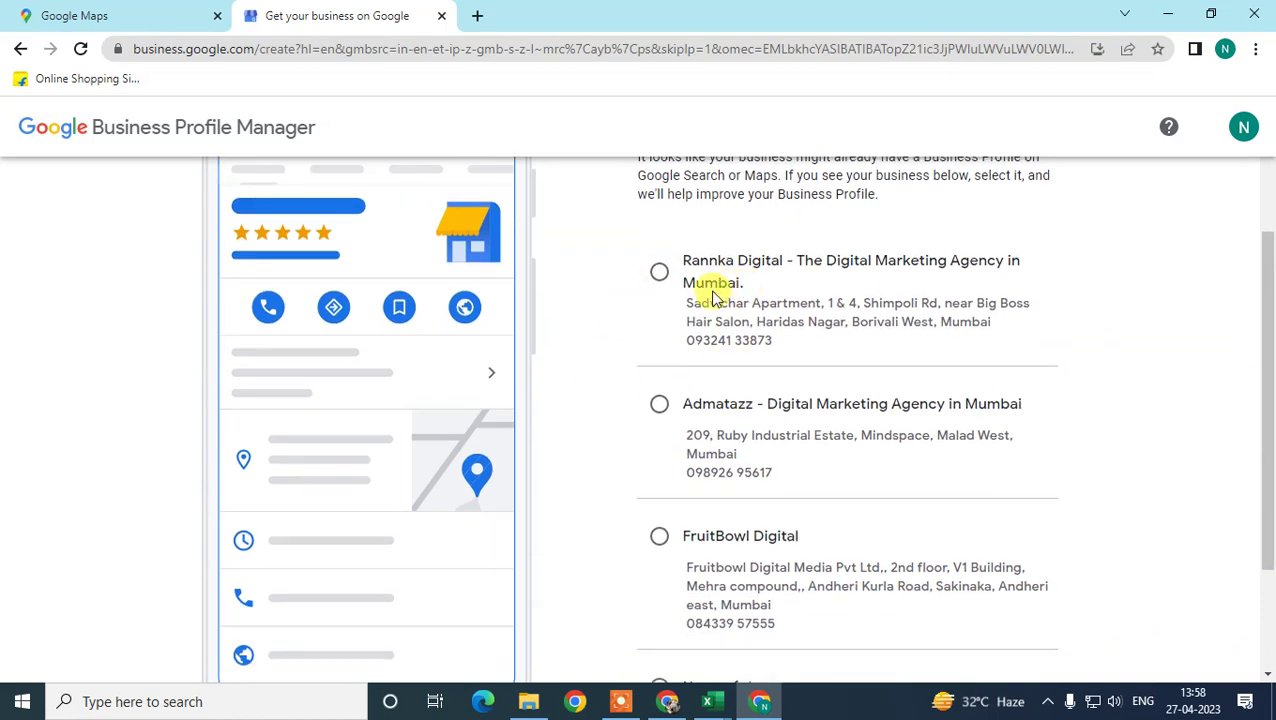
# Step: Choose 'None of these' instead of a suggested listing and continue
pyautogui.click(665, 285)
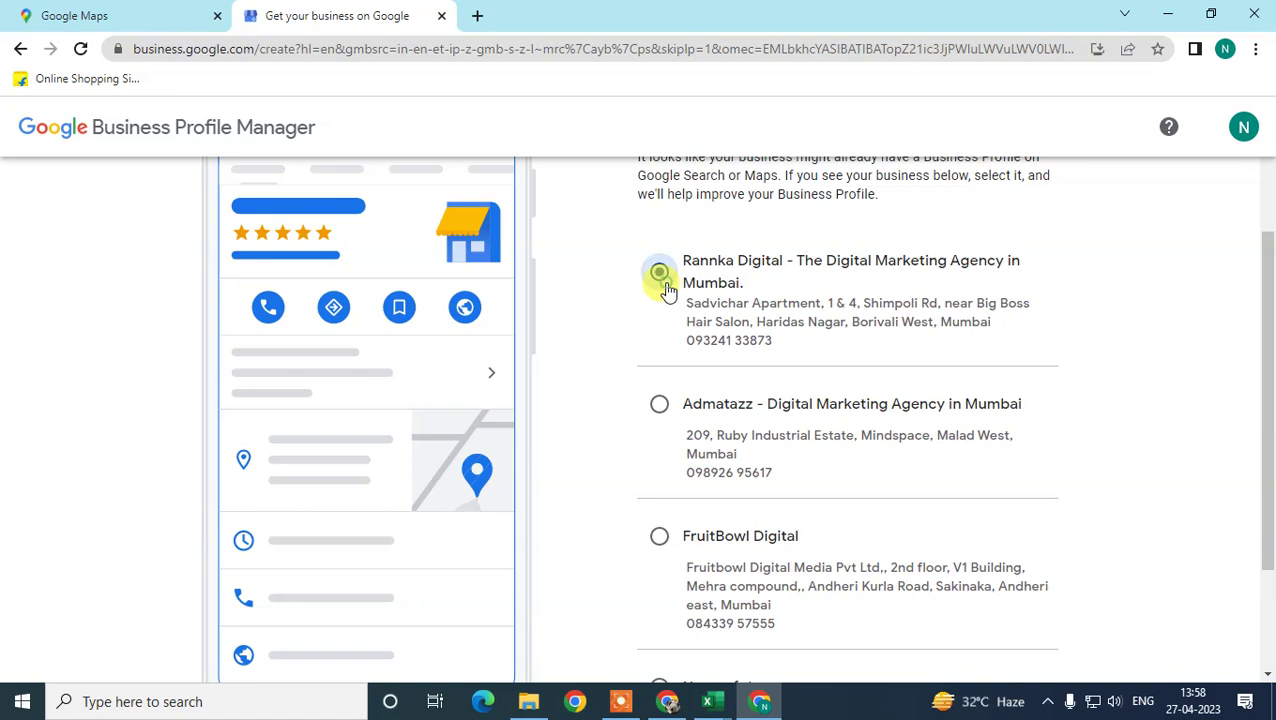
pyautogui.scroll(-2, 829, 584)
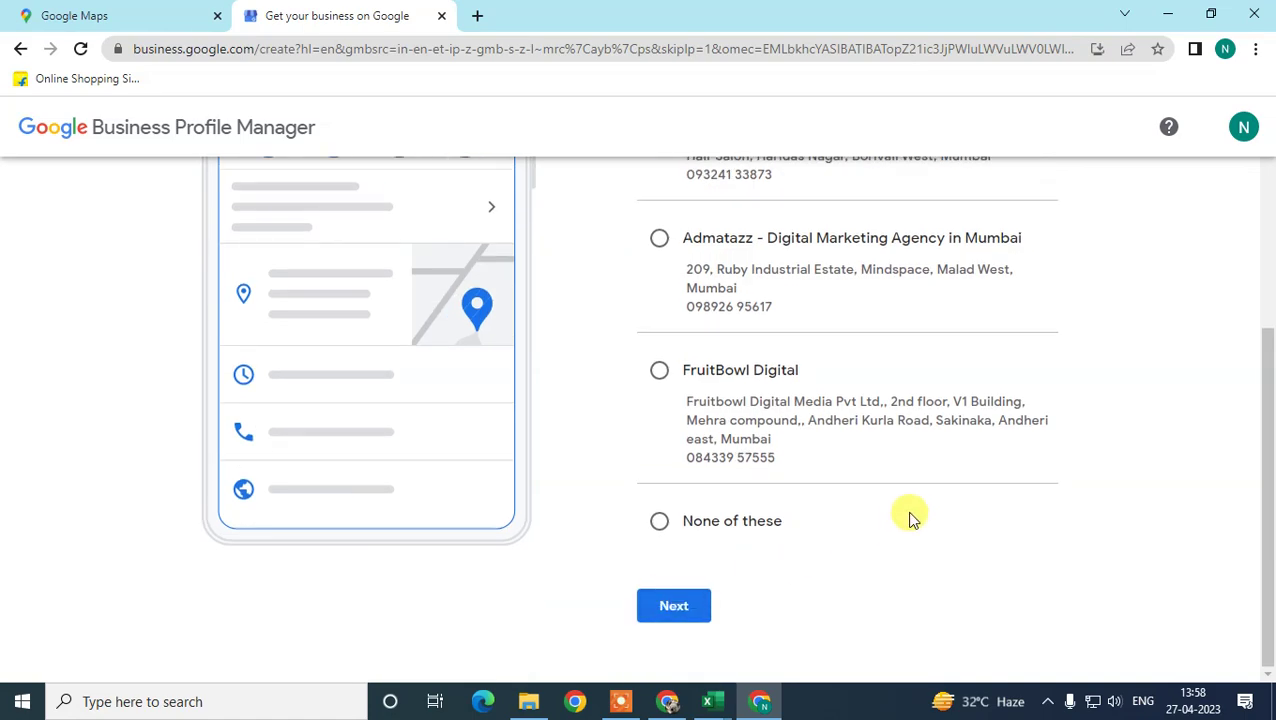
pyautogui.scroll(2, 770, 325)
pyautogui.scroll(-1, 700, 565)
pyautogui.click(660, 616)
pyautogui.scroll(-1, 911, 595)
pyautogui.click(690, 608)
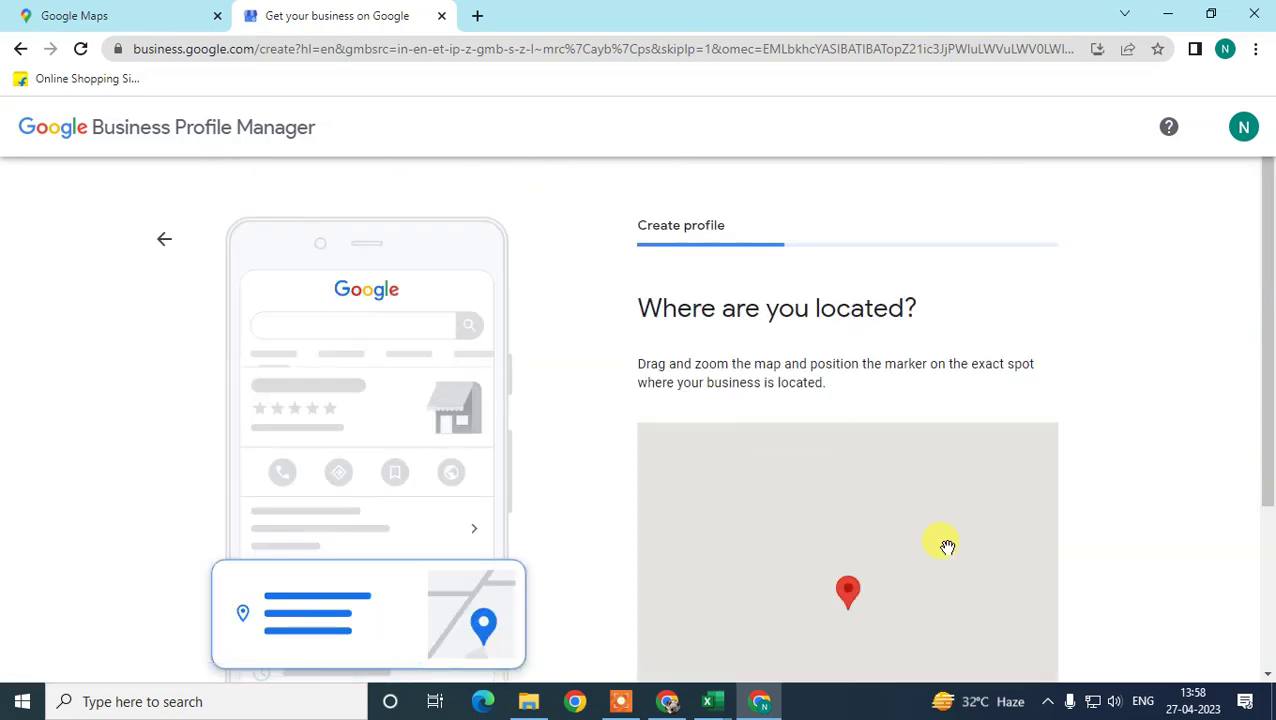
# Step: Centre the map on the current location, allowing the browser's location request
pyautogui.scroll(-3, 820, 380)
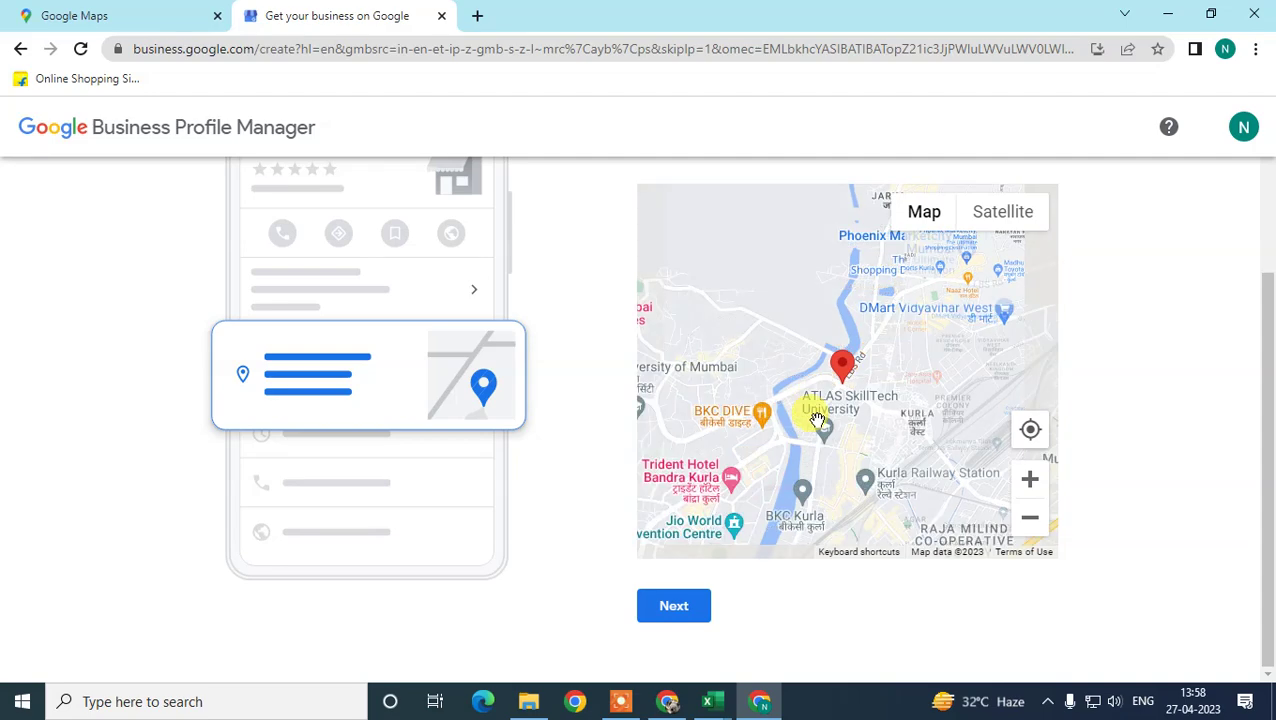
pyautogui.scroll(1, 825, 422)
pyautogui.scroll(1, 908, 421)
pyautogui.scroll(-2, 908, 421)
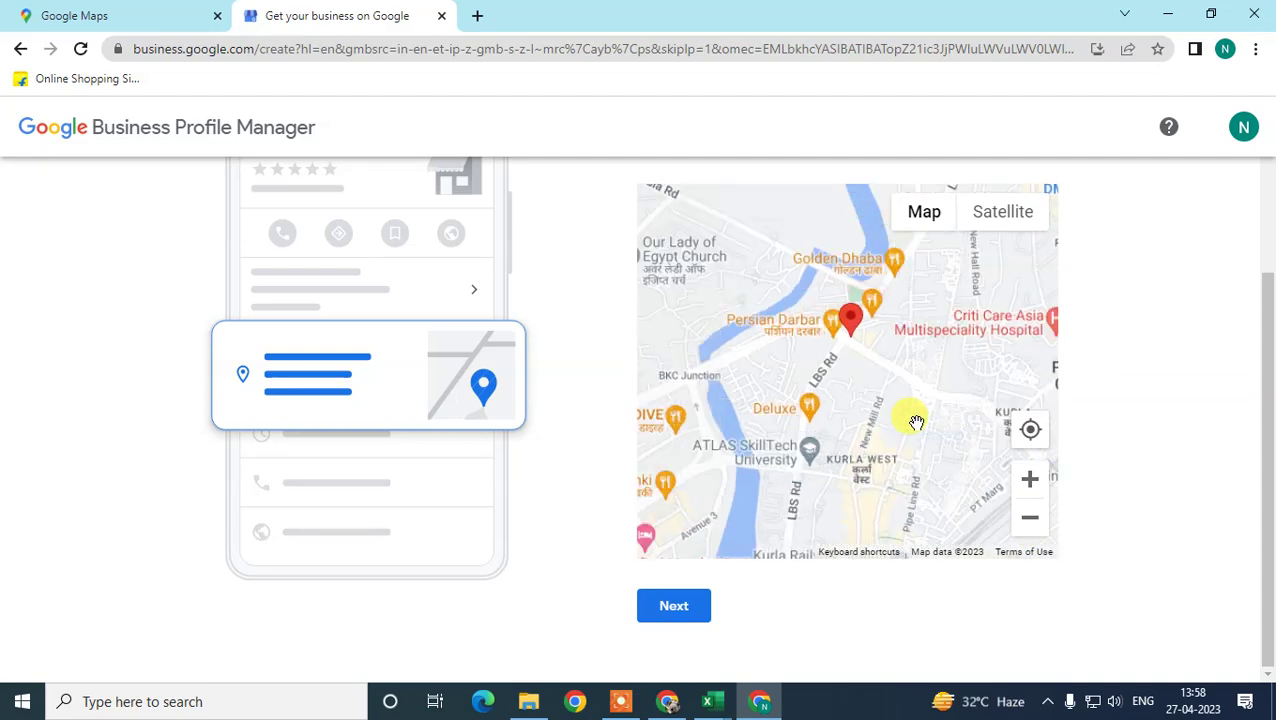
pyautogui.moveTo(1266, 312); pyautogui.dragTo(1266, 214)
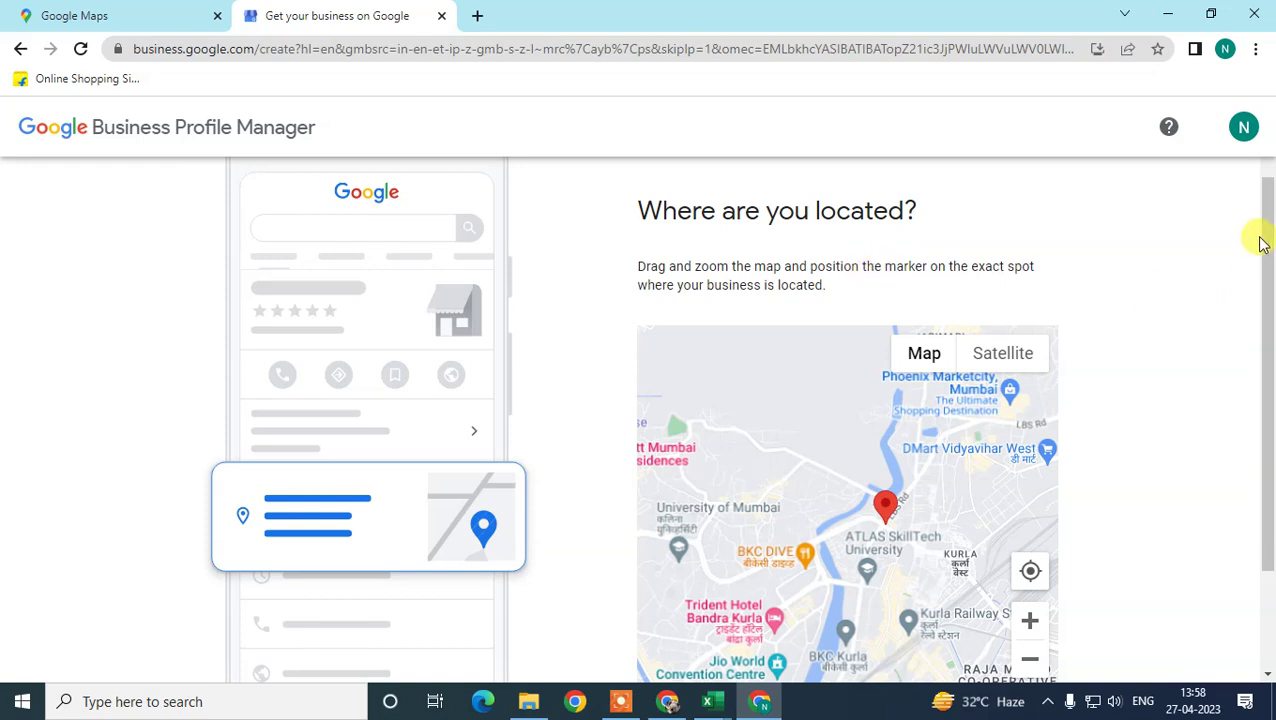
pyautogui.moveTo(1262, 256); pyautogui.dragTo(1268, 345)
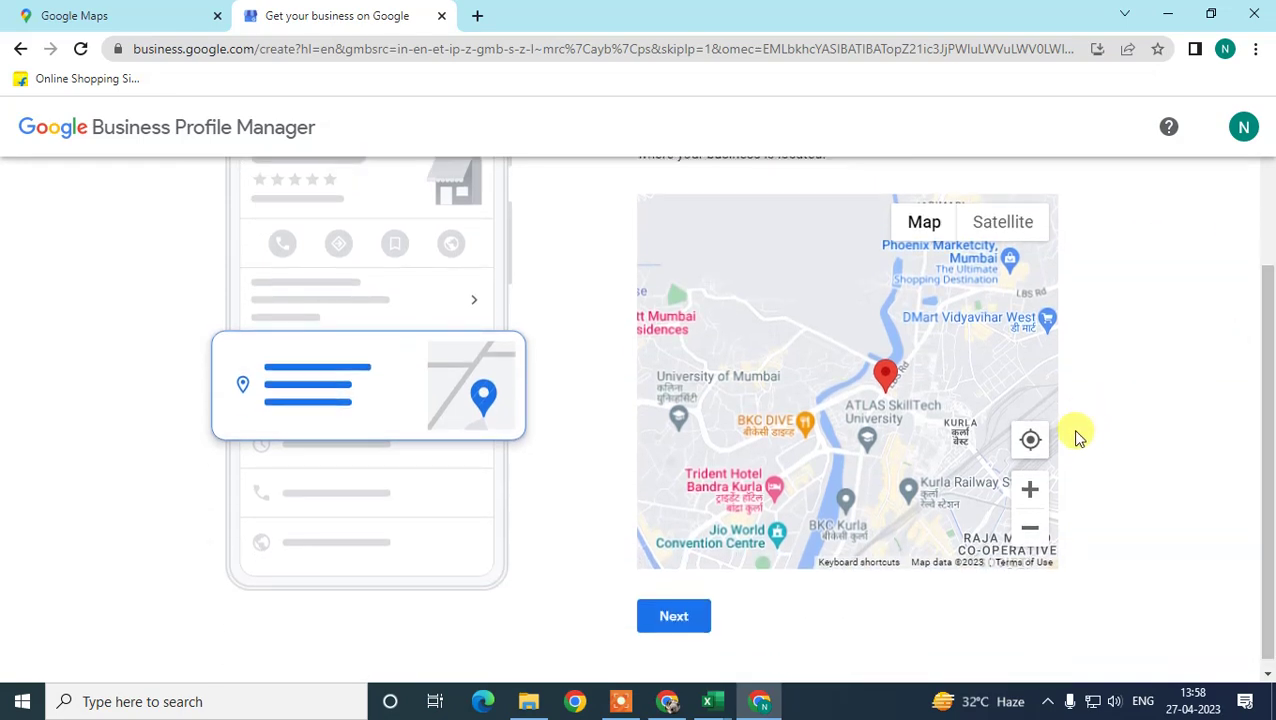
pyautogui.moveTo(1268, 341); pyautogui.dragTo(1270, 322)
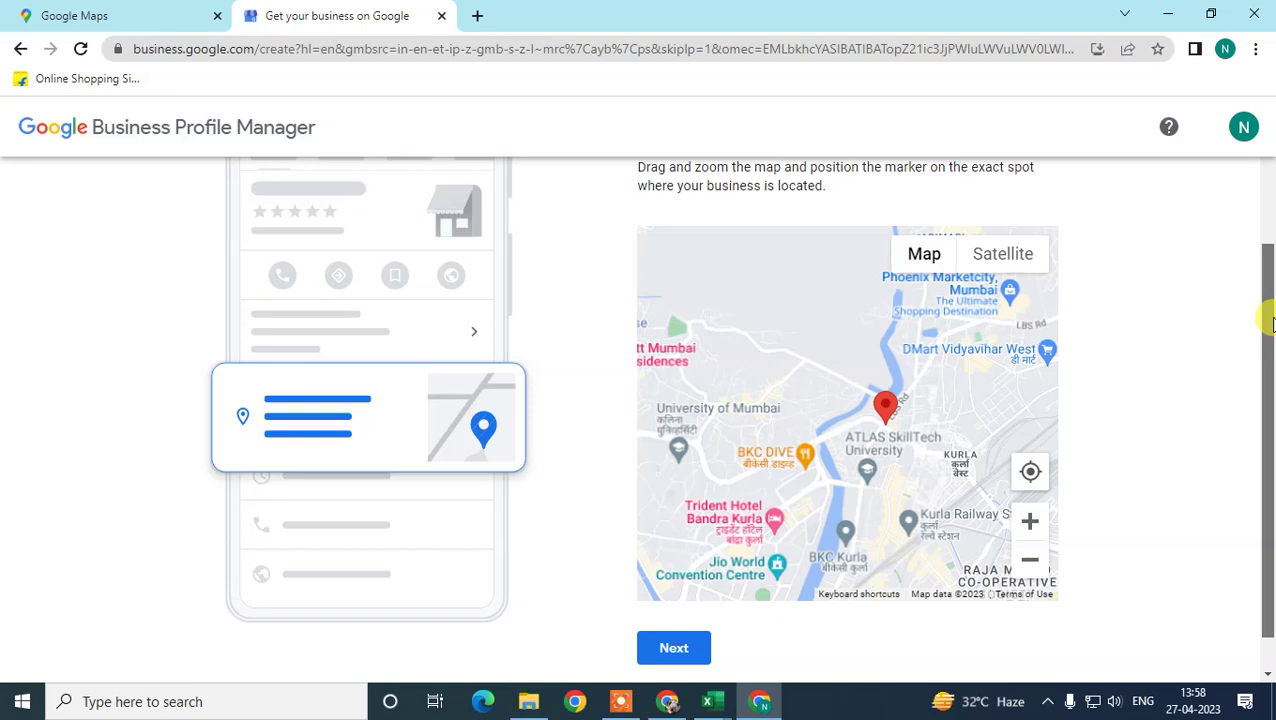
pyautogui.click(1030, 474)
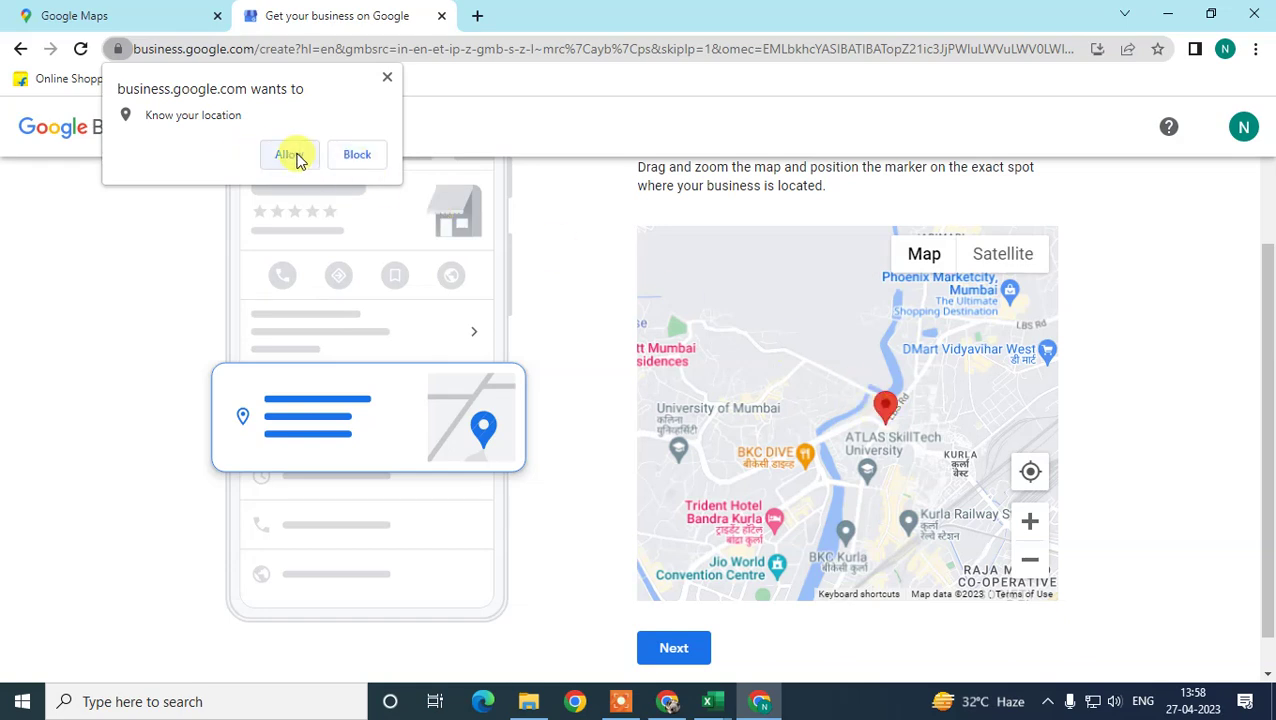
pyautogui.click(386, 78)
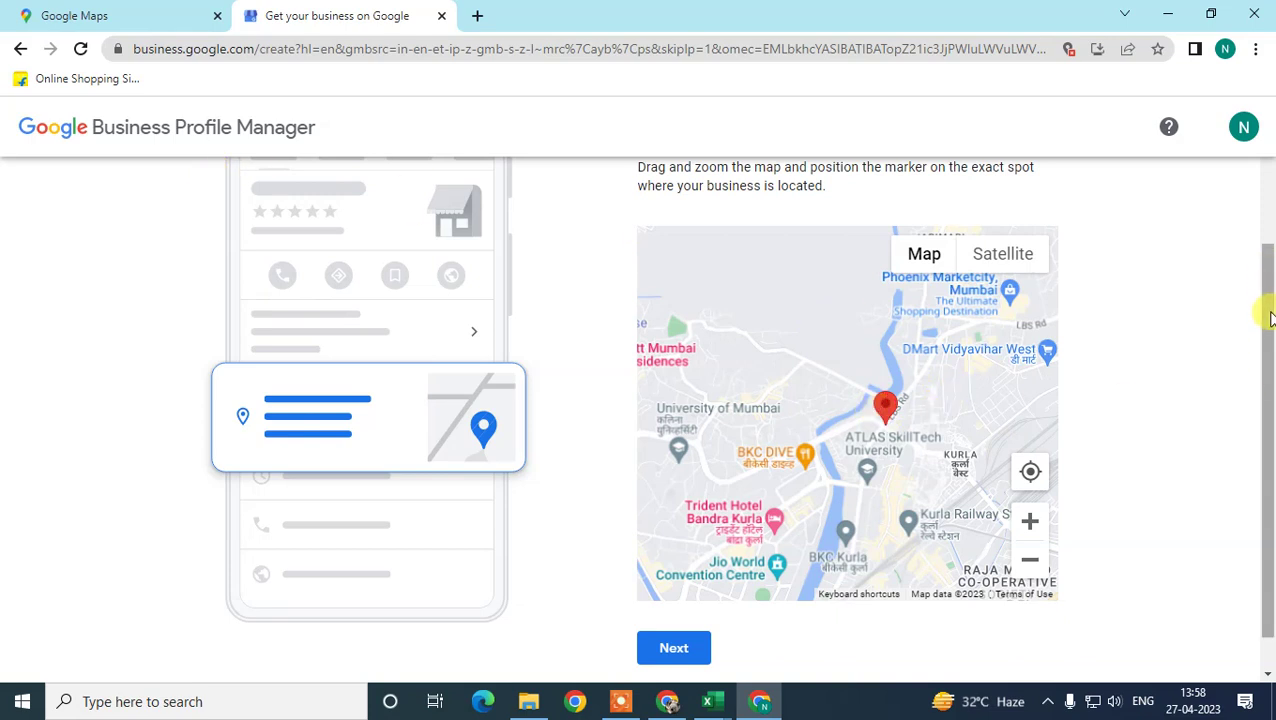
# Step: Zoom in, switch to satellite view and drag the marker beside Kurla bike market
pyautogui.moveTo(1270, 333); pyautogui.dragTo(1268, 320)
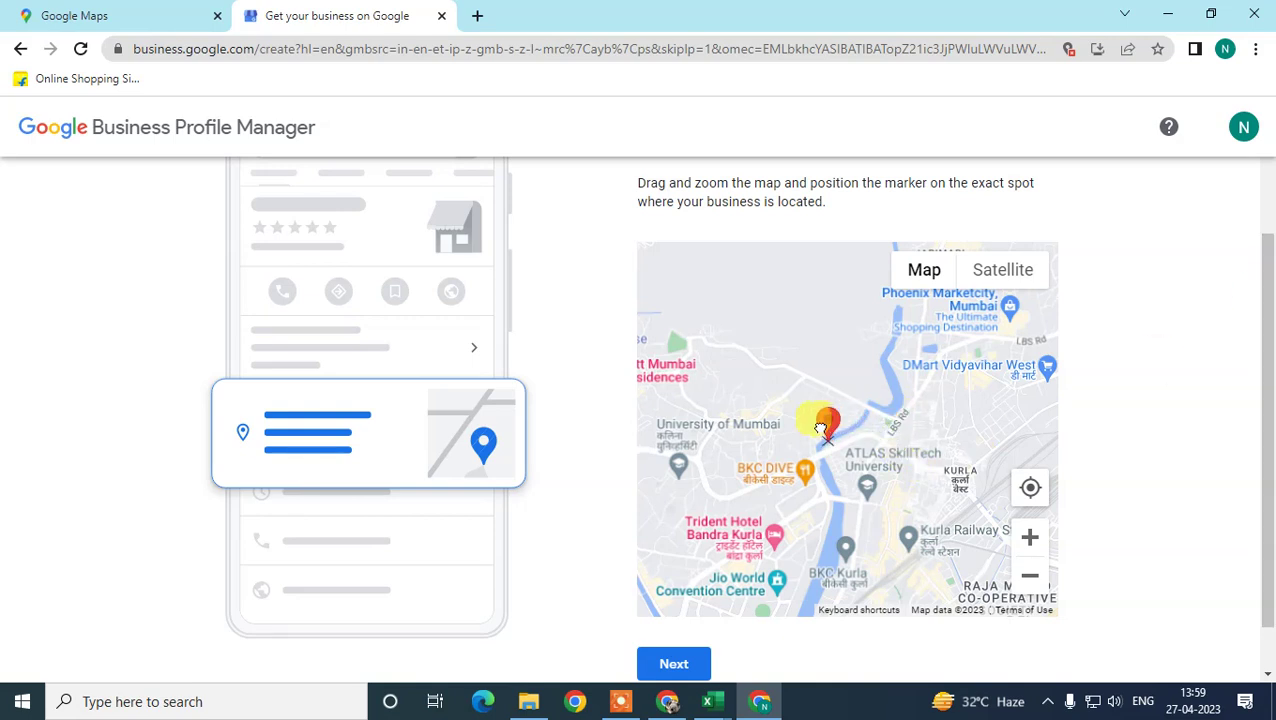
pyautogui.moveTo(885, 447); pyautogui.dragTo(886, 447)
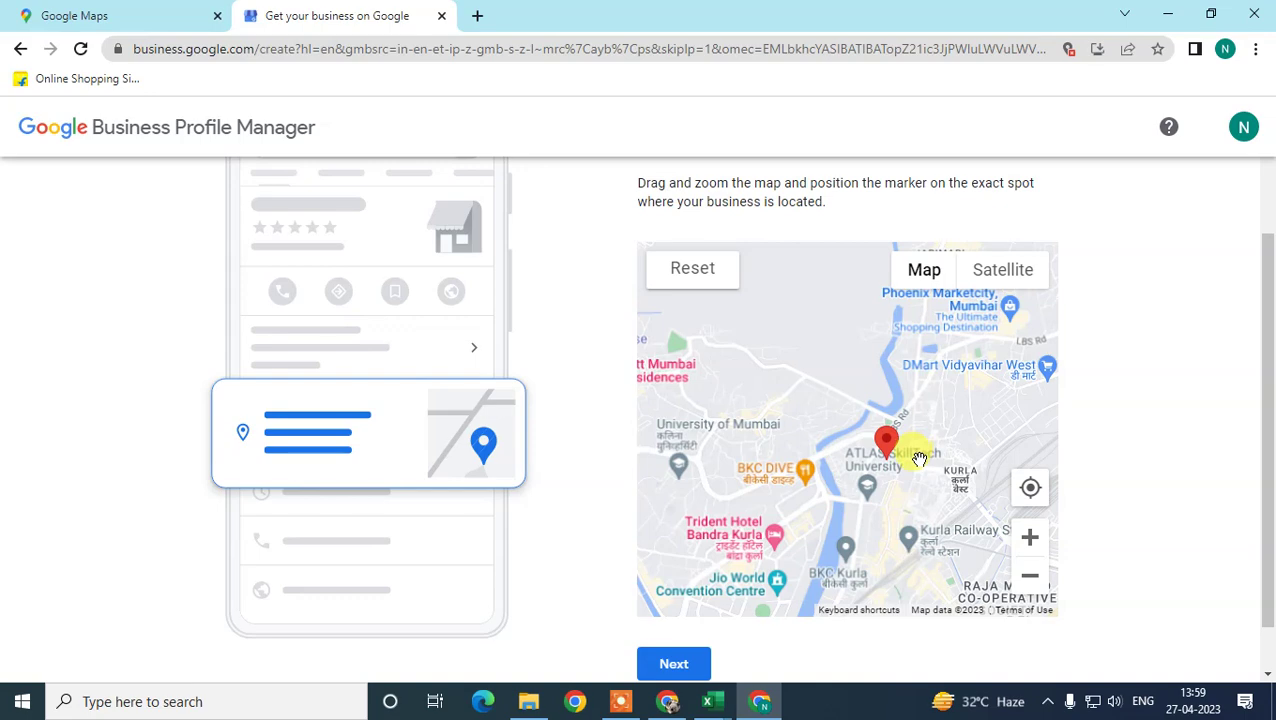
pyautogui.click(1030, 537)
pyautogui.scroll(3, 983, 527)
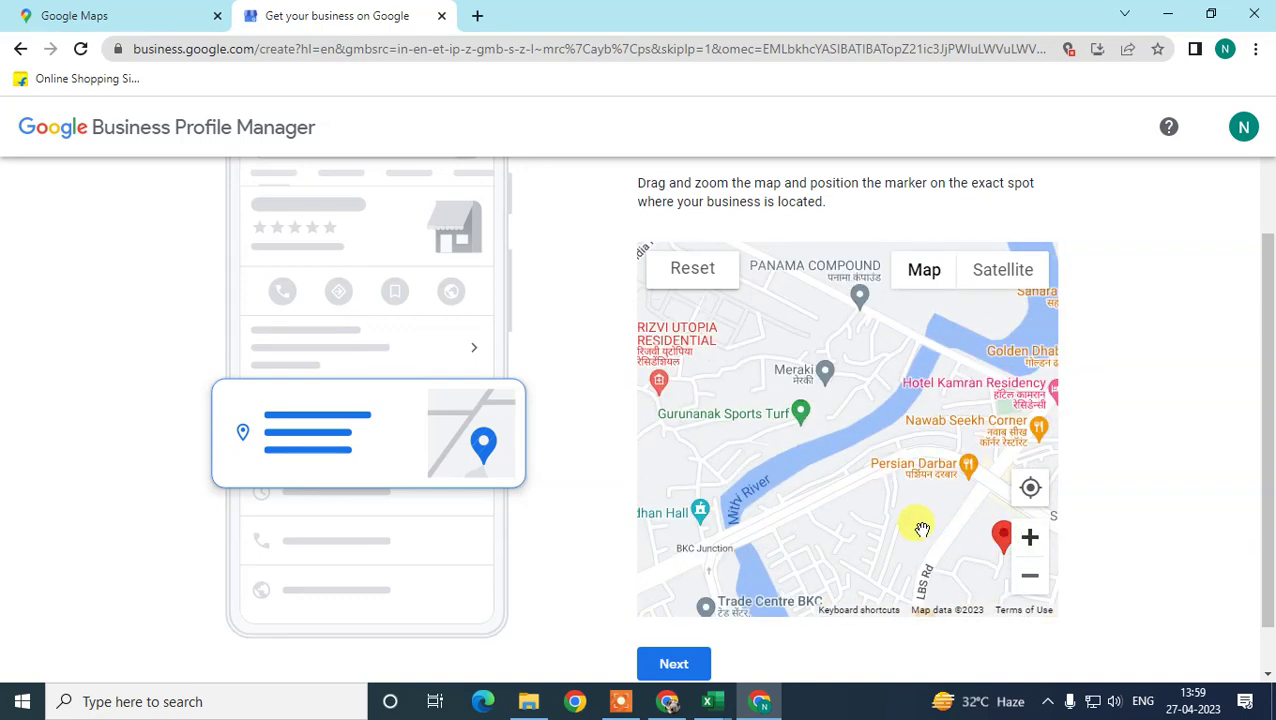
pyautogui.moveTo(916, 497)
pyautogui.mouseDown()
pyautogui.moveTo(794, 452)
pyautogui.moveTo(862, 380)
pyautogui.mouseUp()
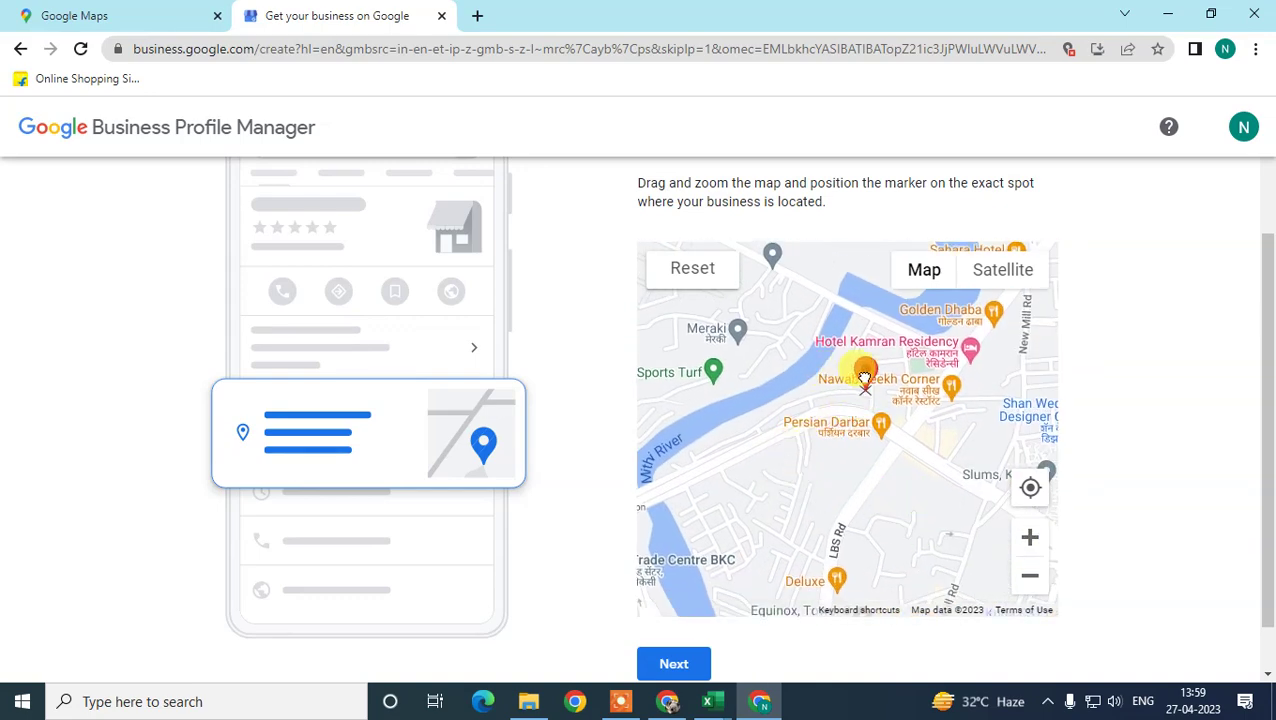
pyautogui.scroll(3, 888, 425)
pyautogui.click(998, 270)
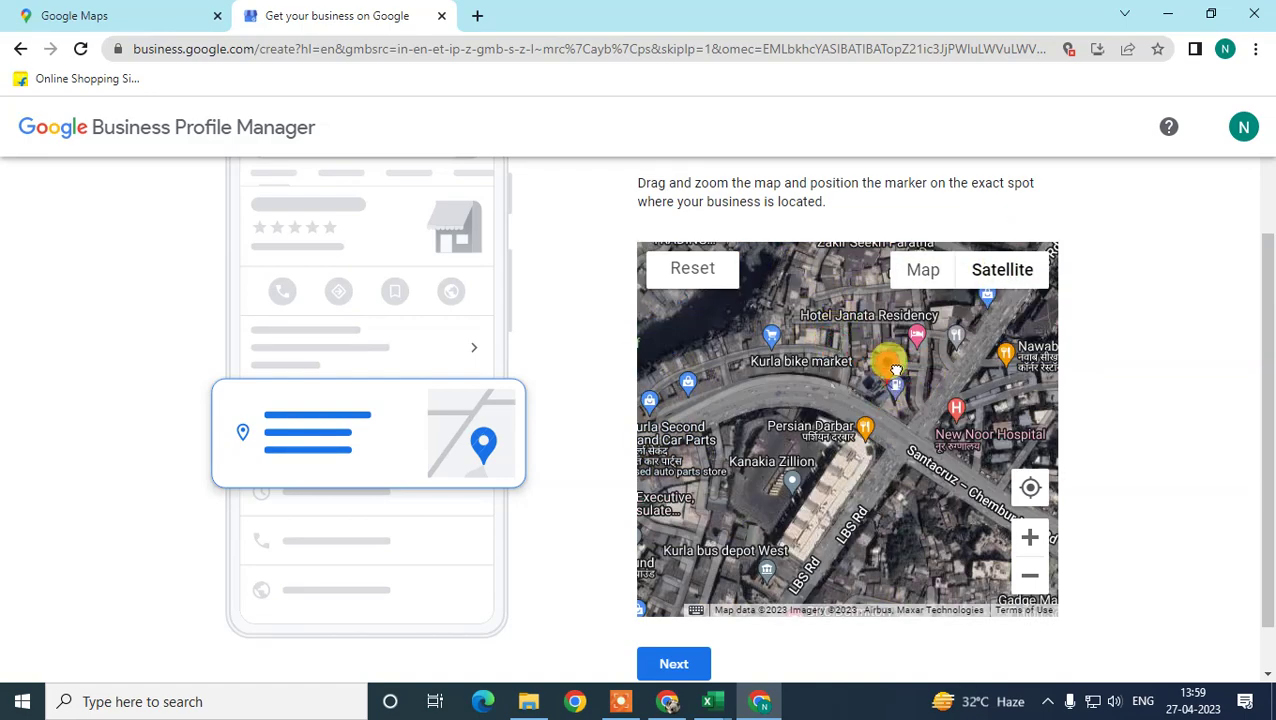
pyautogui.scroll(3, 874, 363)
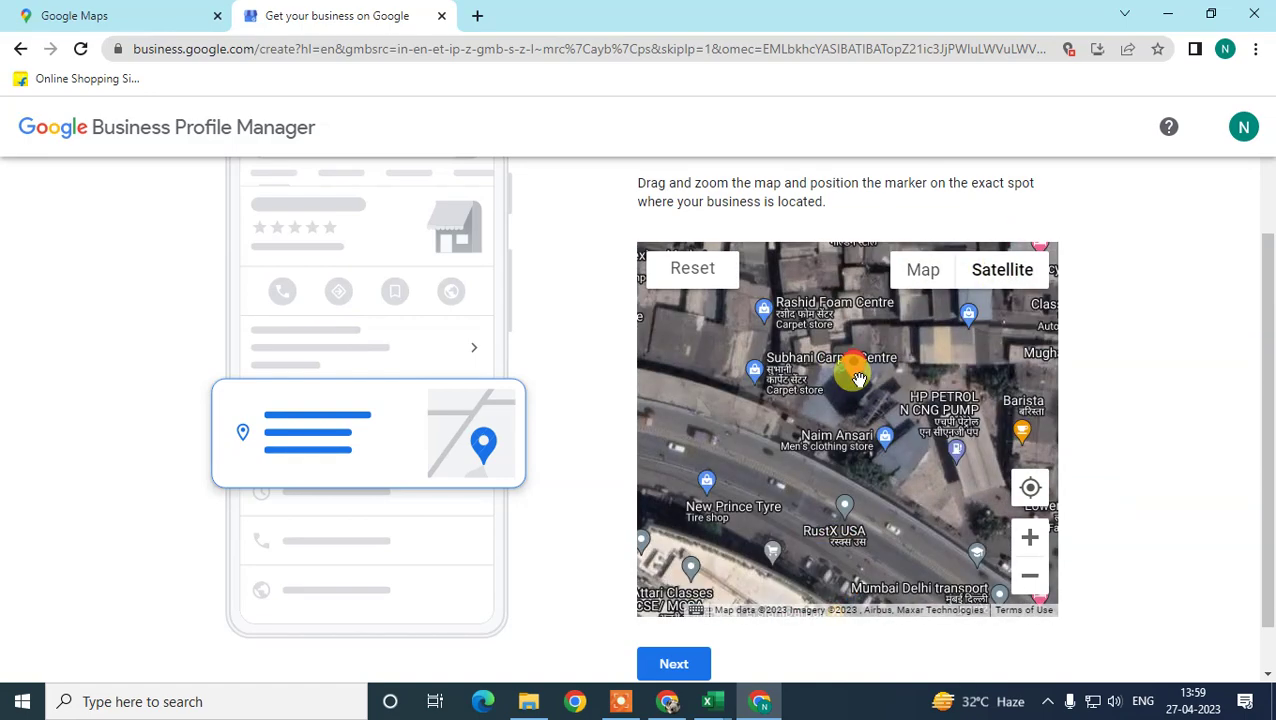
pyautogui.moveTo(836, 400)
pyautogui.mouseDown()
pyautogui.moveTo(948, 361)
pyautogui.moveTo(951, 470)
pyautogui.moveTo(911, 472)
pyautogui.moveTo(735, 398)
pyautogui.moveTo(769, 413)
pyautogui.mouseUp()
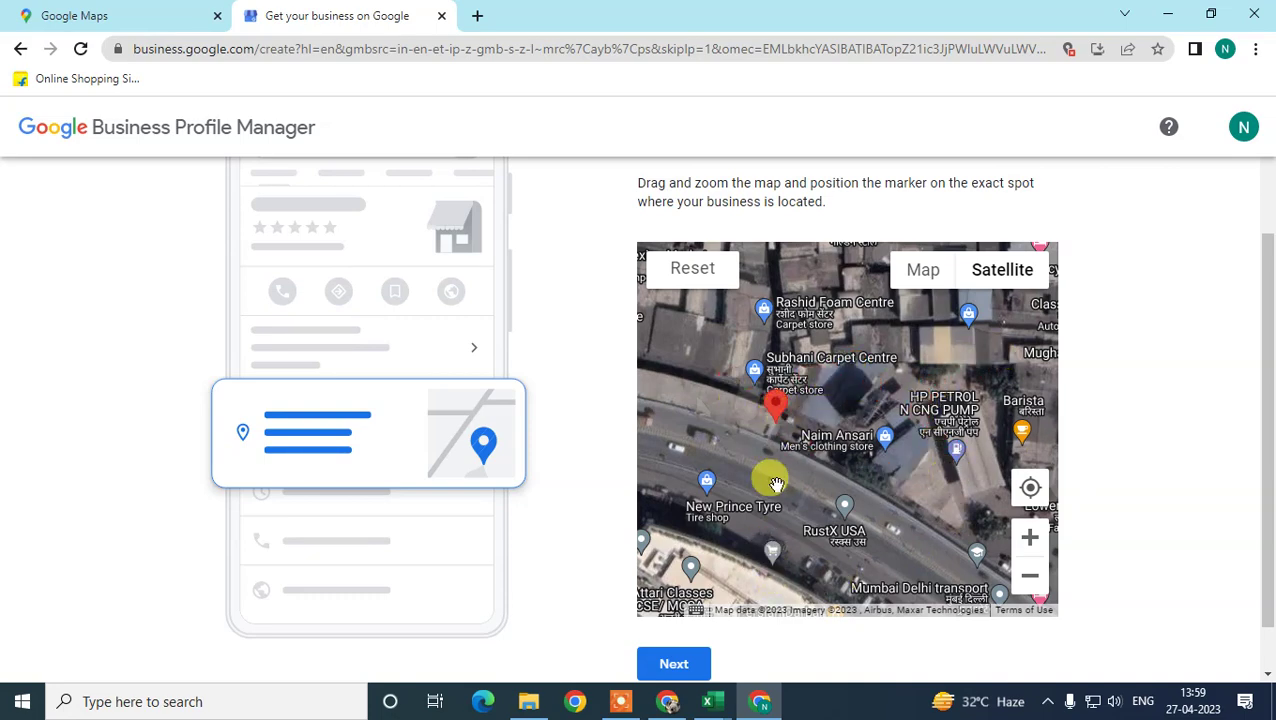
pyautogui.scroll(-1, 782, 481)
pyautogui.scroll(-2, 778, 483)
# Step: Confirm the marker location and answer No to deliveries or home and office visits
pyautogui.click(680, 663)
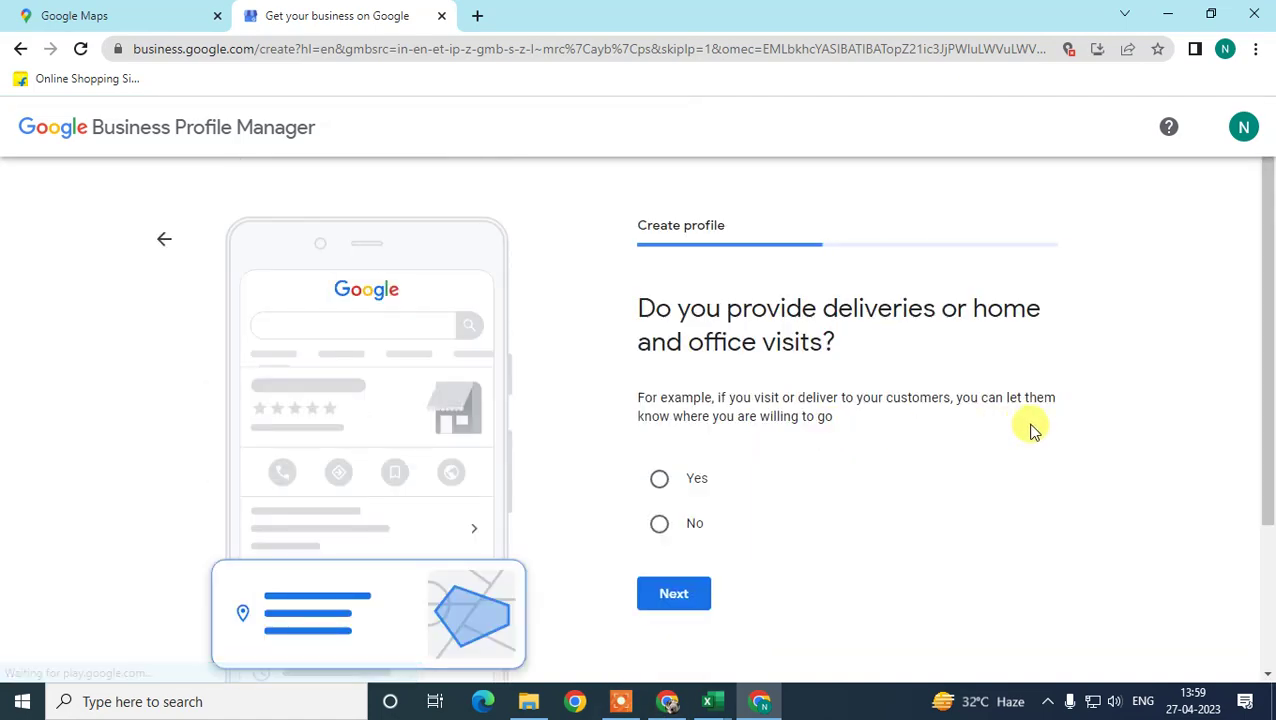
pyautogui.scroll(-1, 920, 455)
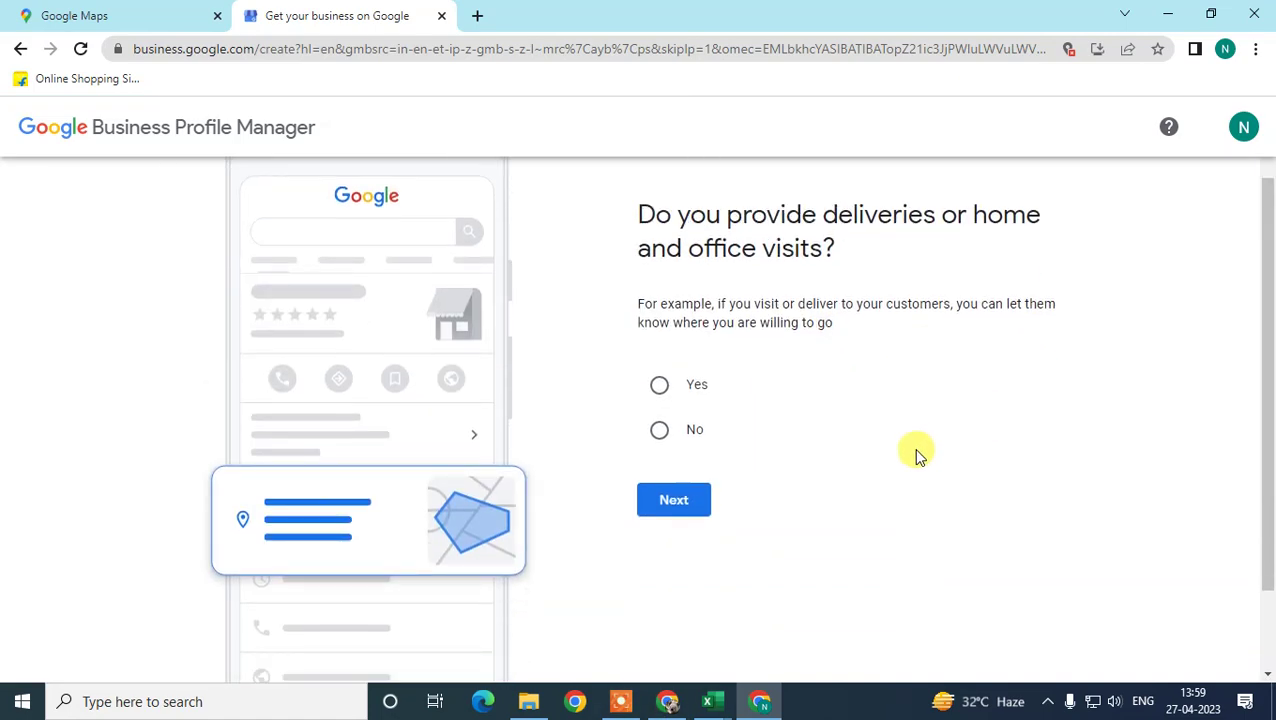
pyautogui.moveTo(640, 214); pyautogui.dragTo(908, 205)
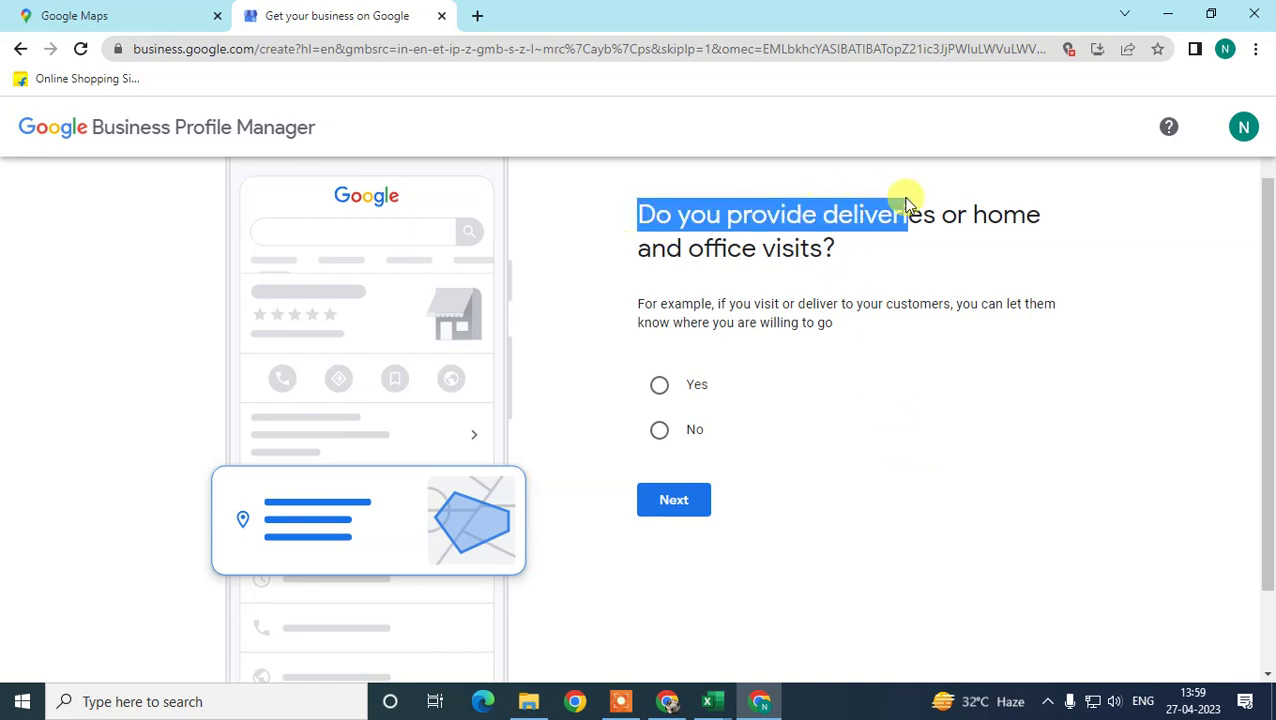
pyautogui.click(970, 212)
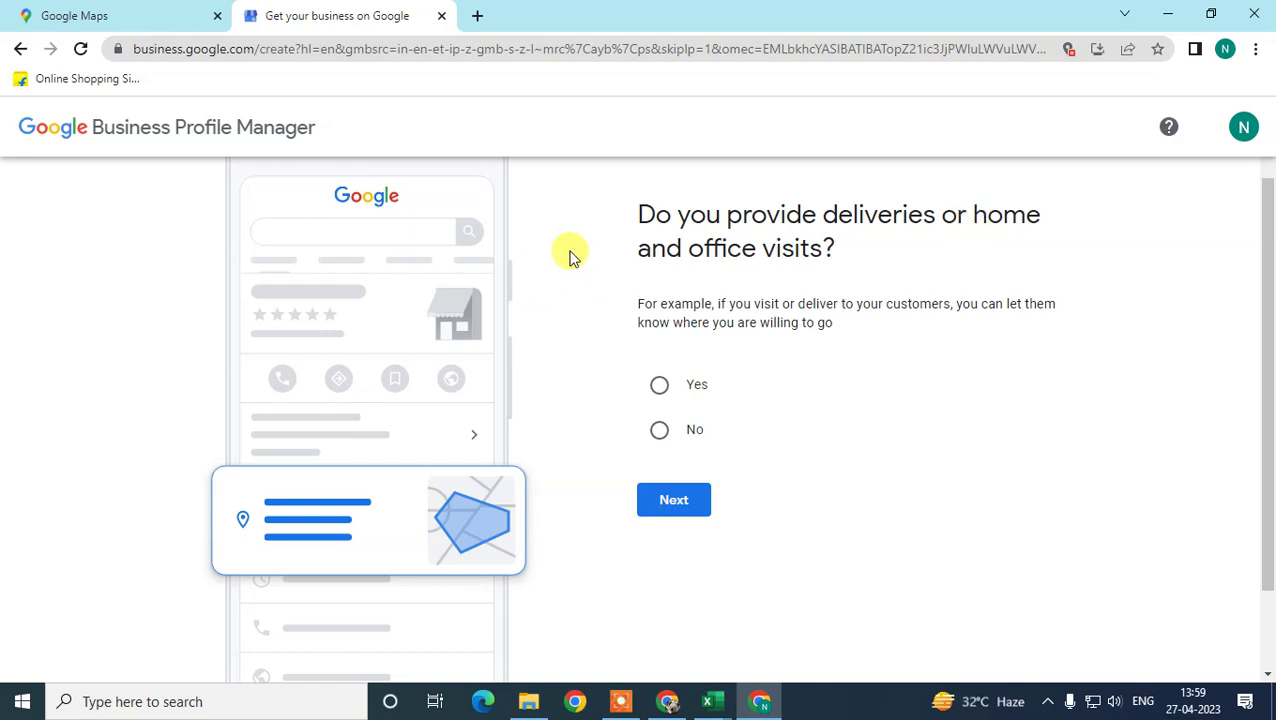
pyautogui.click(659, 431)
pyautogui.click(676, 503)
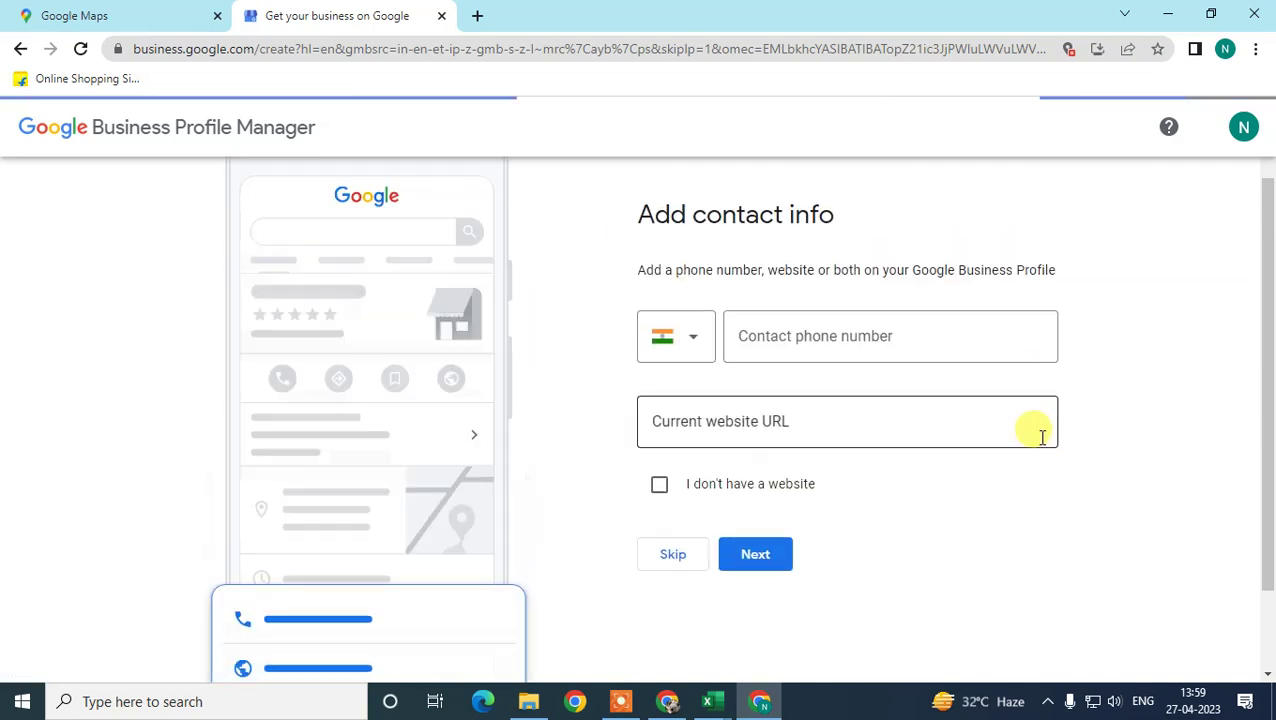
pyautogui.click(866, 334)
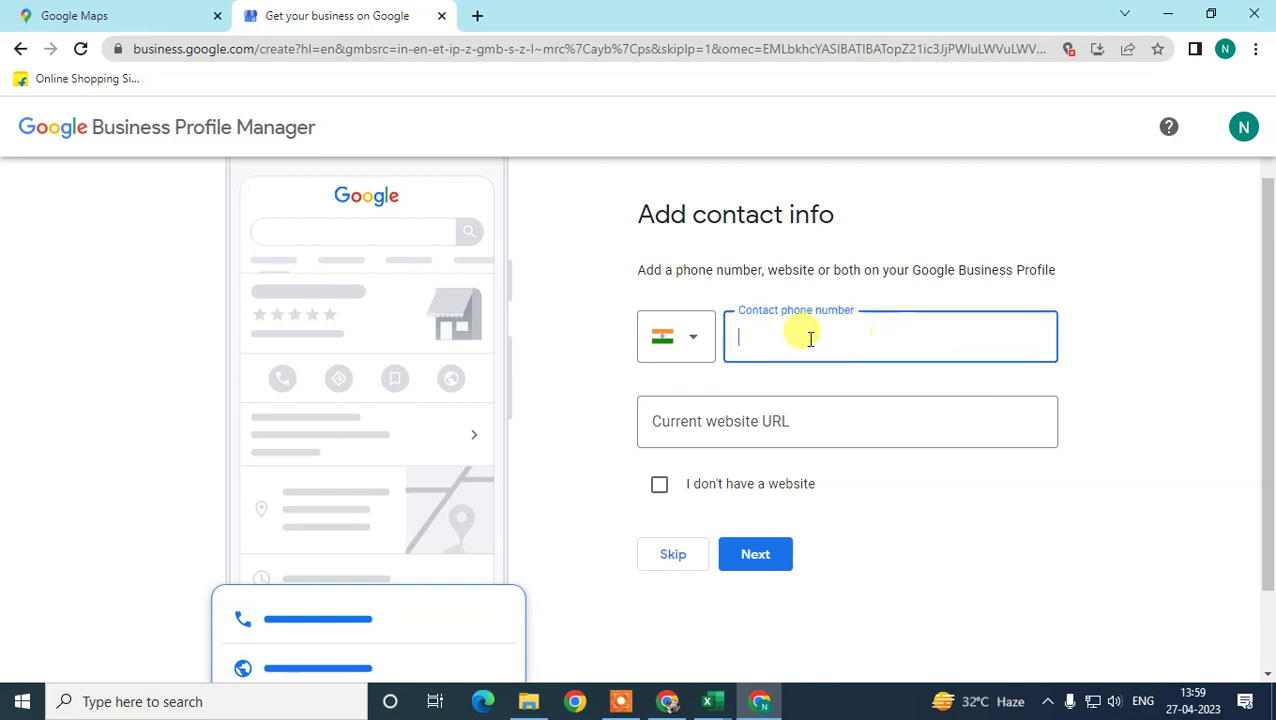
pyautogui.click(900, 405)
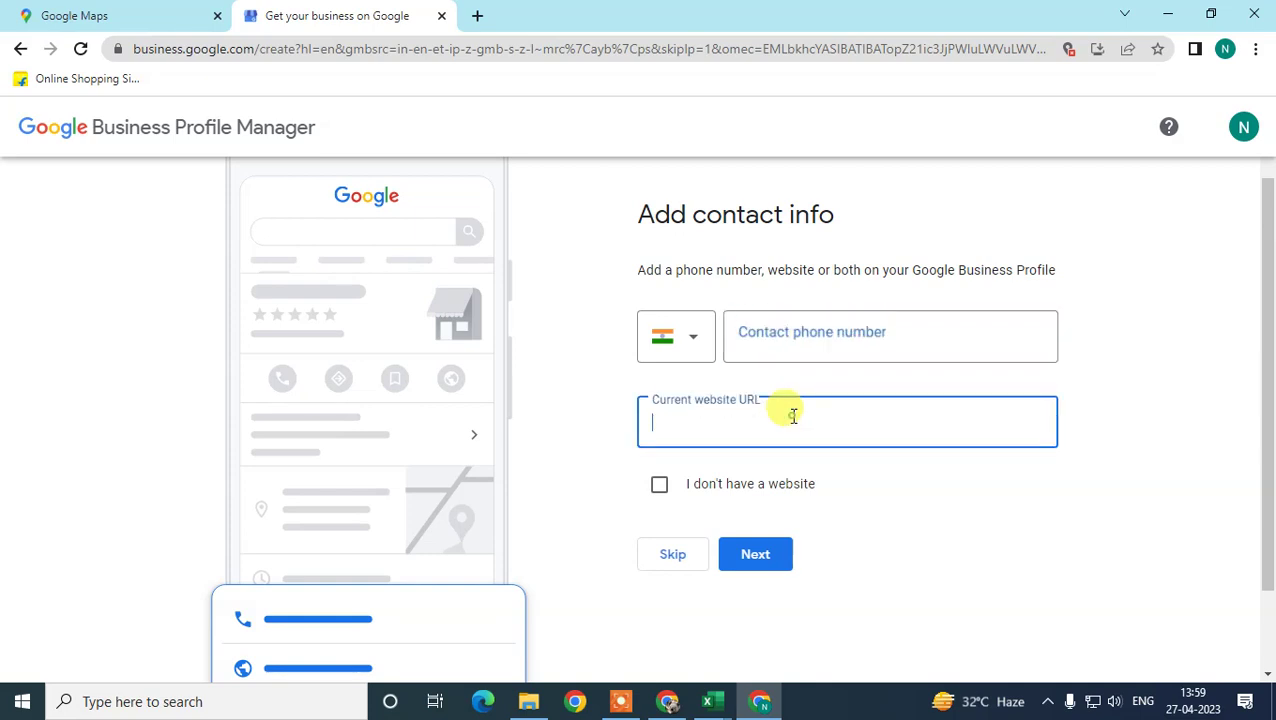
pyautogui.click(820, 336)
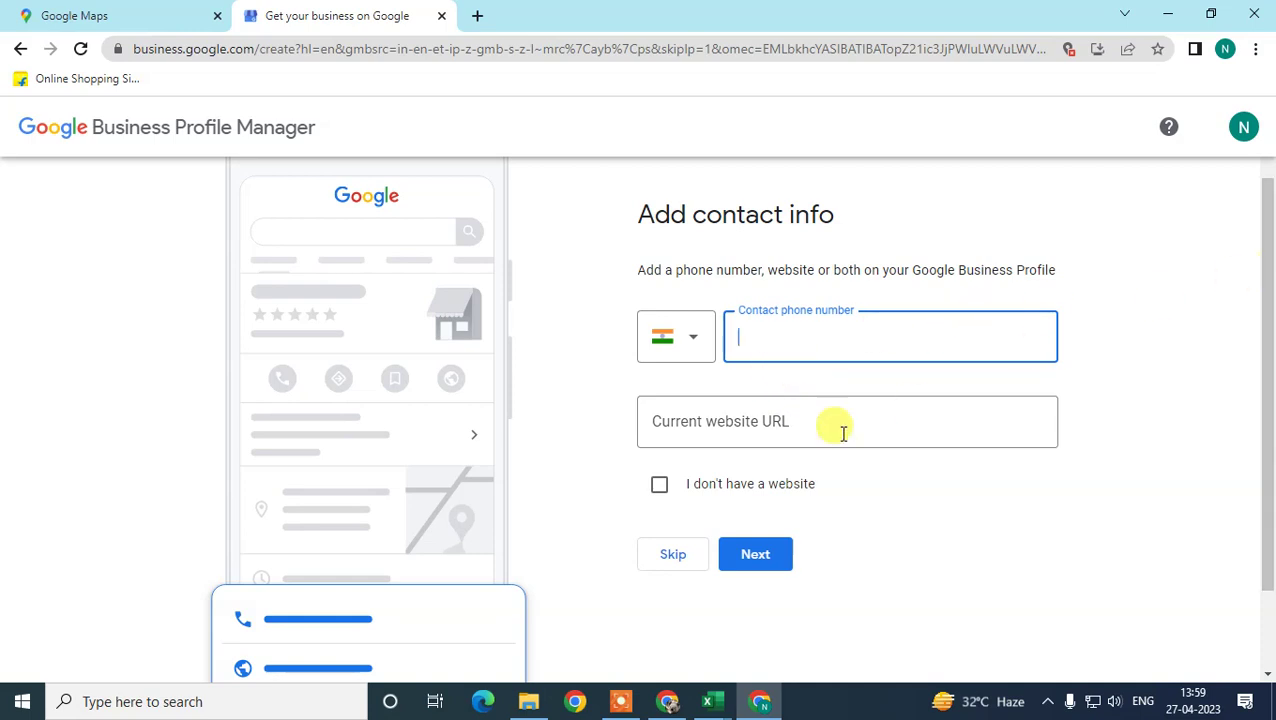
pyautogui.click(710, 428)
pyautogui.write('www.notadd')
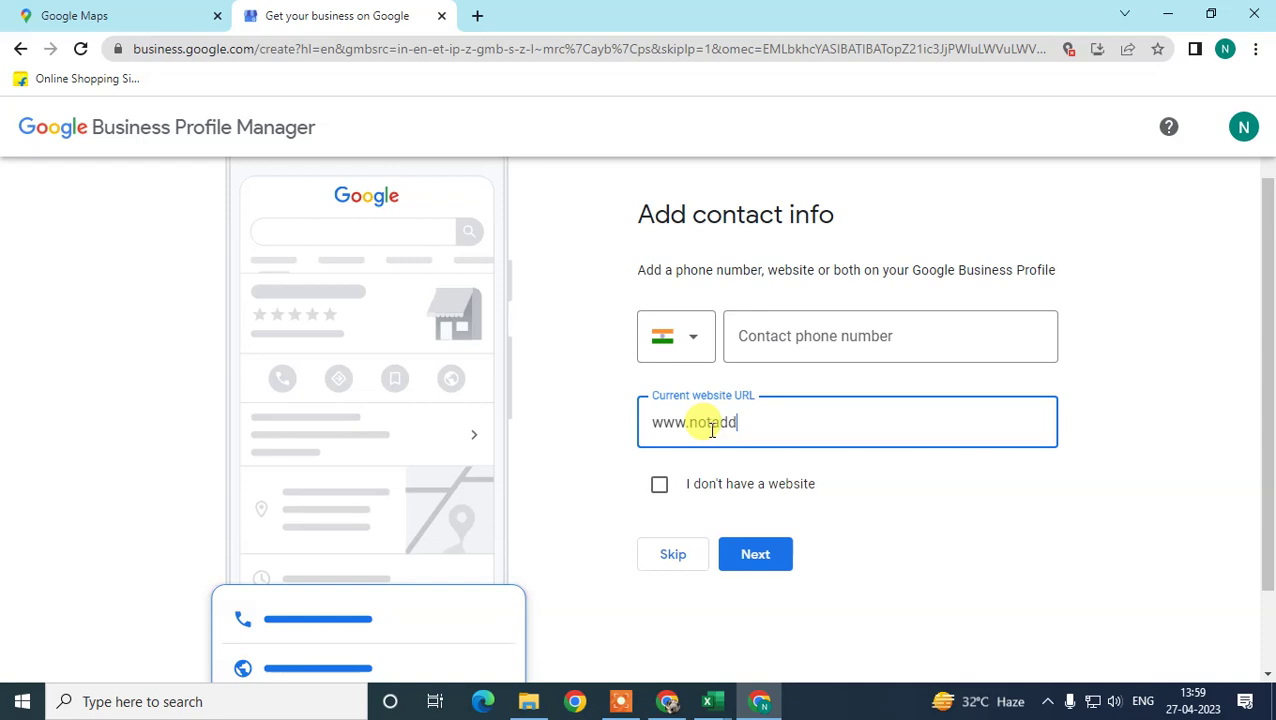
pyautogui.write('.com')
pyautogui.press('Tab')
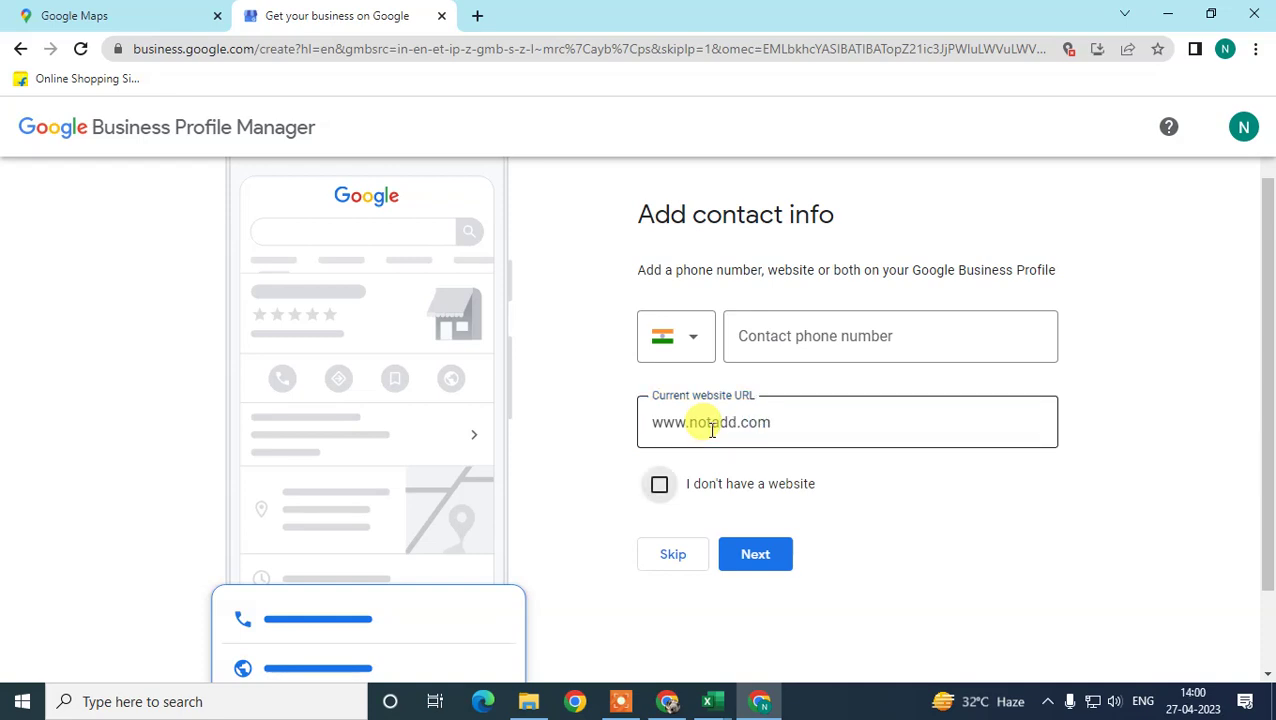
pyautogui.scroll(-1, 711, 428)
pyautogui.click(739, 468)
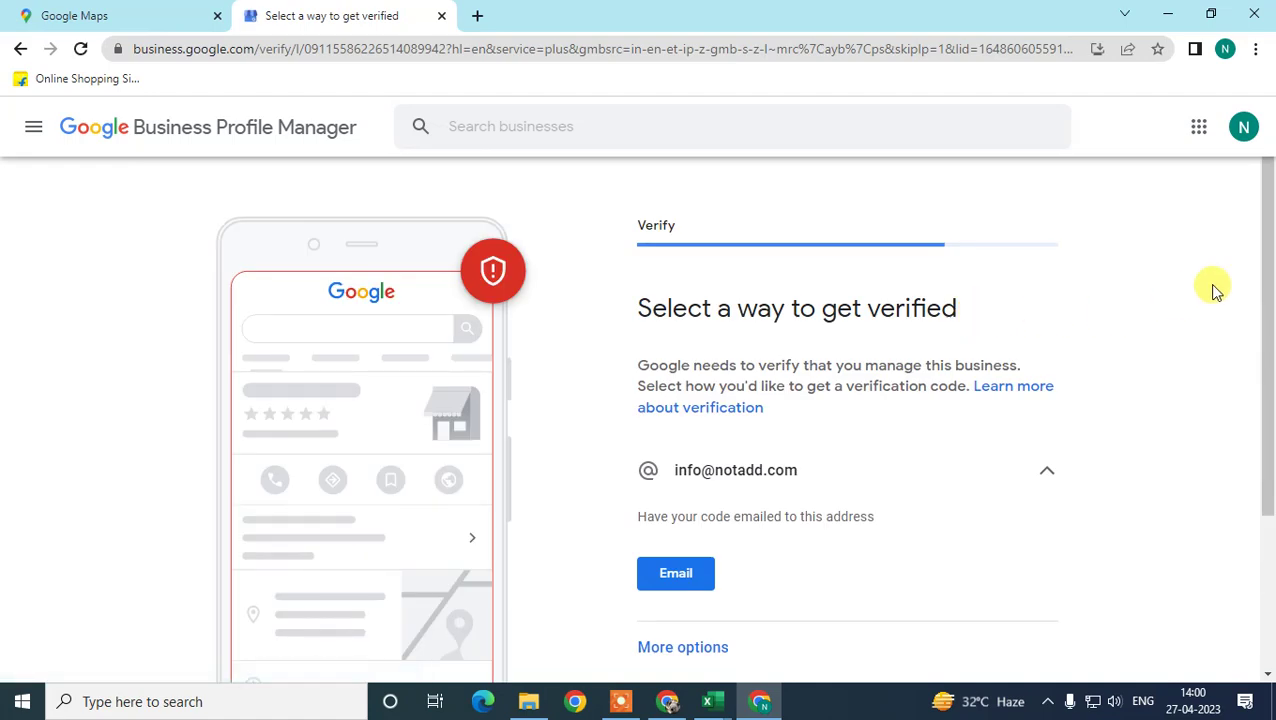
# Step: Review the email verification option on the verification step
pyautogui.moveTo(1267, 194); pyautogui.dragTo(740, 313)
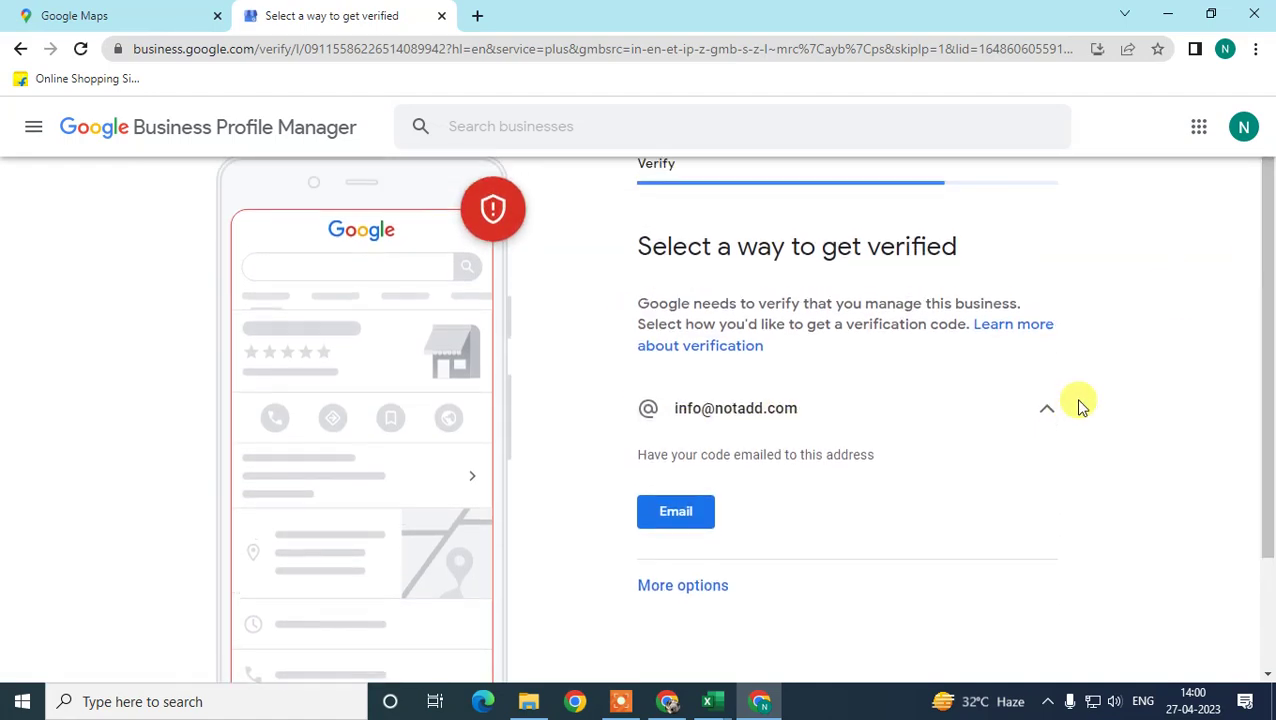
pyautogui.scroll(1, 1078, 403)
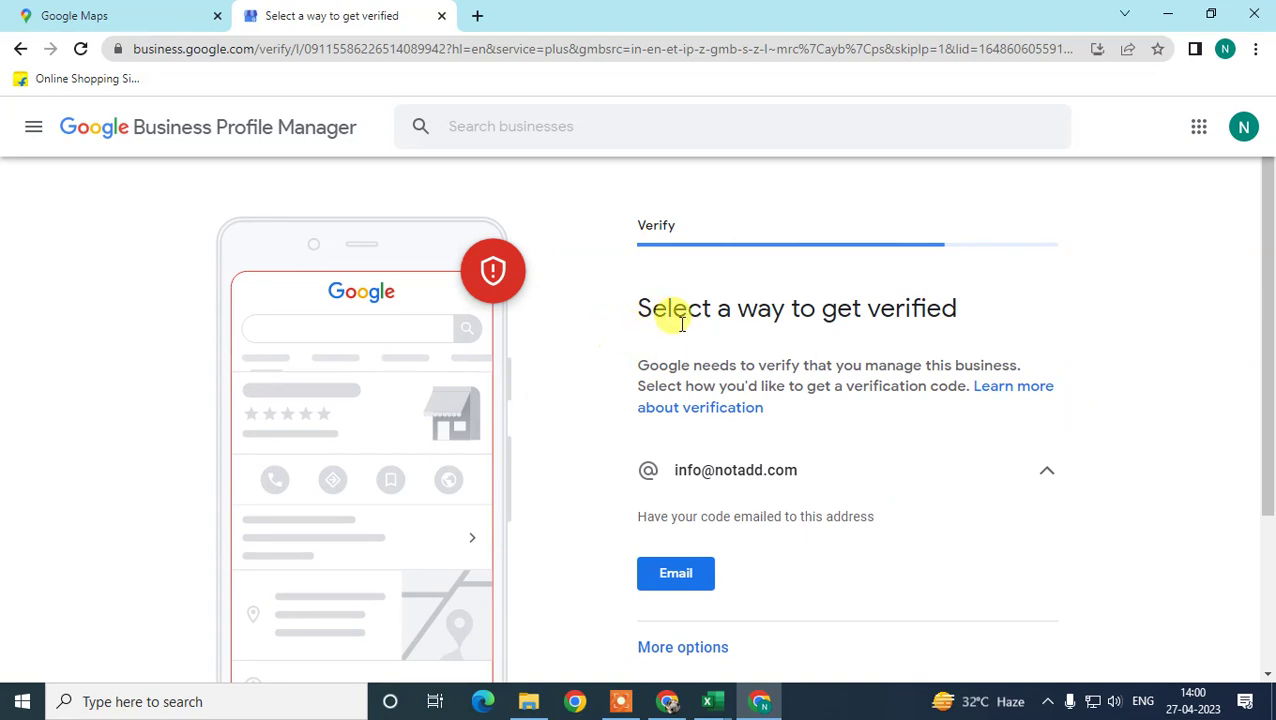
pyautogui.scroll(-1, 922, 308)
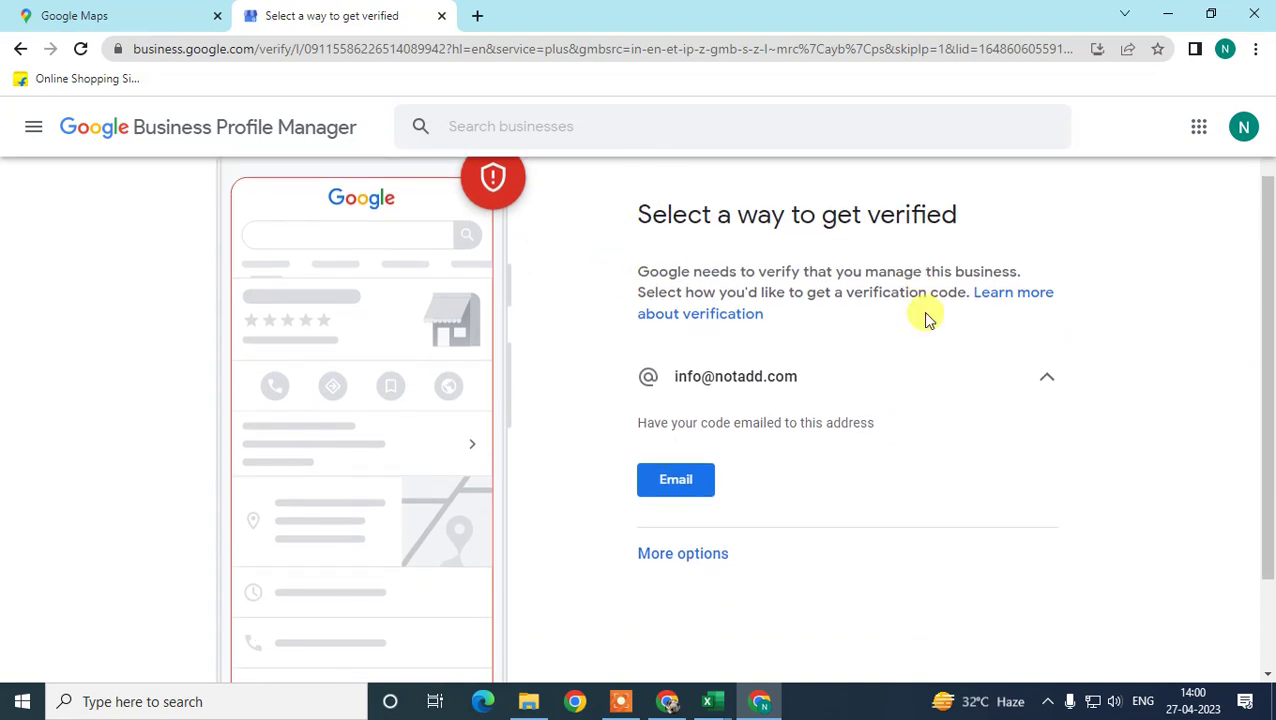
pyautogui.click(1045, 383)
pyautogui.click(1045, 383)
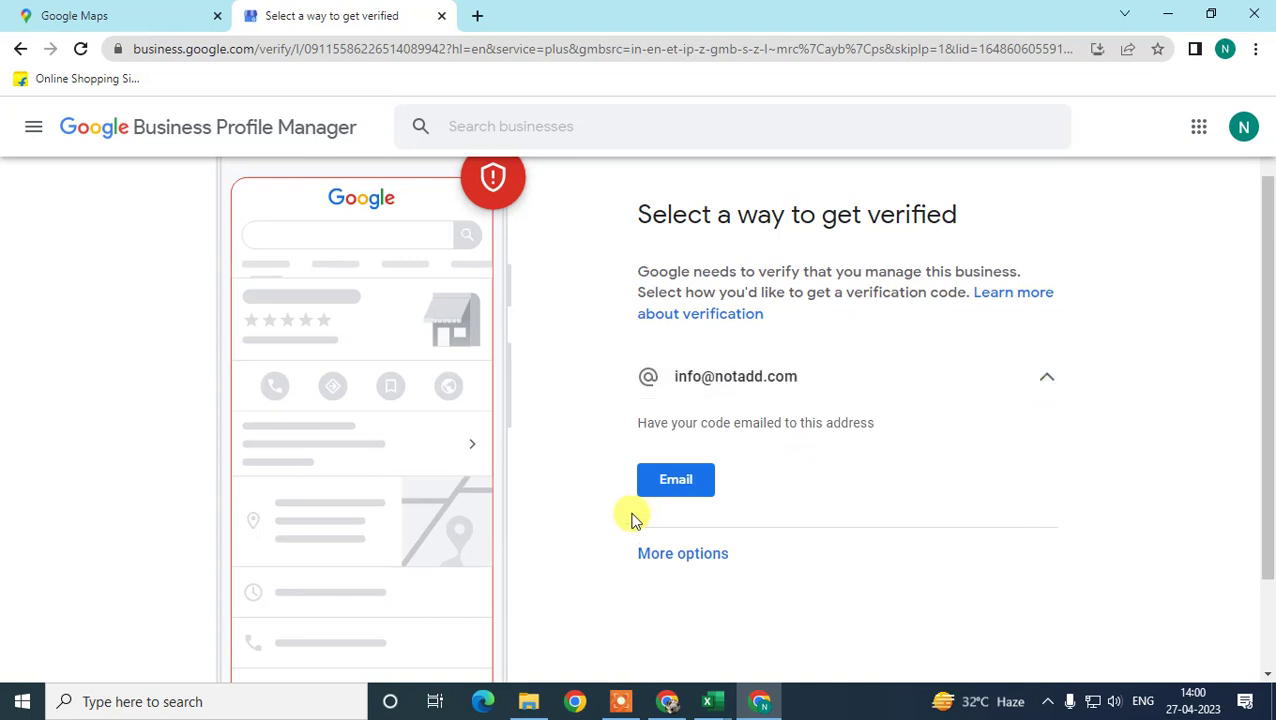
pyautogui.scroll(-1, 760, 400)
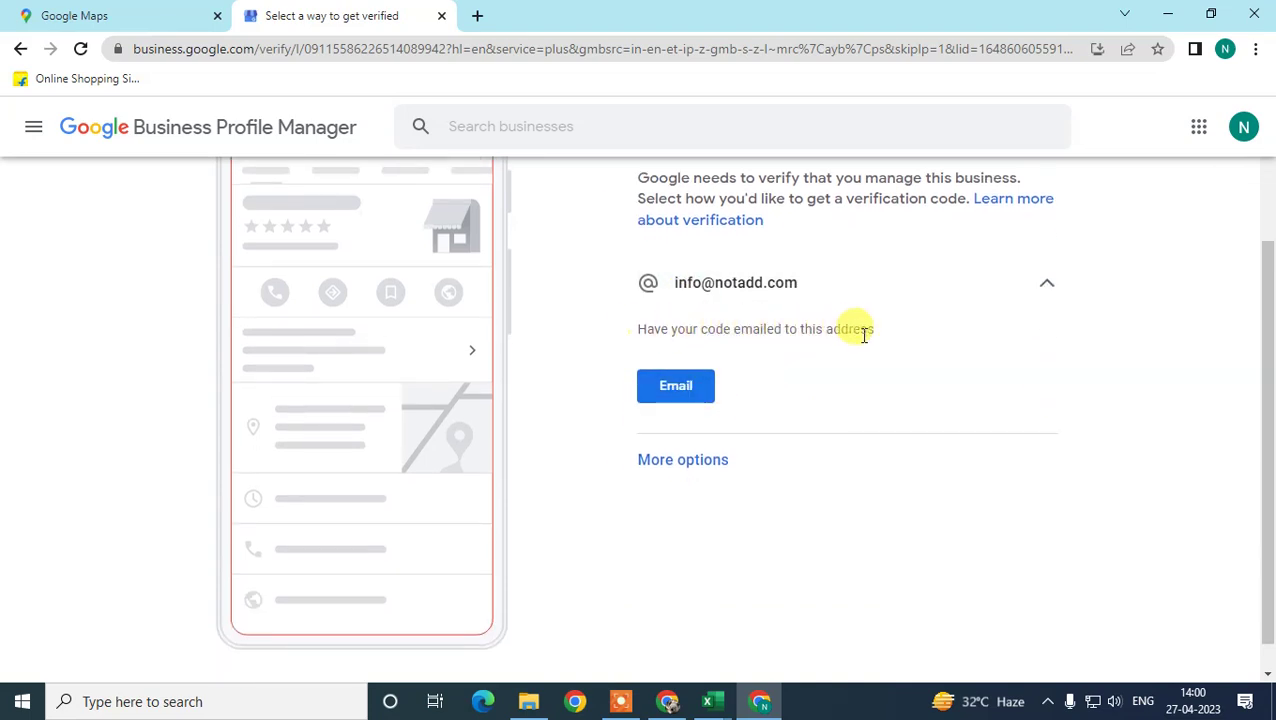
pyautogui.scroll(1, 860, 335)
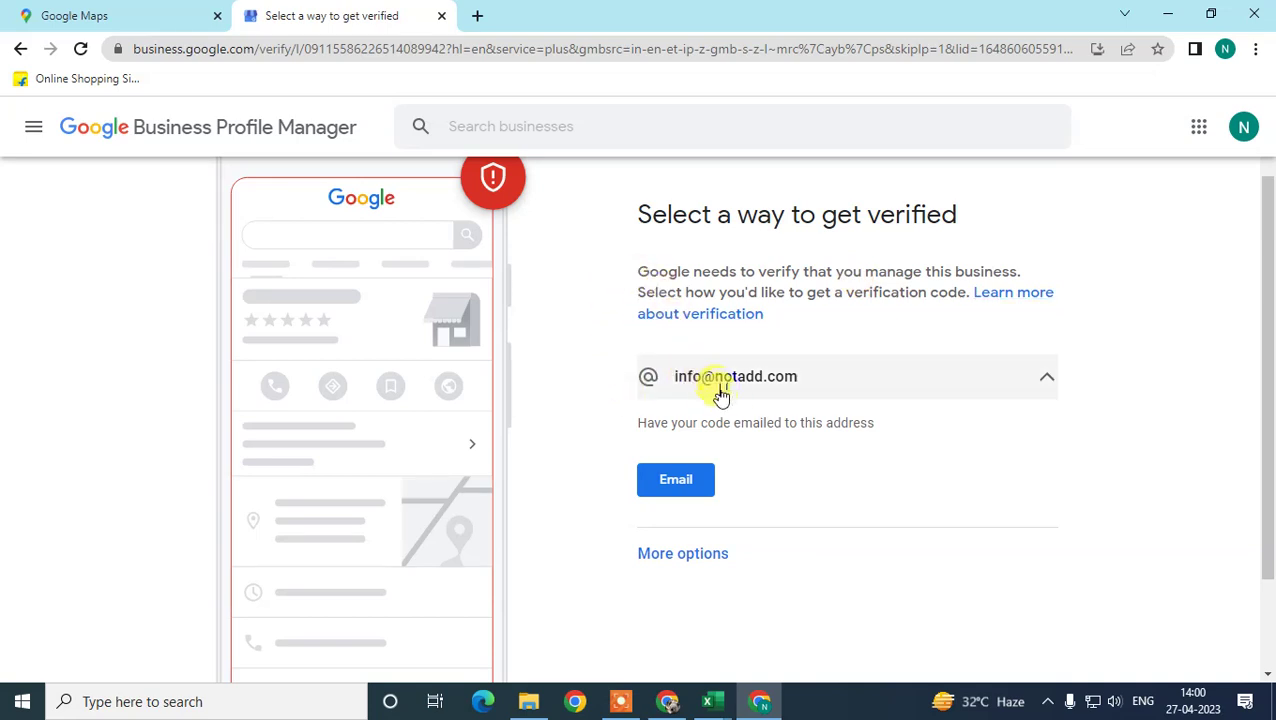
pyautogui.scroll(-1, 743, 404)
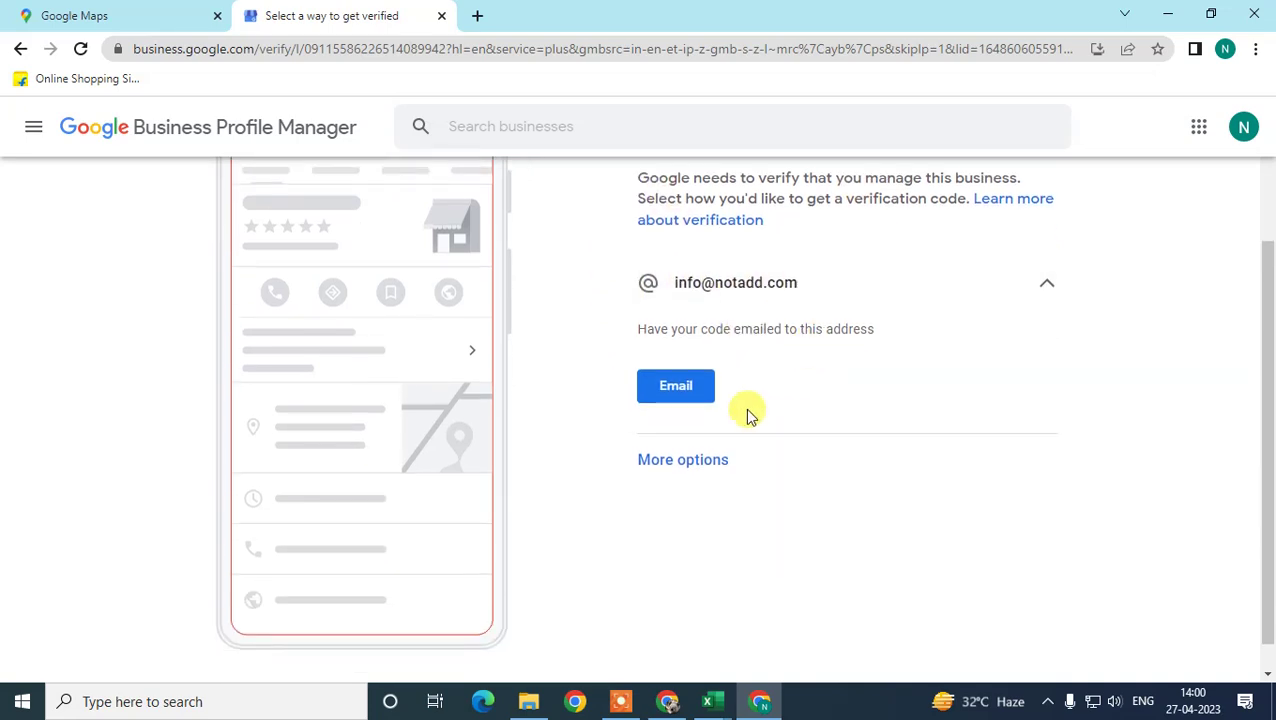
# Step: Expand Other options and choose Verify later to postpone verification
pyautogui.click(702, 462)
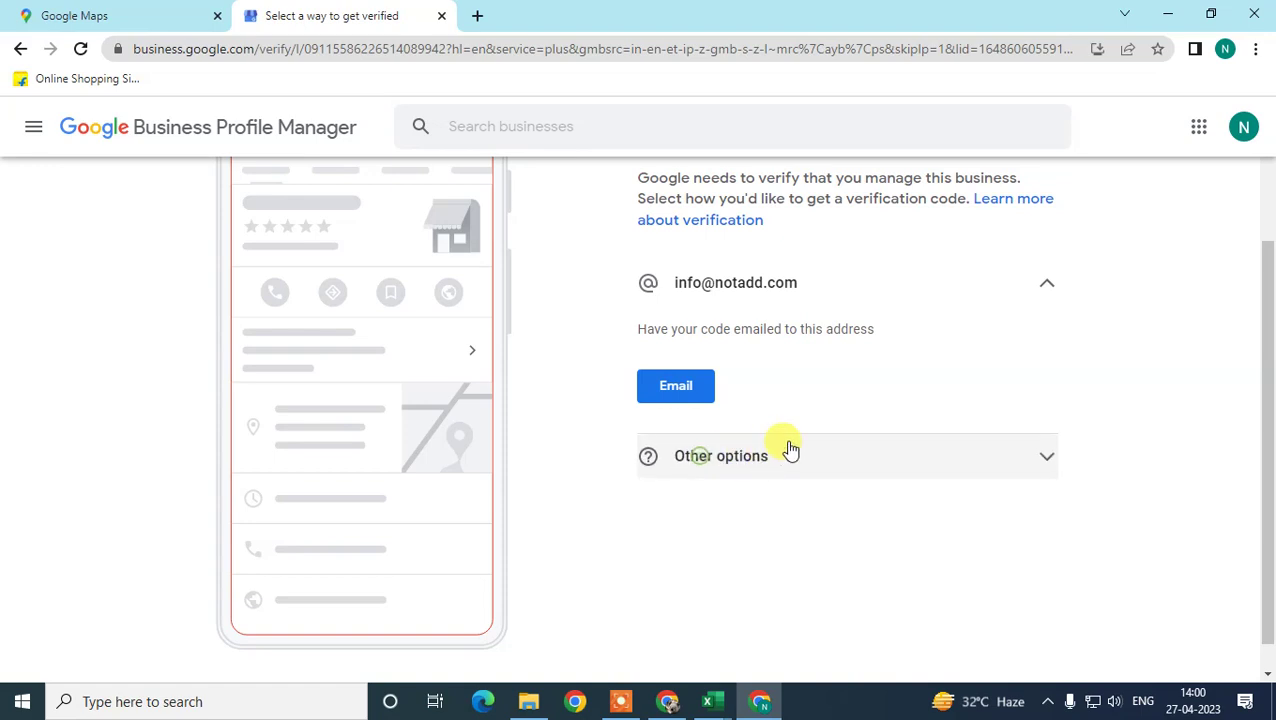
pyautogui.click(1043, 460)
pyautogui.click(1040, 331)
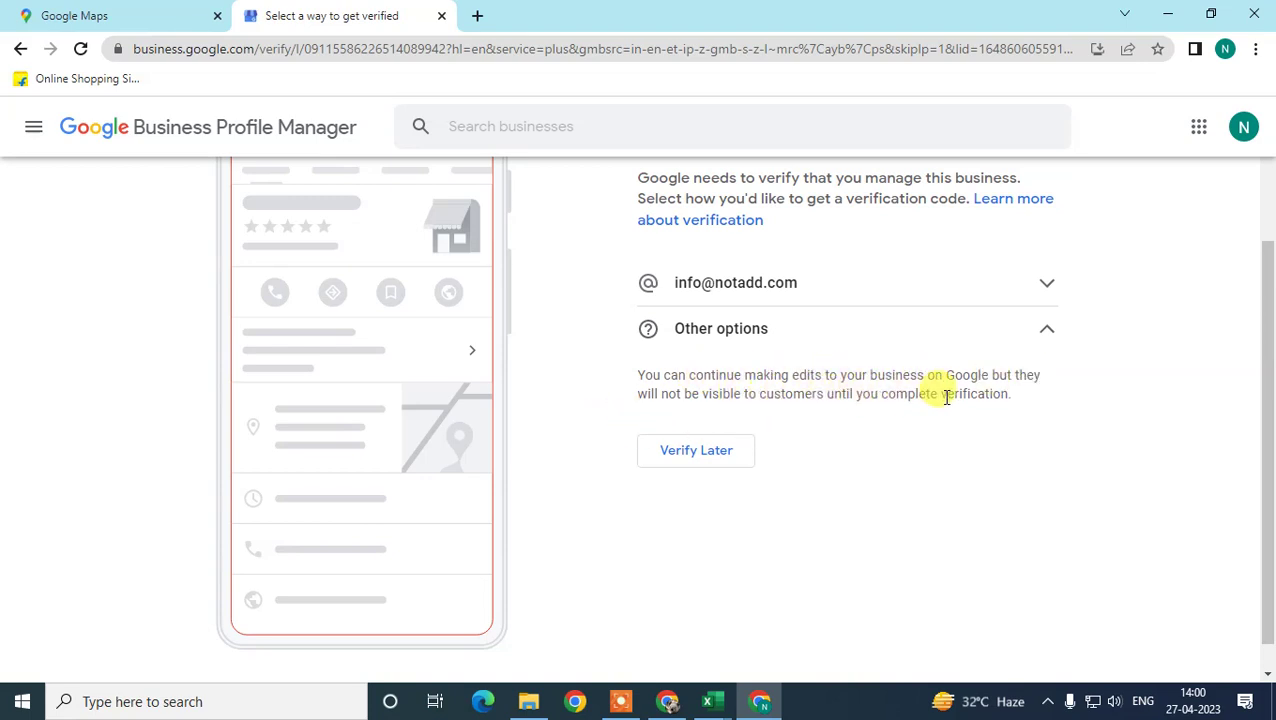
pyautogui.scroll(1, 1042, 390)
pyautogui.click(1042, 388)
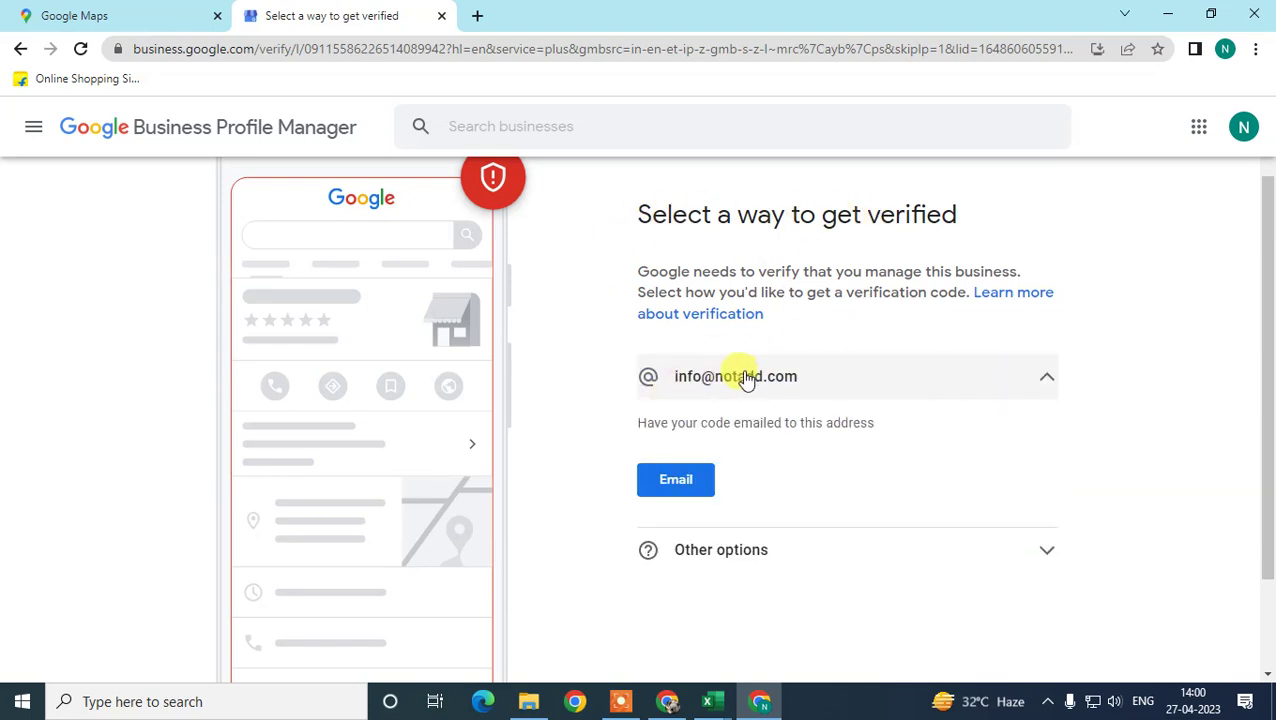
pyautogui.scroll(-1, 880, 447)
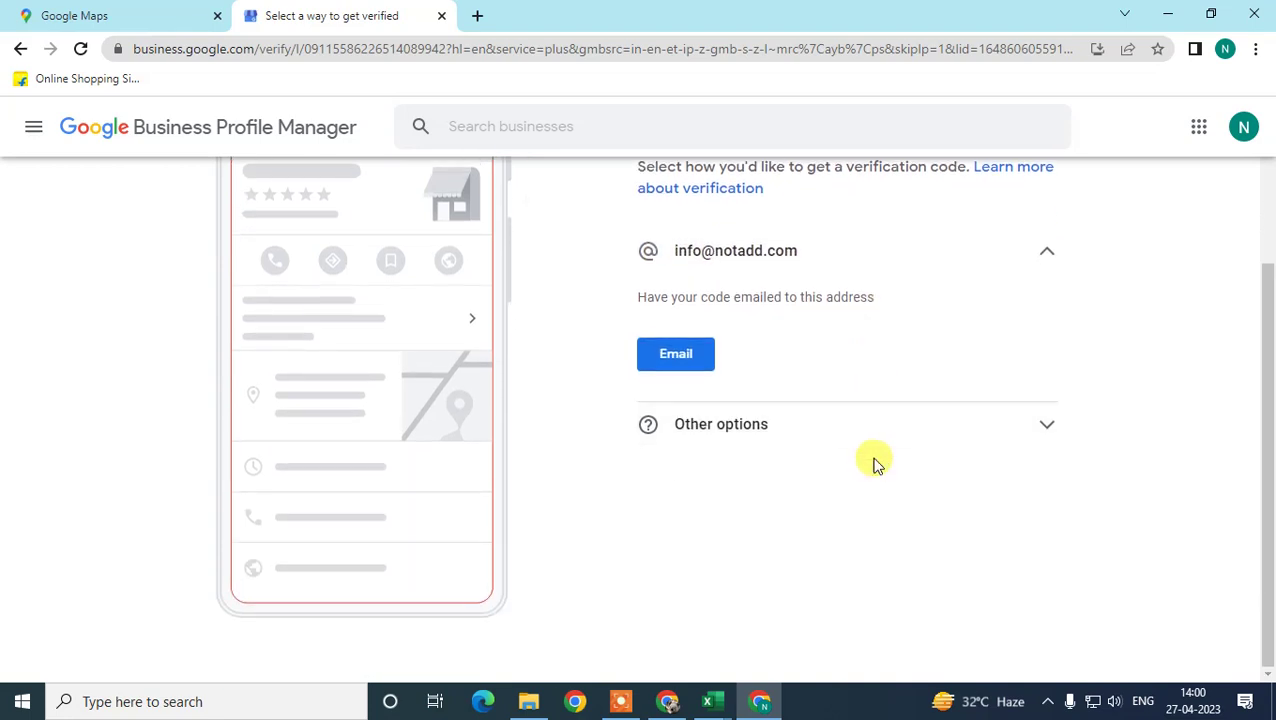
pyautogui.click(881, 436)
pyautogui.click(694, 424)
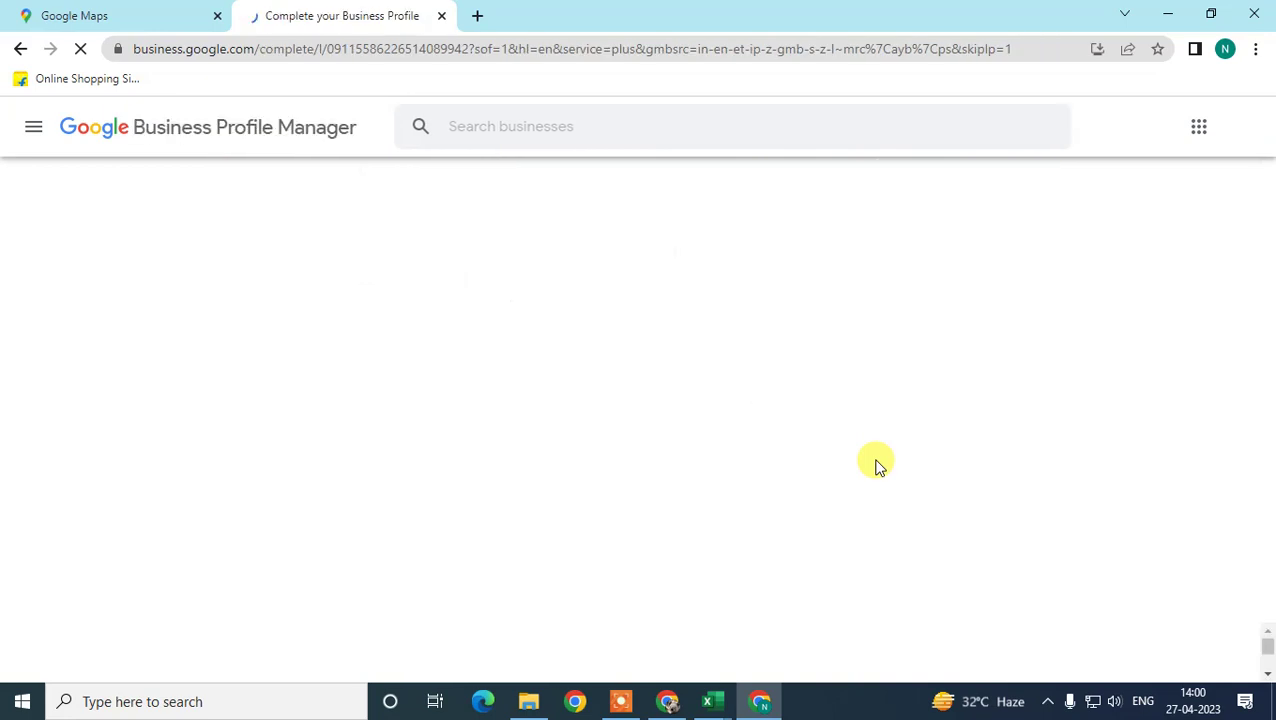
# Step: Add Content Management, Branding, Business to Business, Billboard and Affiliate Marketing services
pyautogui.scroll(-1, 930, 464)
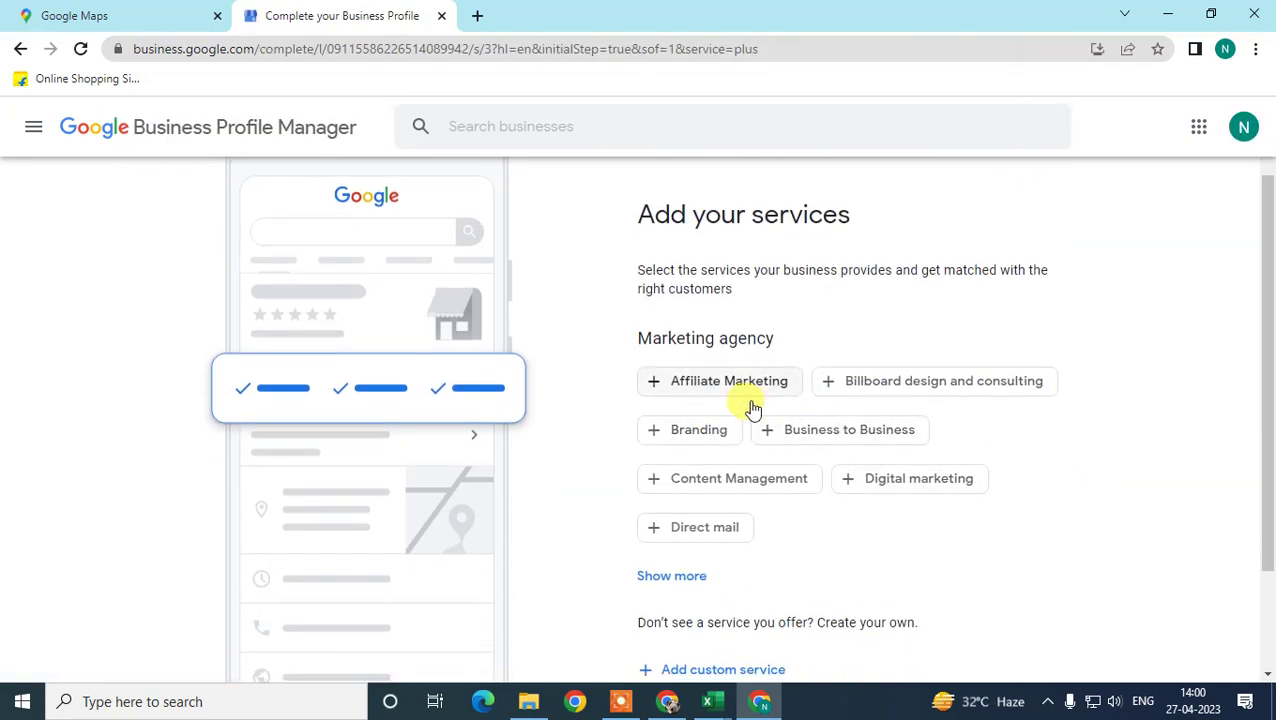
pyautogui.scroll(-1, 1113, 370)
pyautogui.scroll(2, 1113, 370)
pyautogui.scroll(-1, 846, 427)
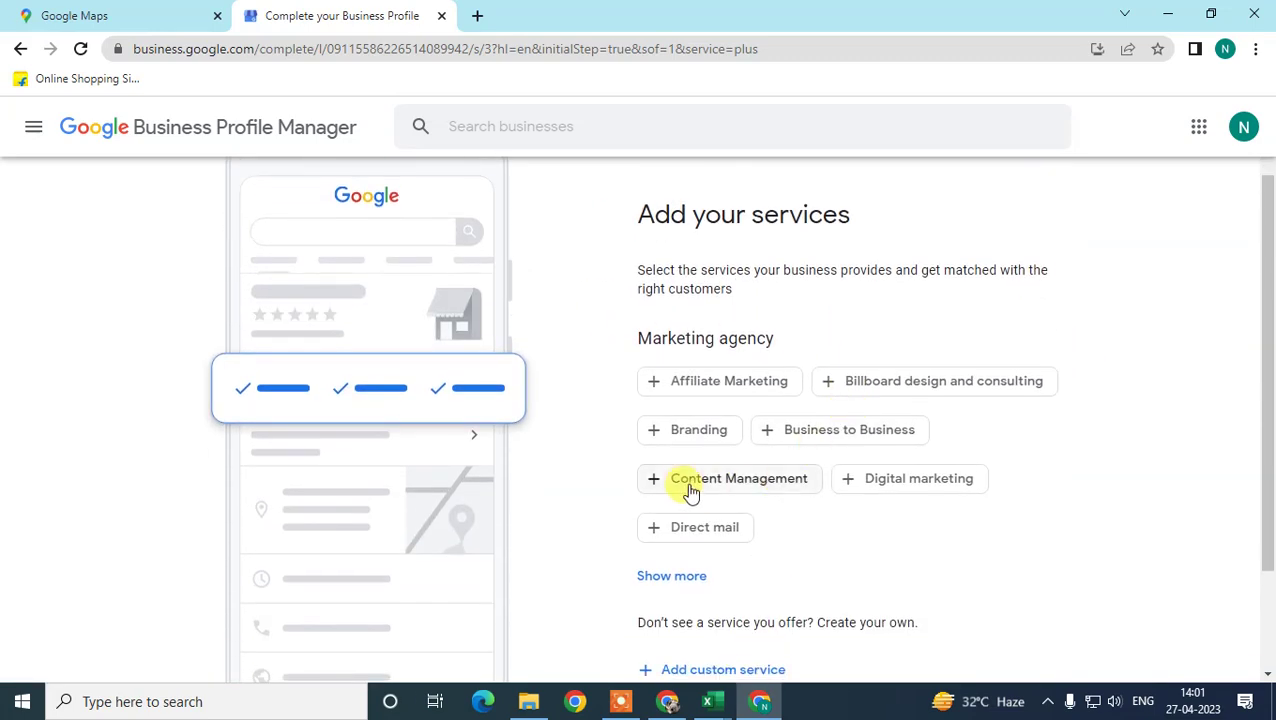
pyautogui.click(683, 483)
pyautogui.click(664, 433)
pyautogui.click(830, 430)
pyautogui.click(880, 383)
pyautogui.click(645, 388)
# Step: Show the full services list and skip adding a custom service
pyautogui.scroll(-1, 797, 459)
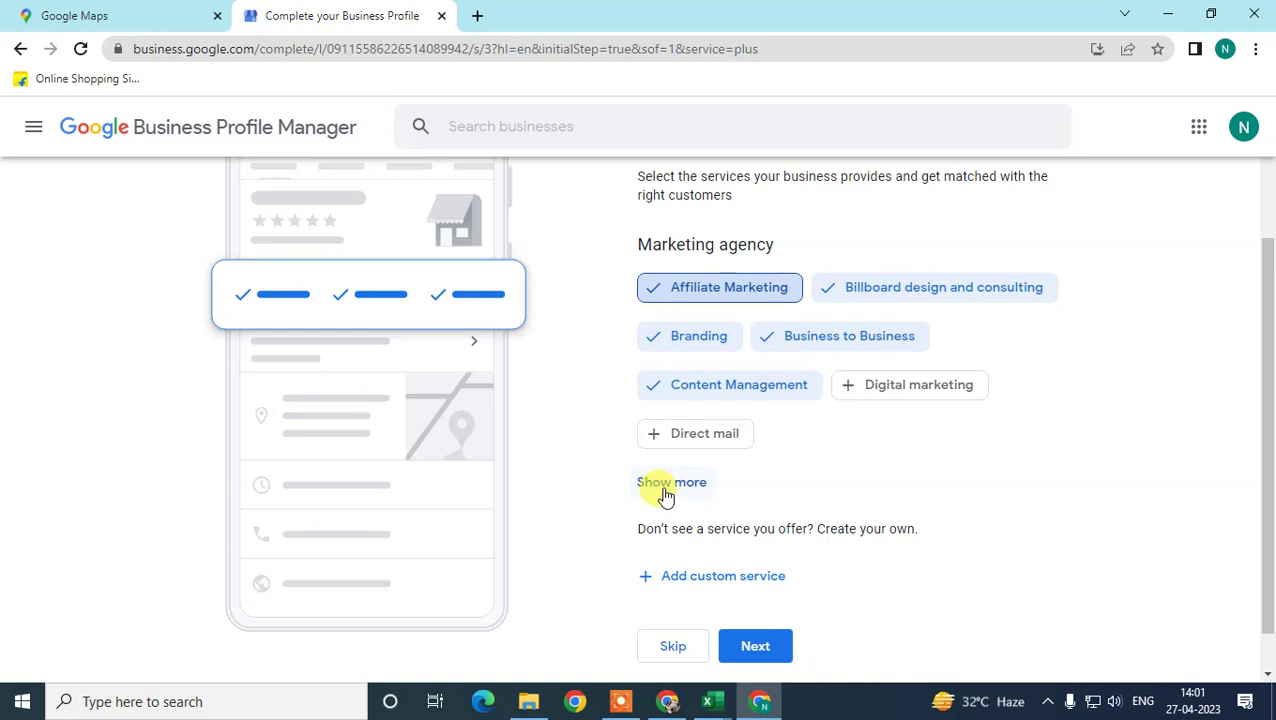
pyautogui.click(665, 484)
pyautogui.scroll(-4, 798, 493)
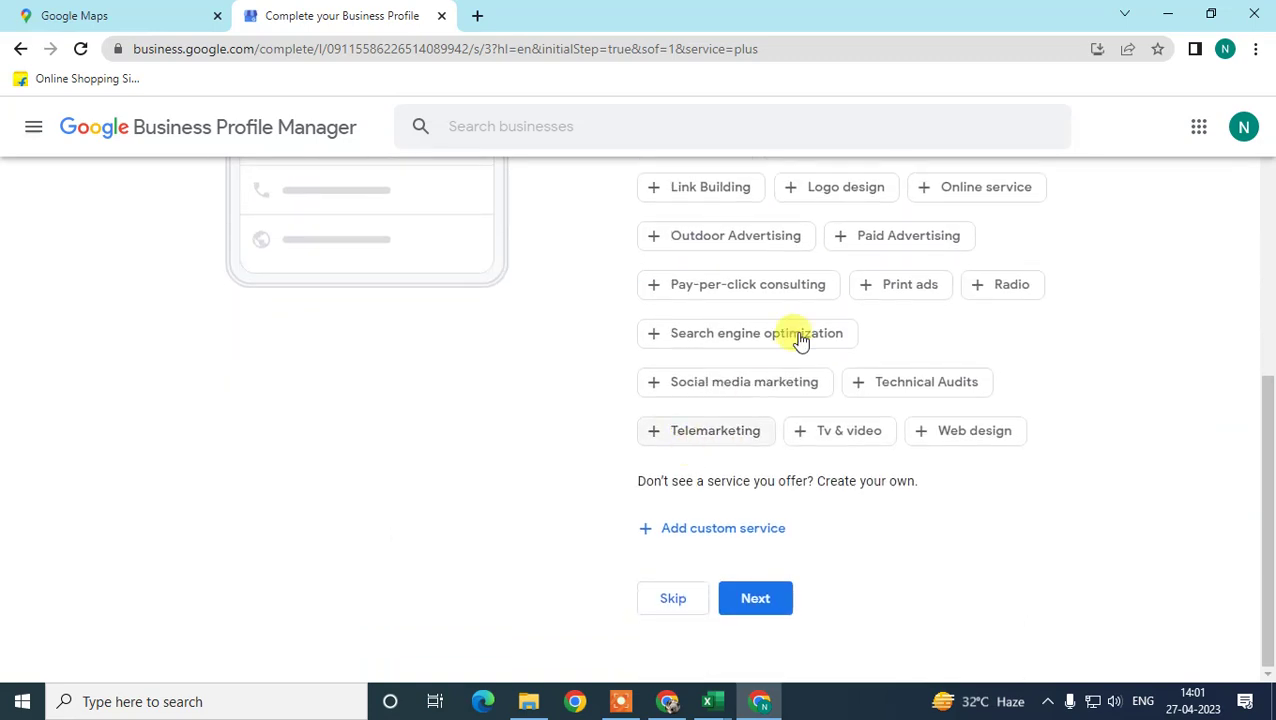
pyautogui.click(661, 530)
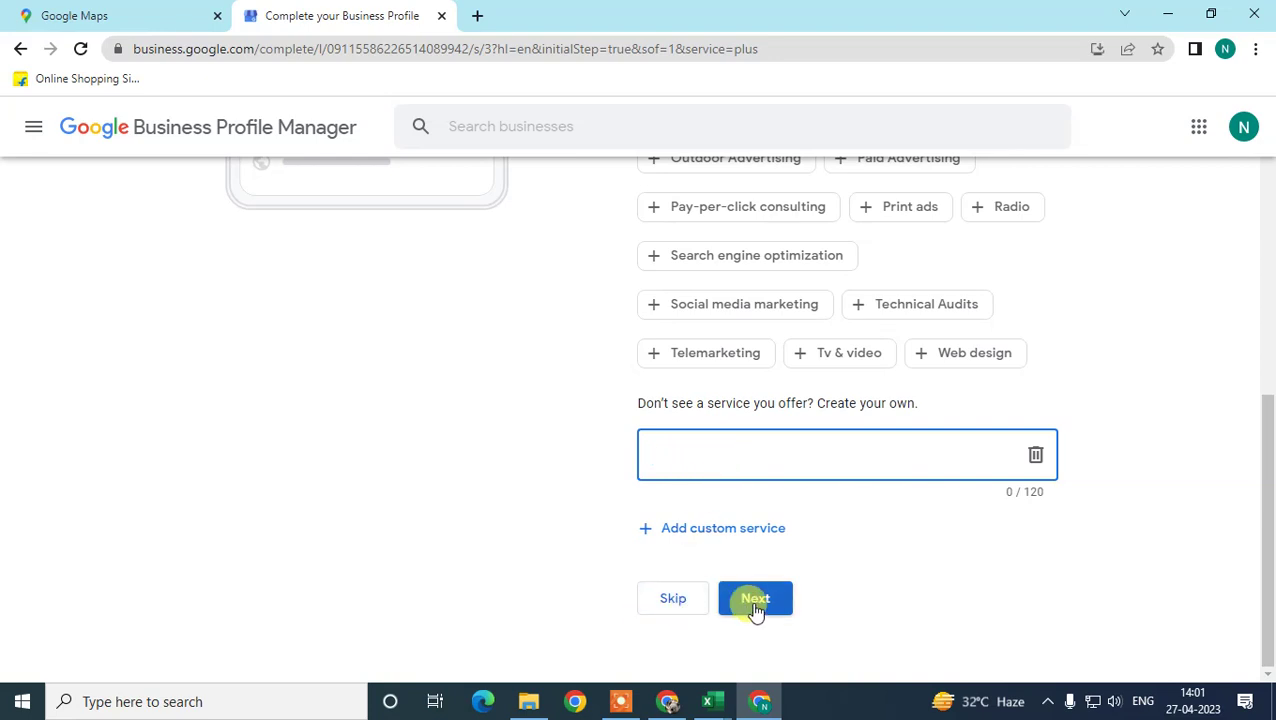
pyautogui.scroll(3, 870, 500)
pyautogui.scroll(-3, 820, 520)
pyautogui.click(669, 601)
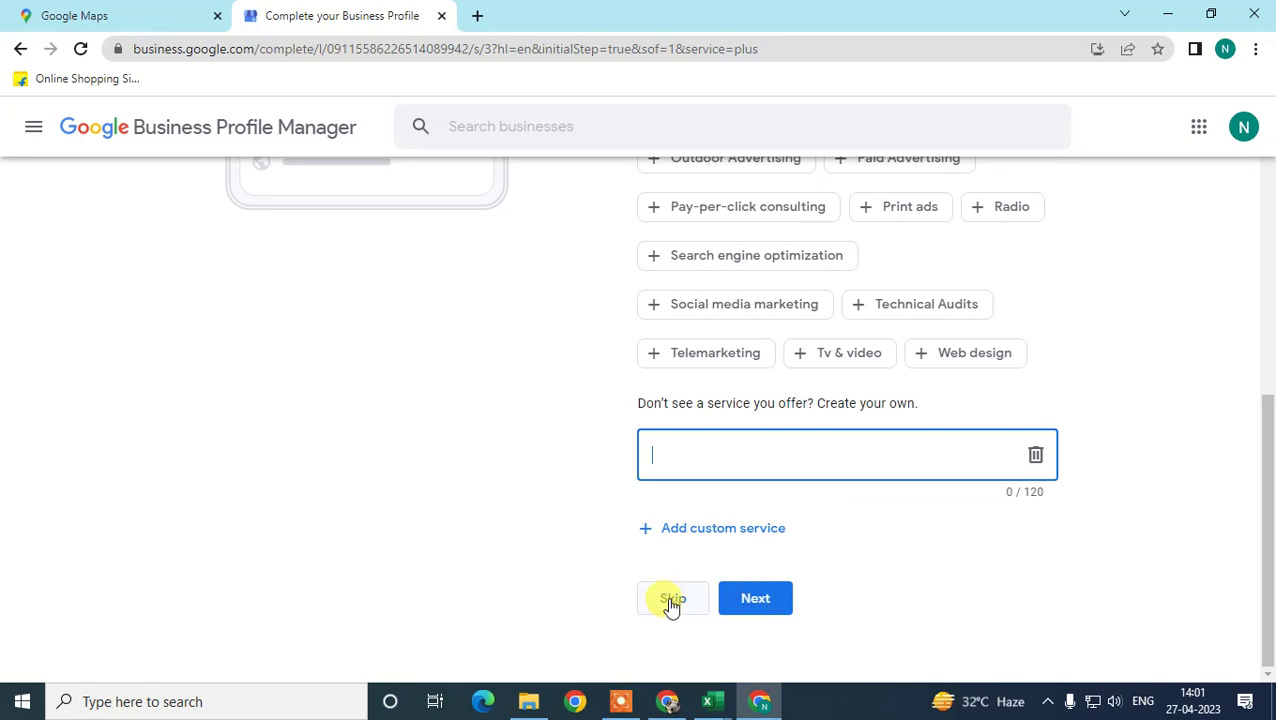
# Step: Mark Sunday and Monday as open in the business hours
pyautogui.scroll(-3, 930, 400)
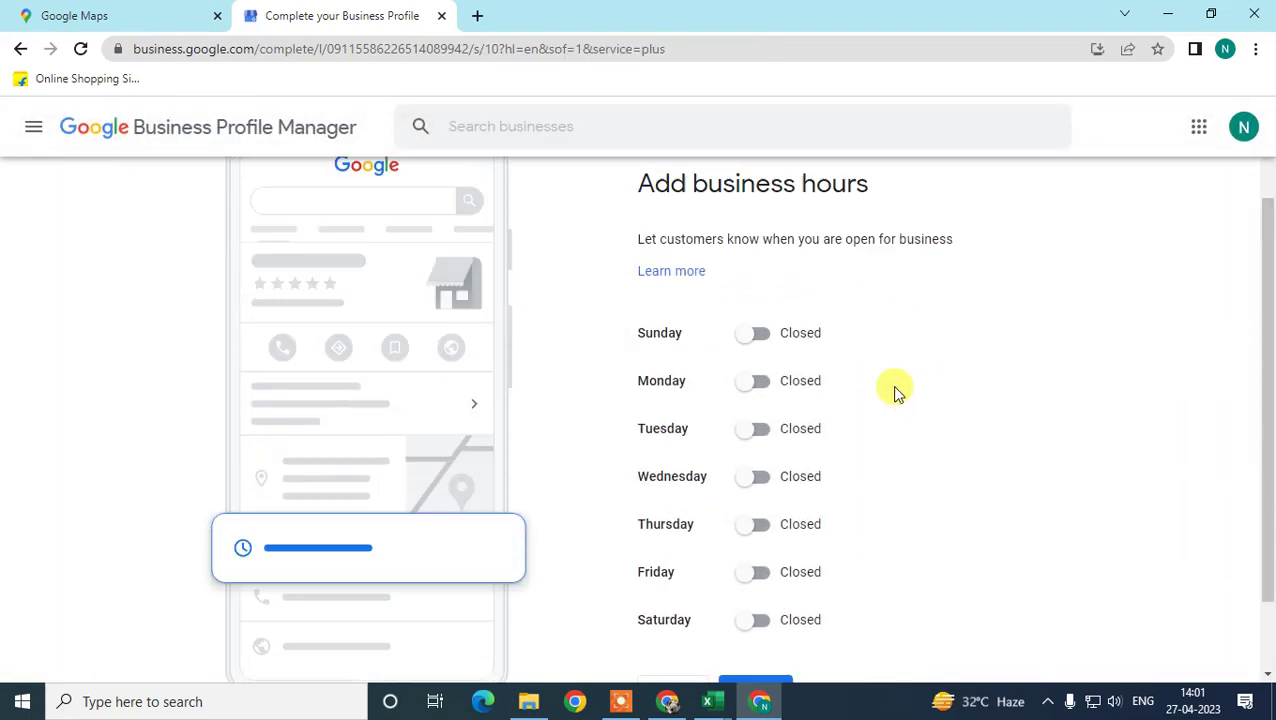
pyautogui.scroll(3, 780, 275)
pyautogui.moveTo(690, 310); pyautogui.dragTo(870, 312)
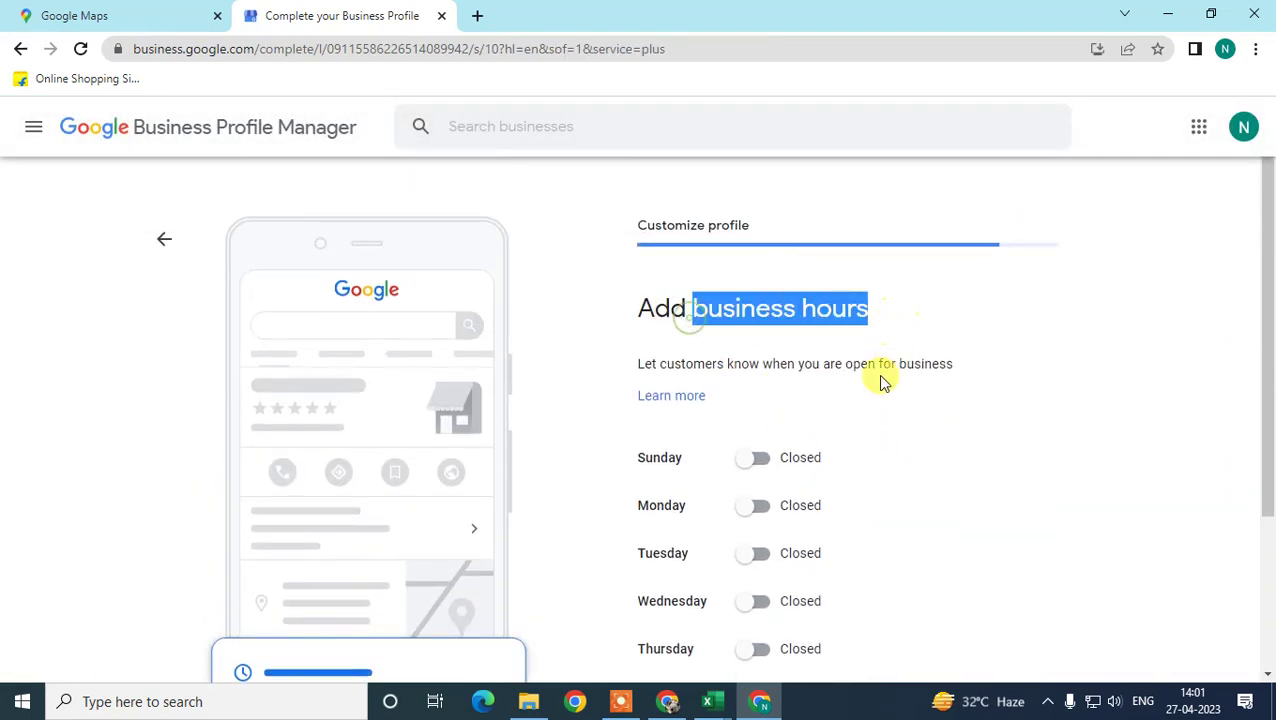
pyautogui.scroll(-2, 770, 265)
pyautogui.click(753, 271)
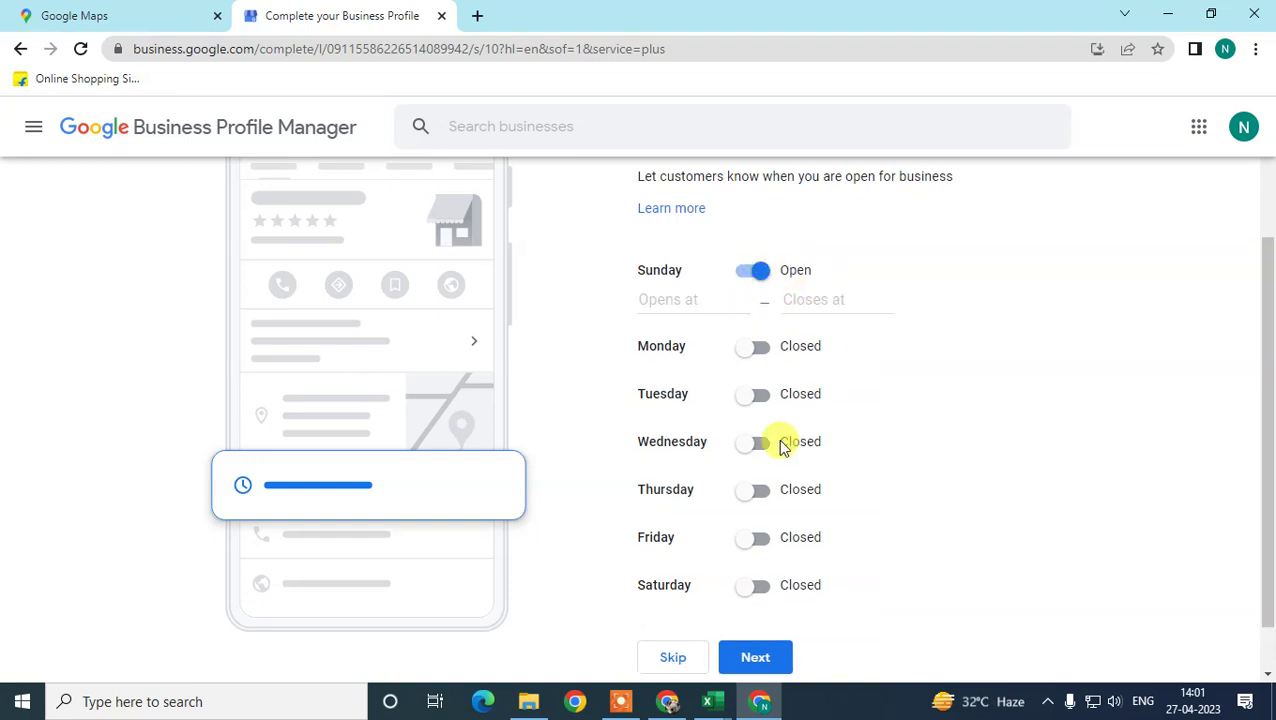
pyautogui.click(750, 348)
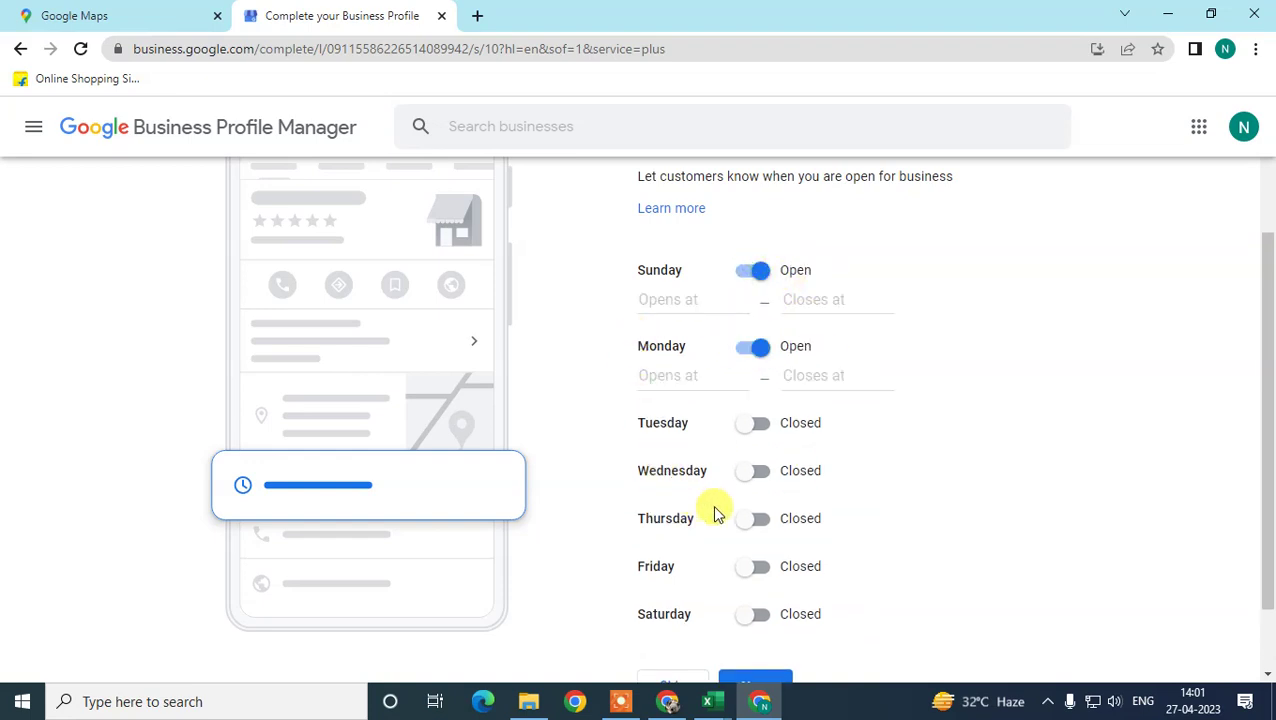
pyautogui.scroll(-1, 714, 513)
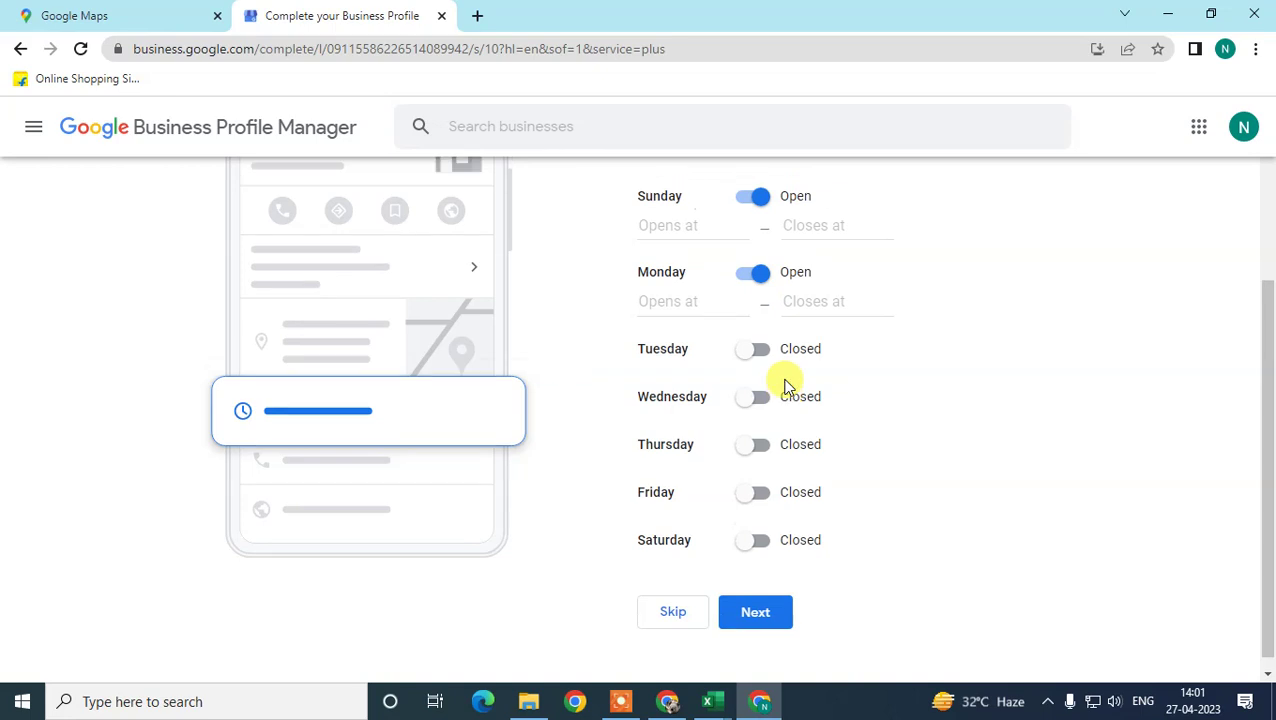
pyautogui.scroll(1, 785, 385)
pyautogui.click(772, 282)
pyautogui.click(755, 277)
pyautogui.click(815, 277)
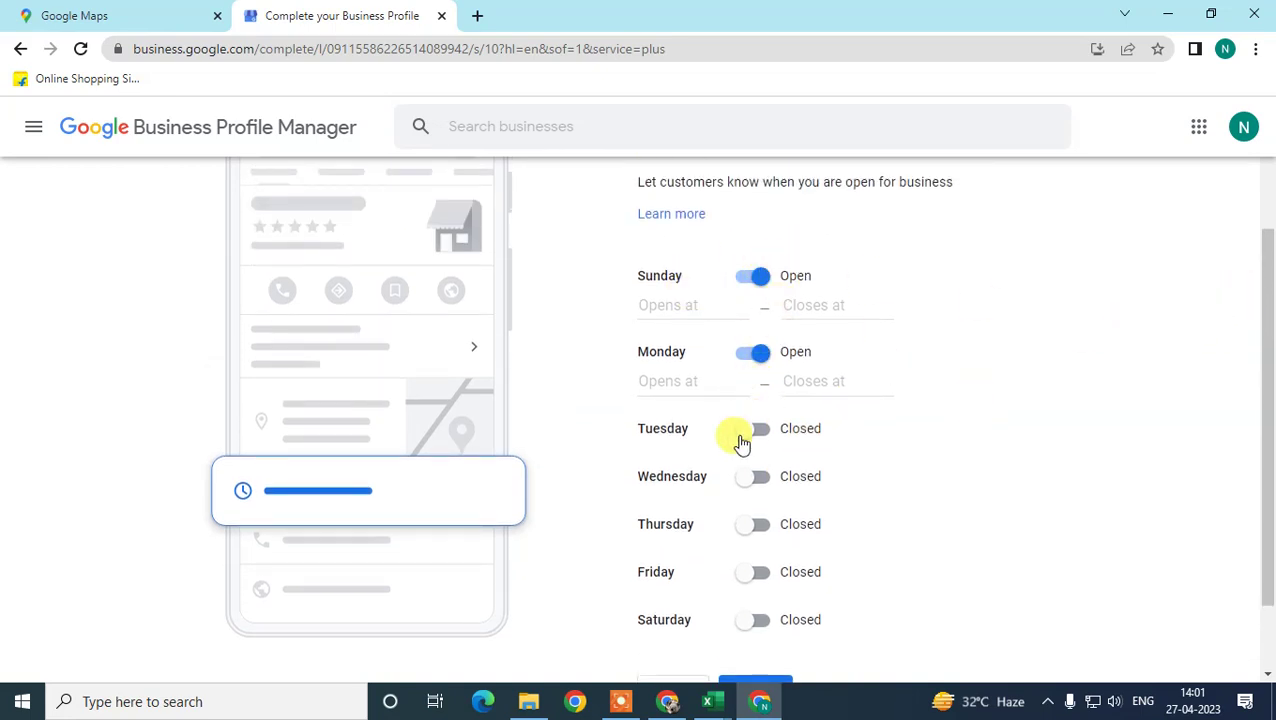
# Step: Set Sunday and Monday to open 24 hours and save the hours
pyautogui.click(663, 306)
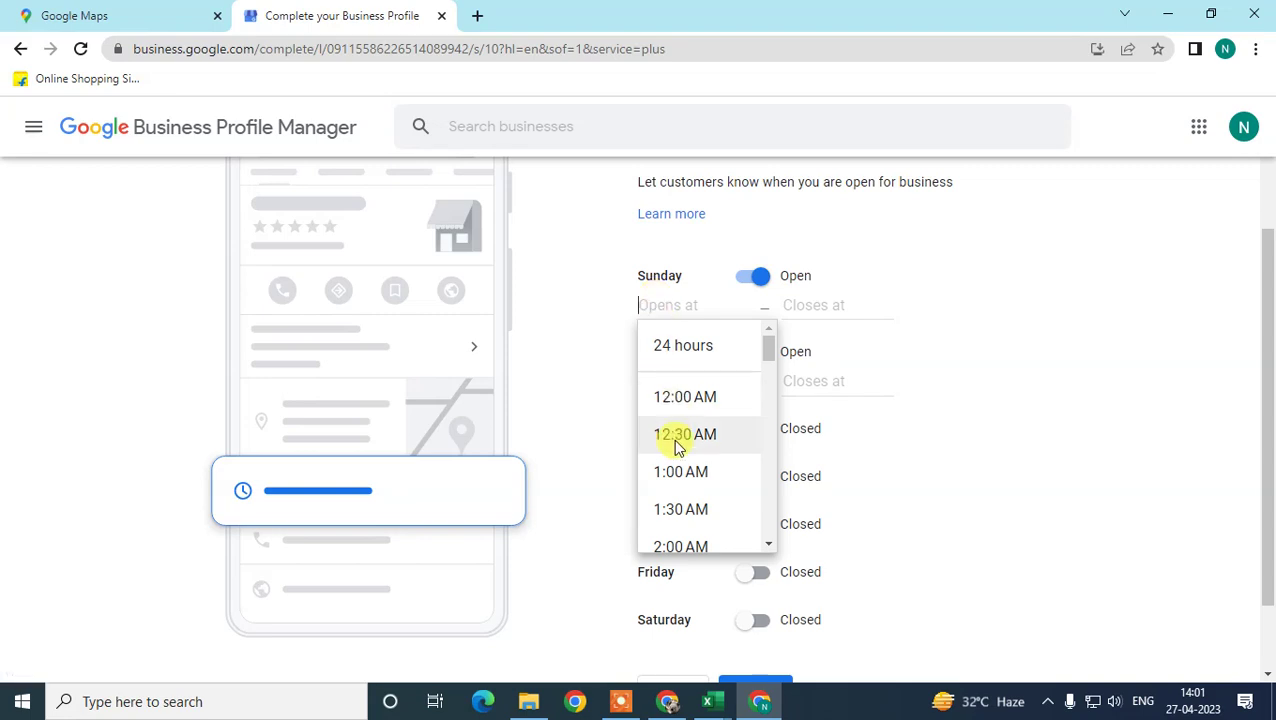
pyautogui.click(660, 345)
pyautogui.click(678, 350)
pyautogui.click(692, 391)
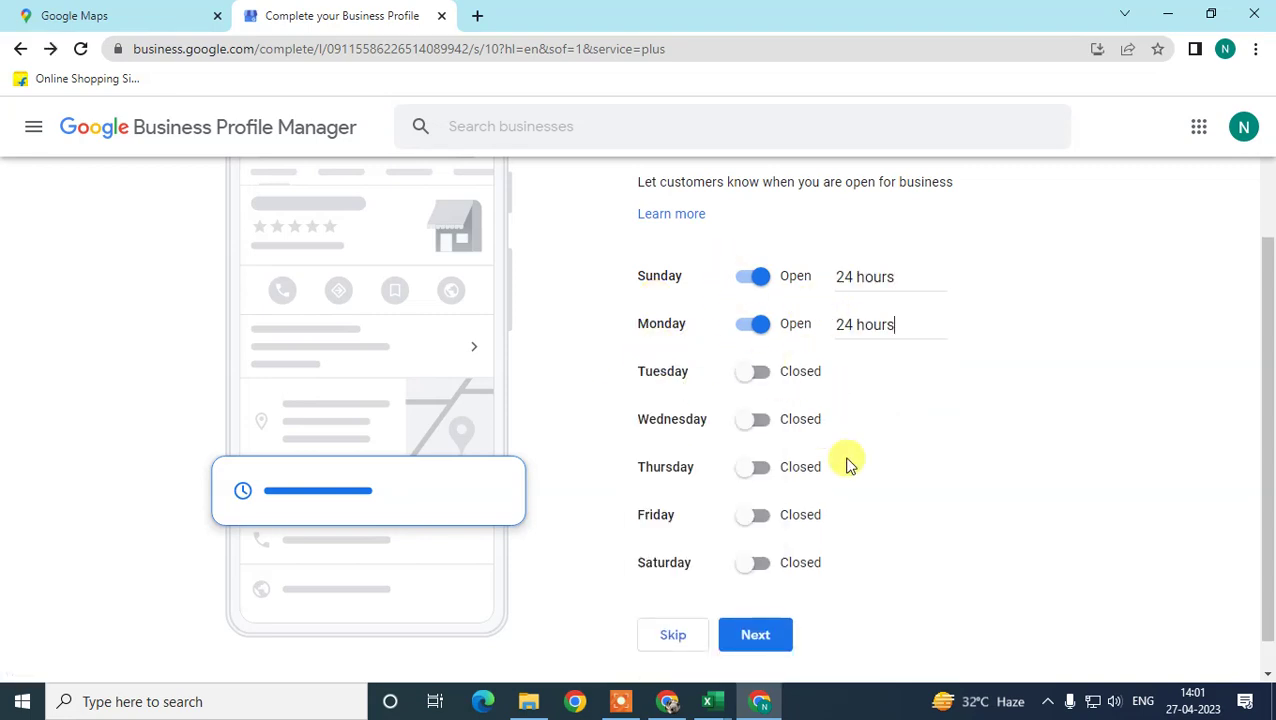
pyautogui.scroll(-1, 820, 520)
pyautogui.click(783, 604)
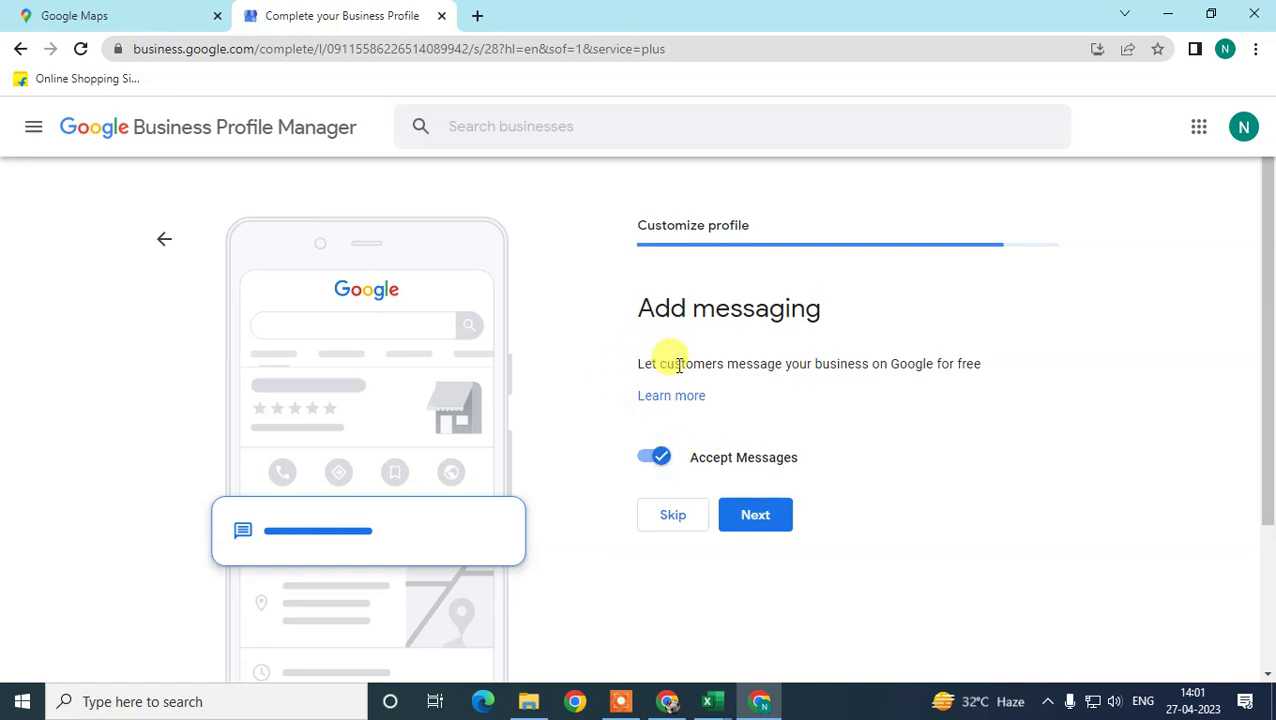
# Step: Turn off Accept Messages on the messaging step and continue
pyautogui.moveTo(985, 364); pyautogui.dragTo(637, 364)
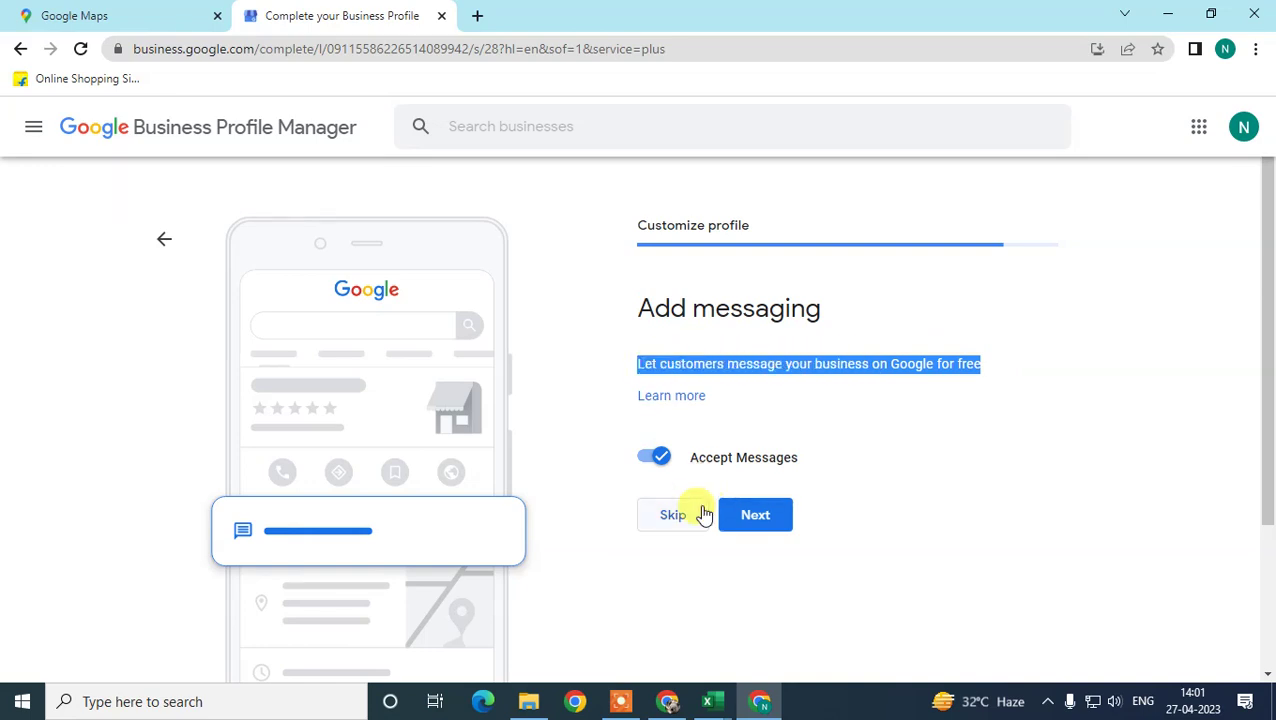
pyautogui.click(652, 457)
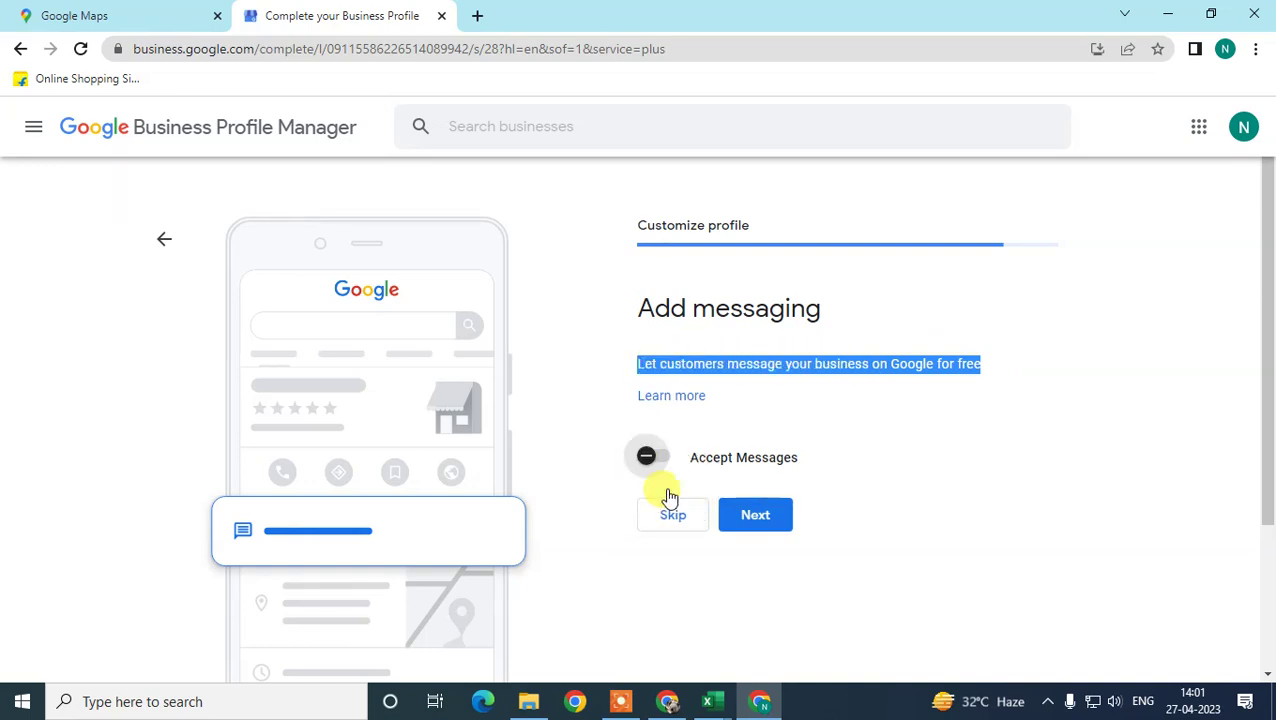
pyautogui.click(757, 514)
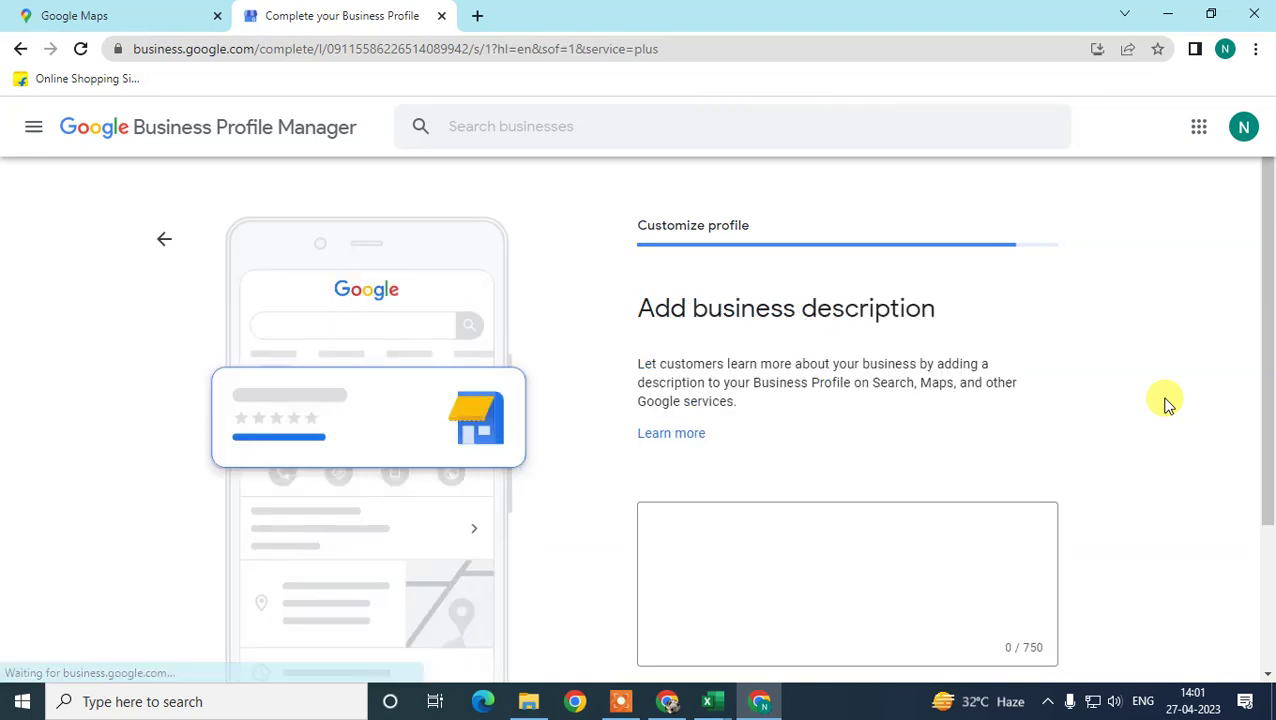
# Step: Enter the business description 'sadf sdf asdf' and save it
pyautogui.scroll(-2, 1094, 410)
pyautogui.click(684, 328)
pyautogui.write('sadf sdf asdf sdf sdf sdf asdfsdf')
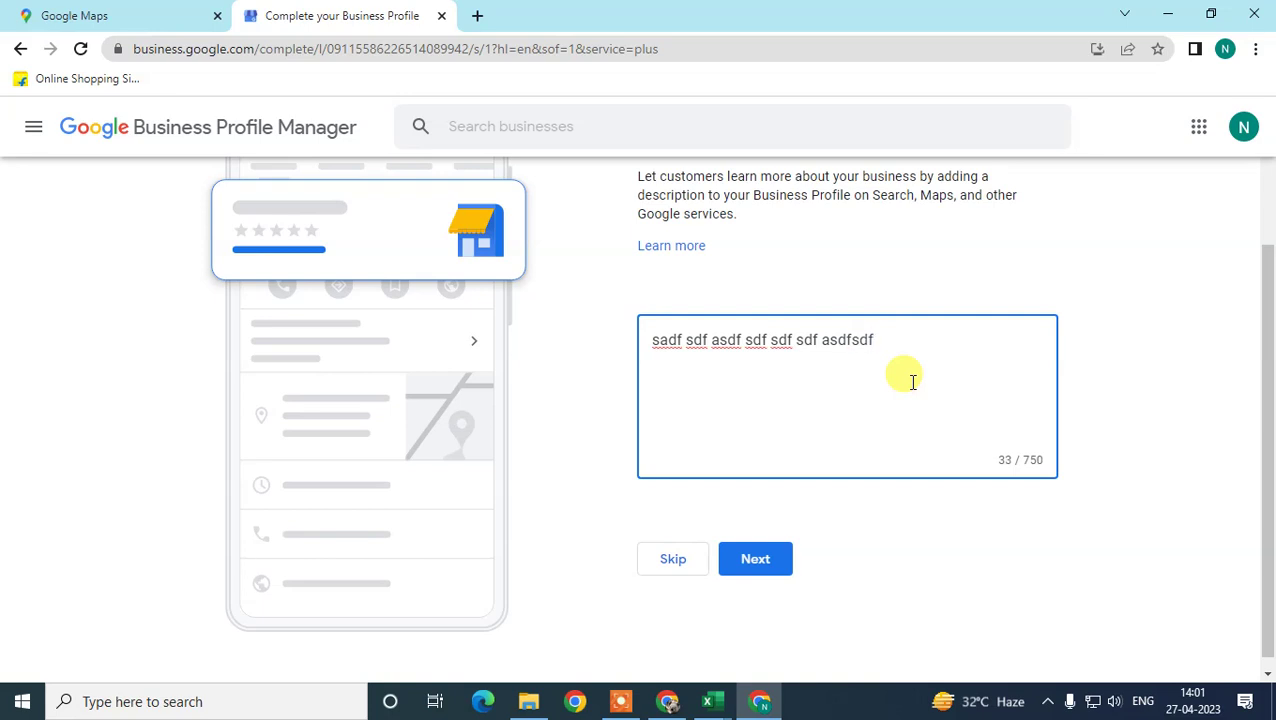
pyautogui.scroll(2, 783, 393)
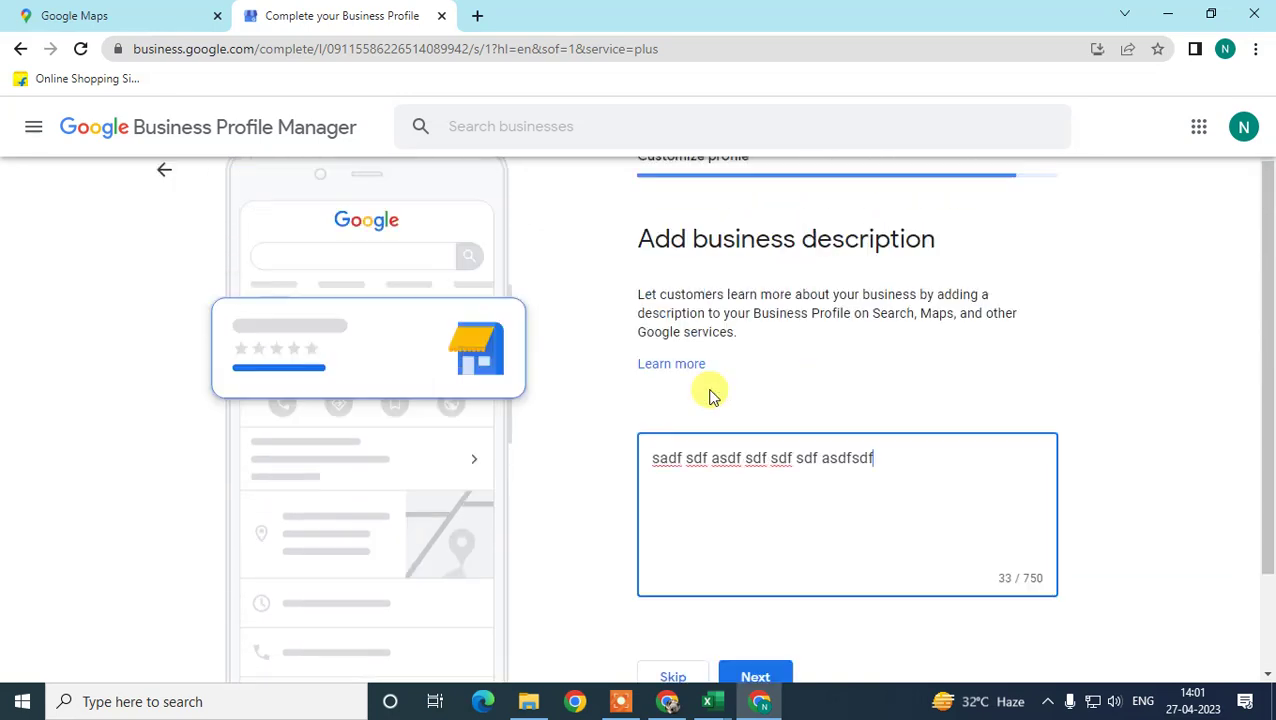
pyautogui.scroll(-2, 740, 565)
pyautogui.click(783, 559)
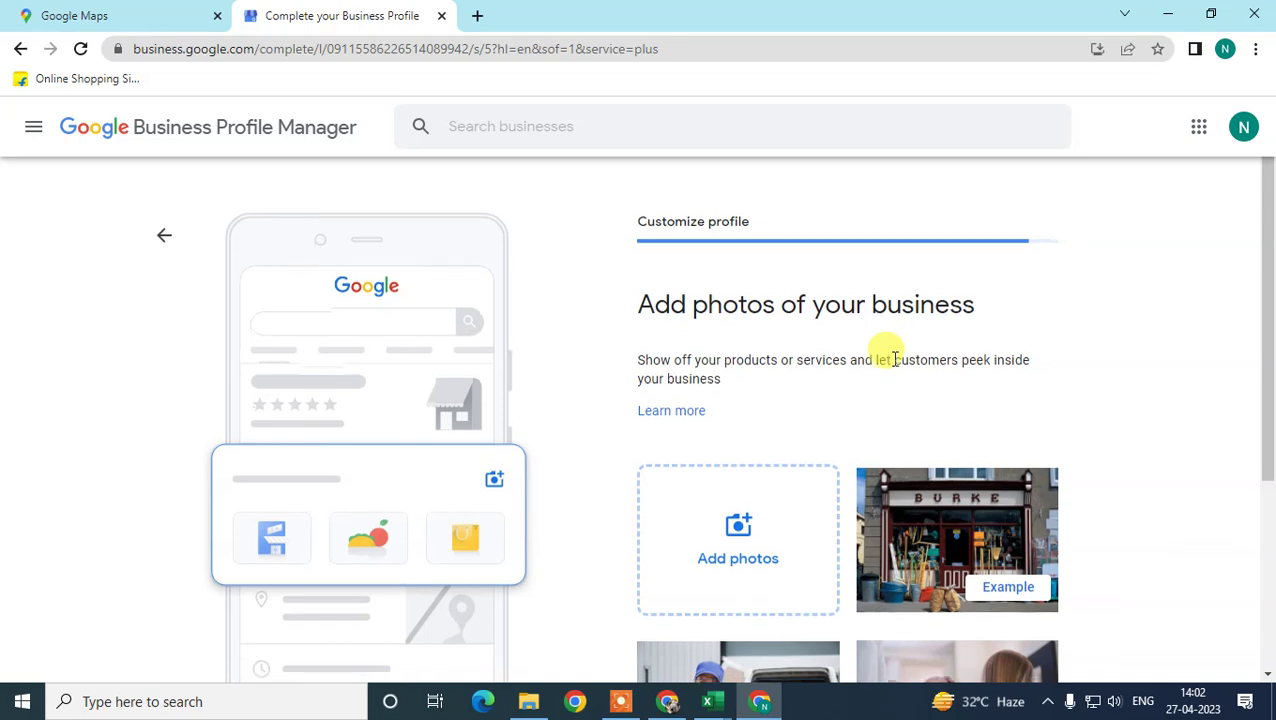
pyautogui.scroll(-1, 800, 400)
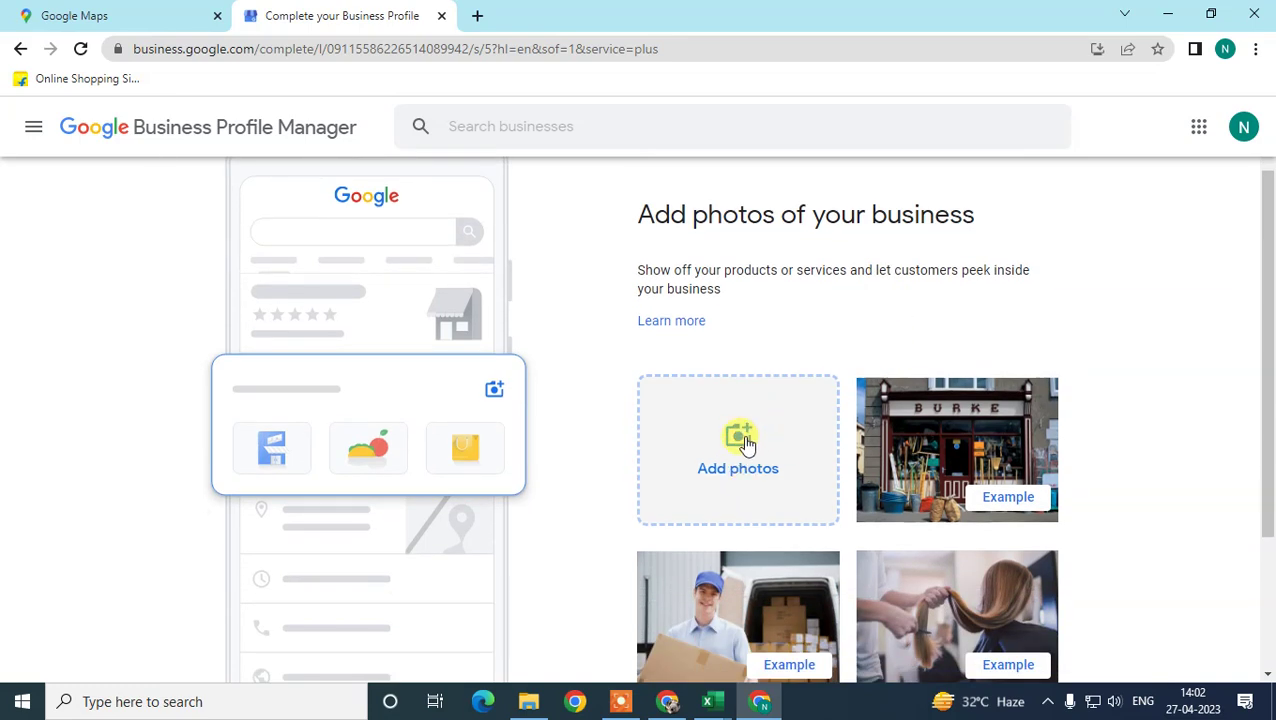
pyautogui.scroll(-2, 755, 447)
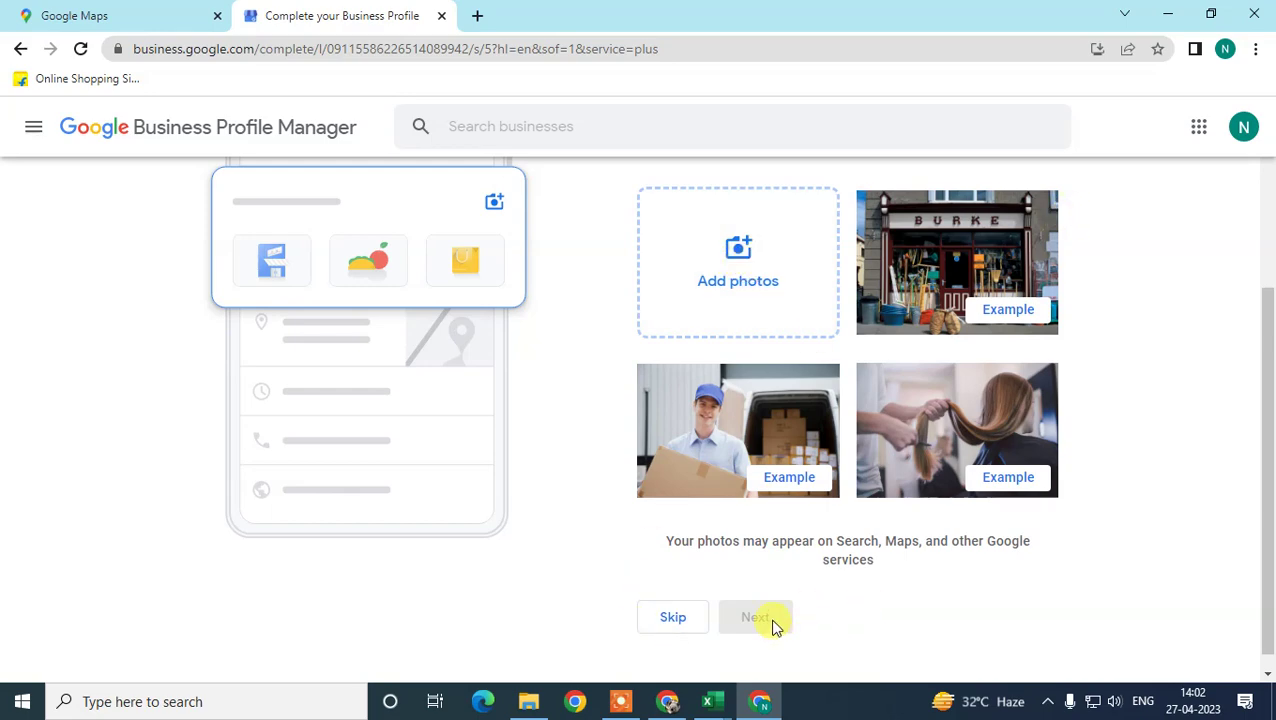
# Step: Skip adding business photos
pyautogui.click(674, 624)
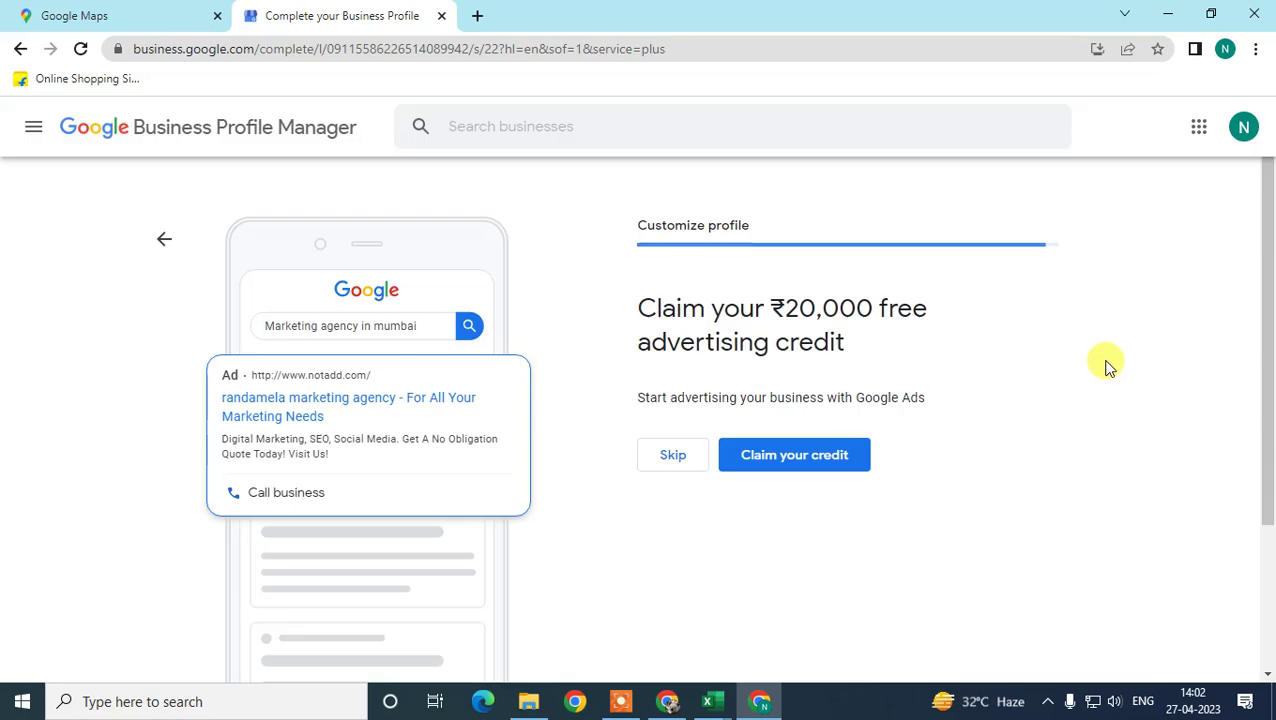
pyautogui.scroll(-1, 1100, 362)
pyautogui.scroll(1, 1048, 356)
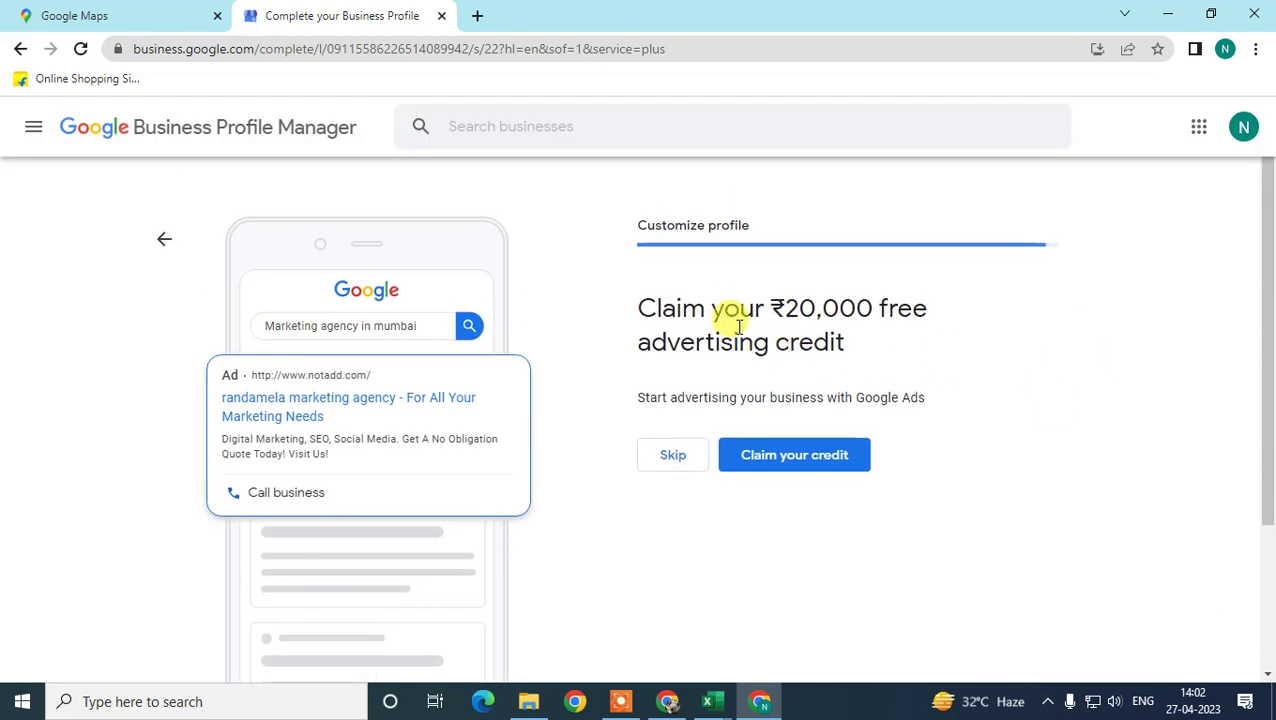
# Step: Read over the ₹20,000 Google Ads credit offer and claim the credit
pyautogui.moveTo(766, 306); pyautogui.dragTo(918, 342)
pyautogui.click(890, 336)
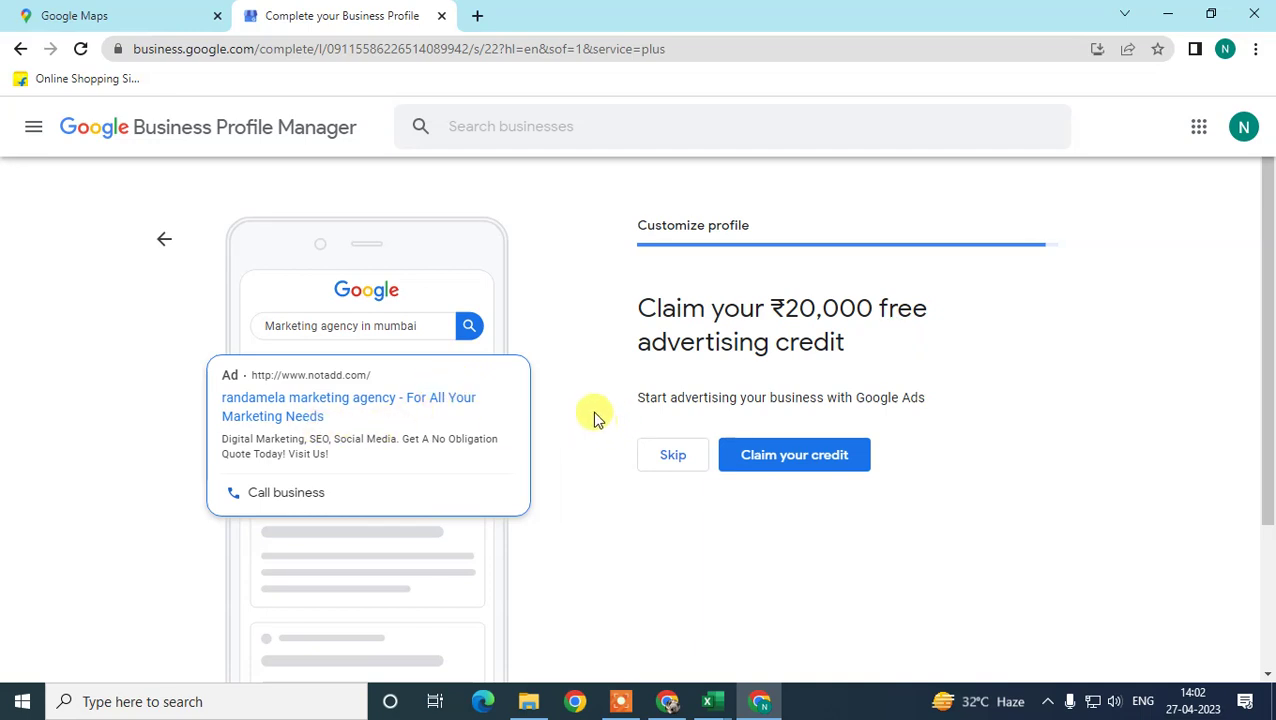
pyautogui.moveTo(607, 404); pyautogui.dragTo(952, 420)
pyautogui.click(883, 390)
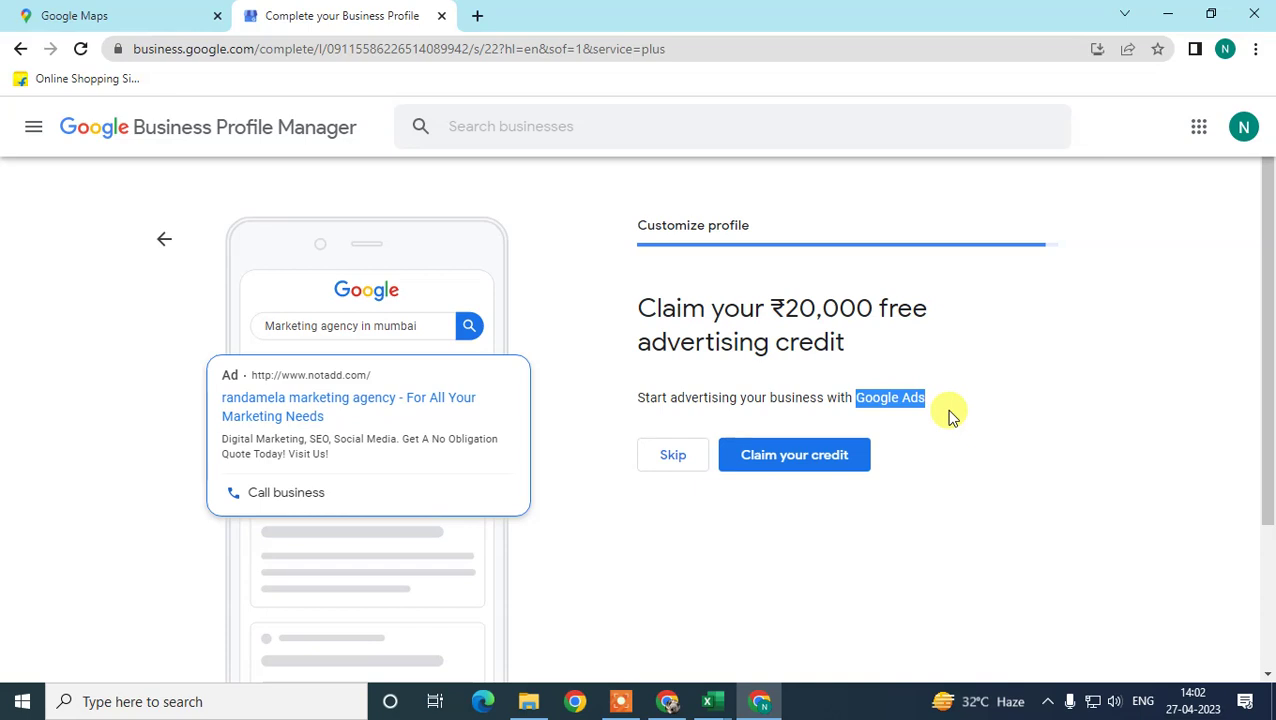
pyautogui.click(762, 336)
pyautogui.moveTo(857, 397); pyautogui.dragTo(925, 398)
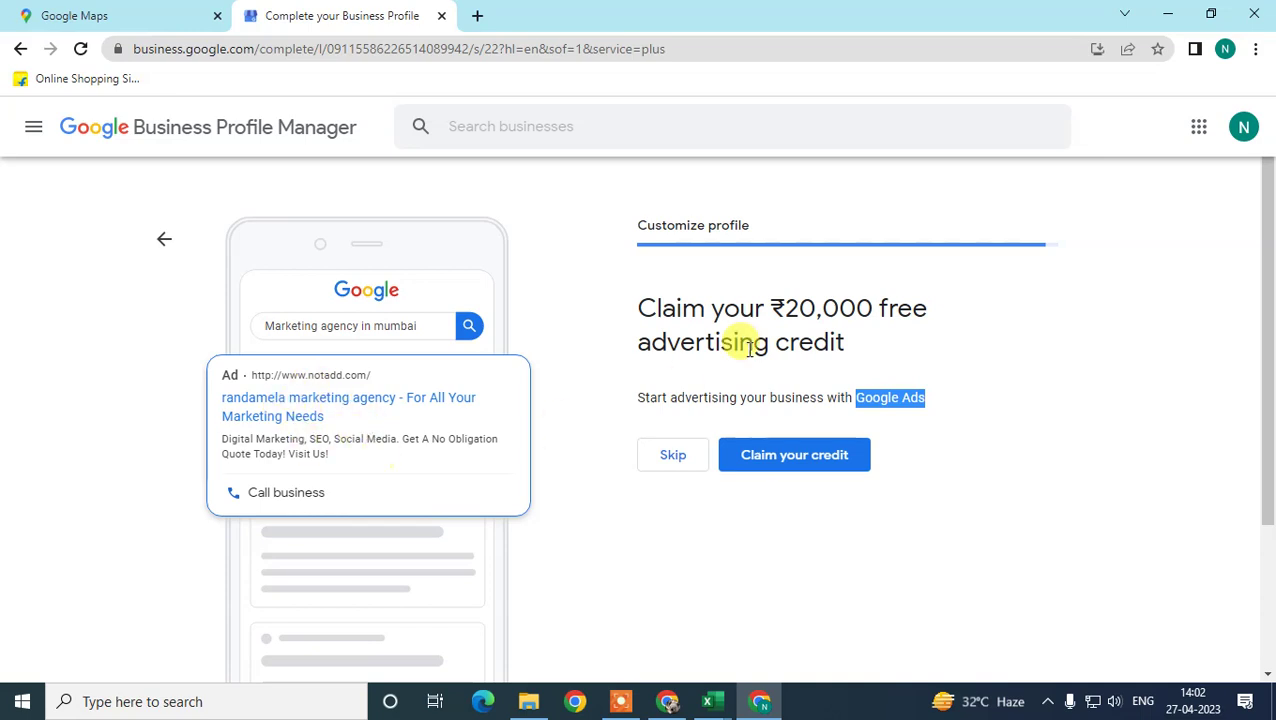
pyautogui.click(765, 307)
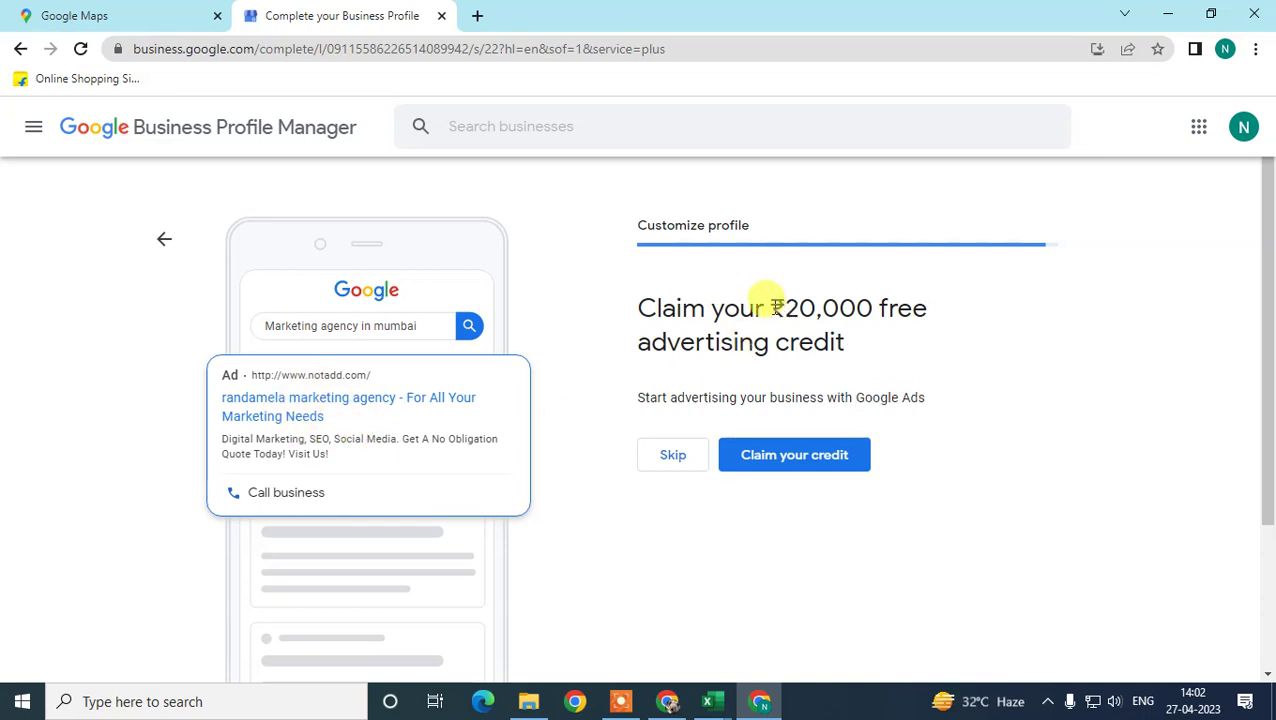
pyautogui.moveTo(776, 307); pyautogui.dragTo(868, 307)
pyautogui.click(872, 310)
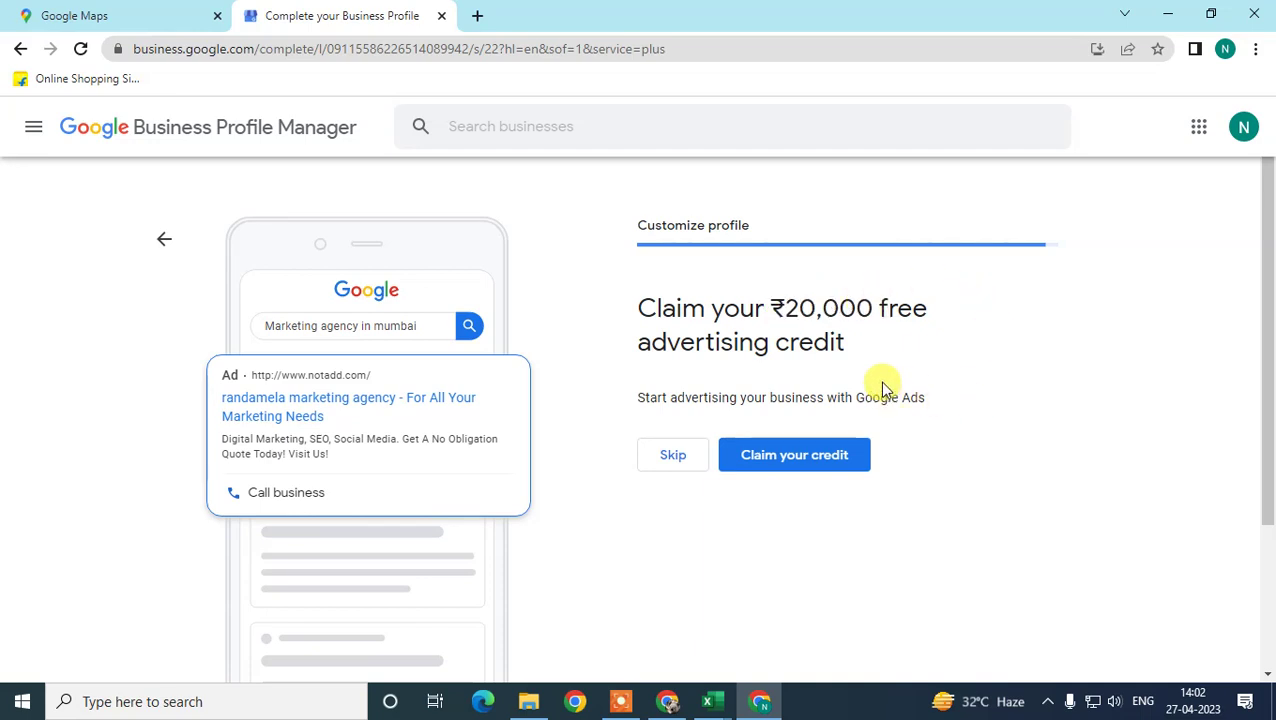
pyautogui.click(830, 460)
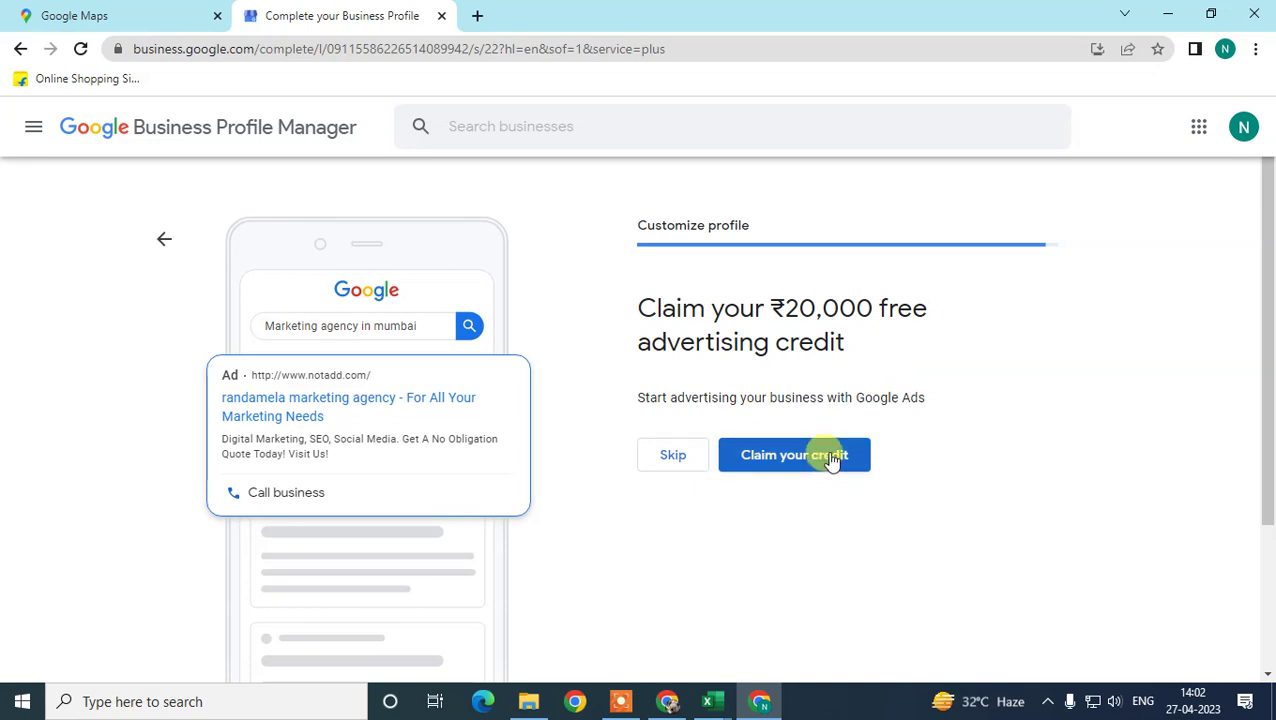
pyautogui.click(747, 470)
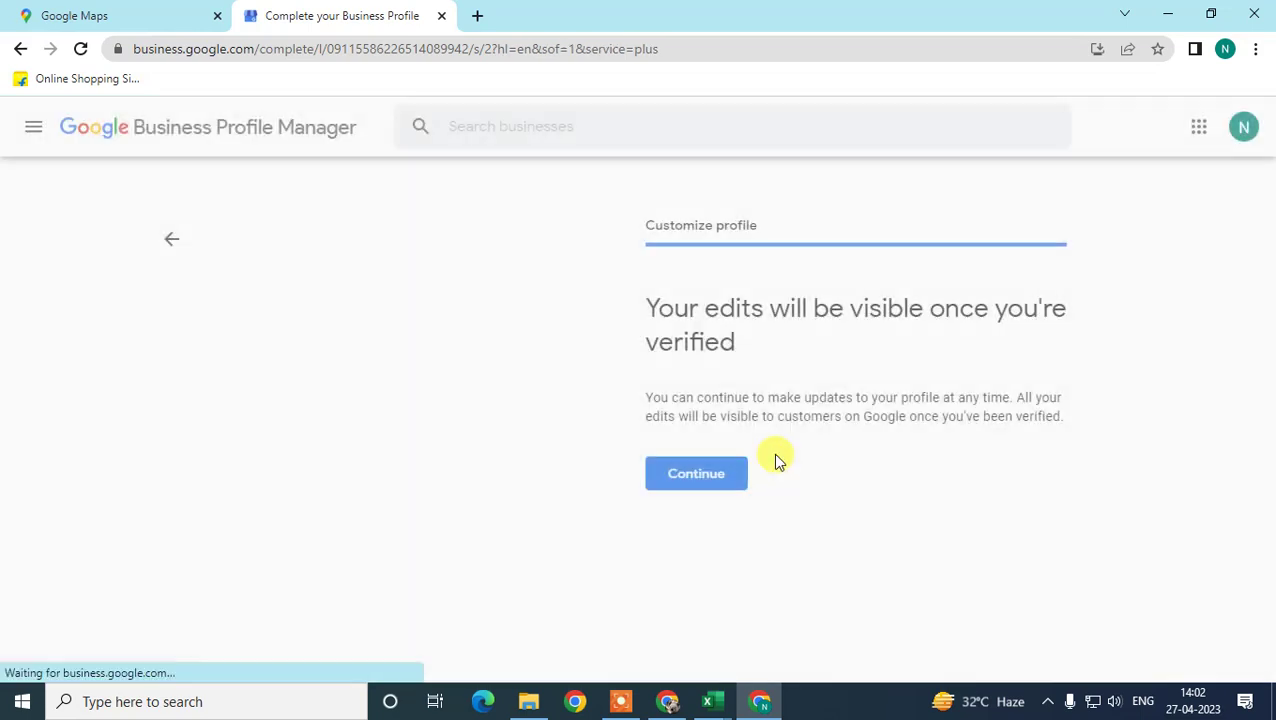
# Step: Continue past the verification notice, check the panel's options menu, then start Get verified
pyautogui.click(680, 476)
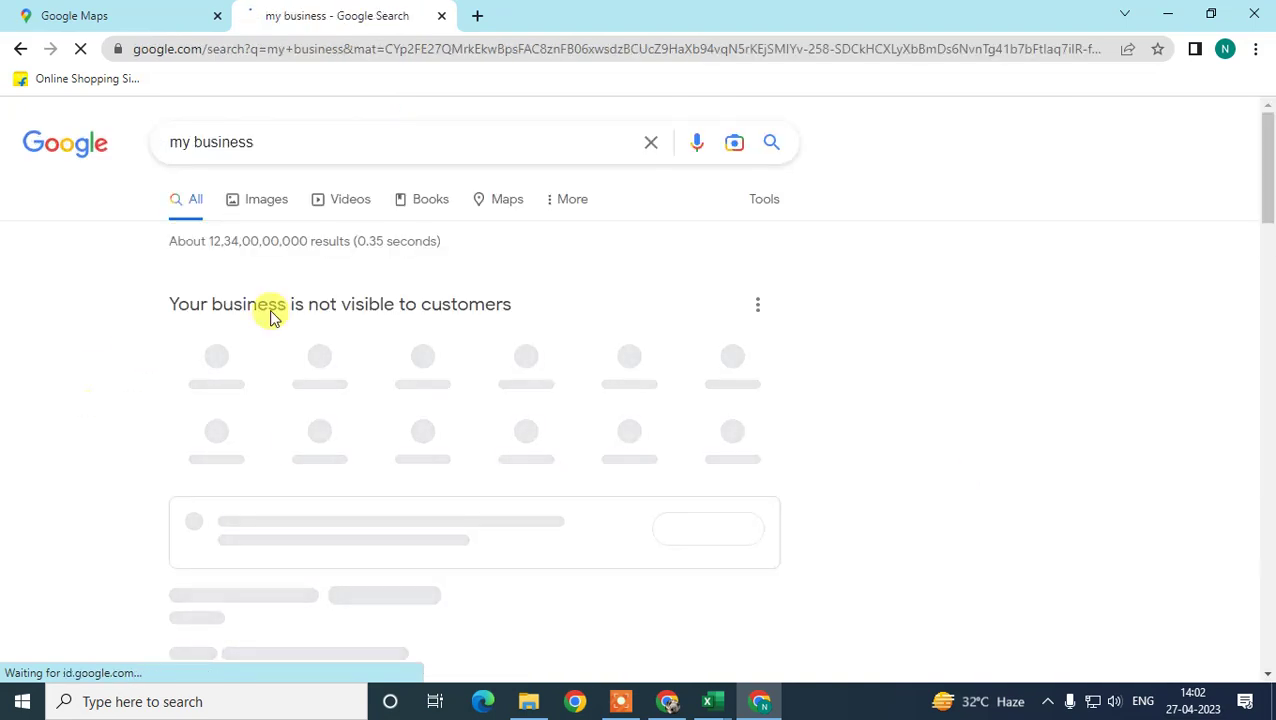
pyautogui.scroll(-1, 40, 401)
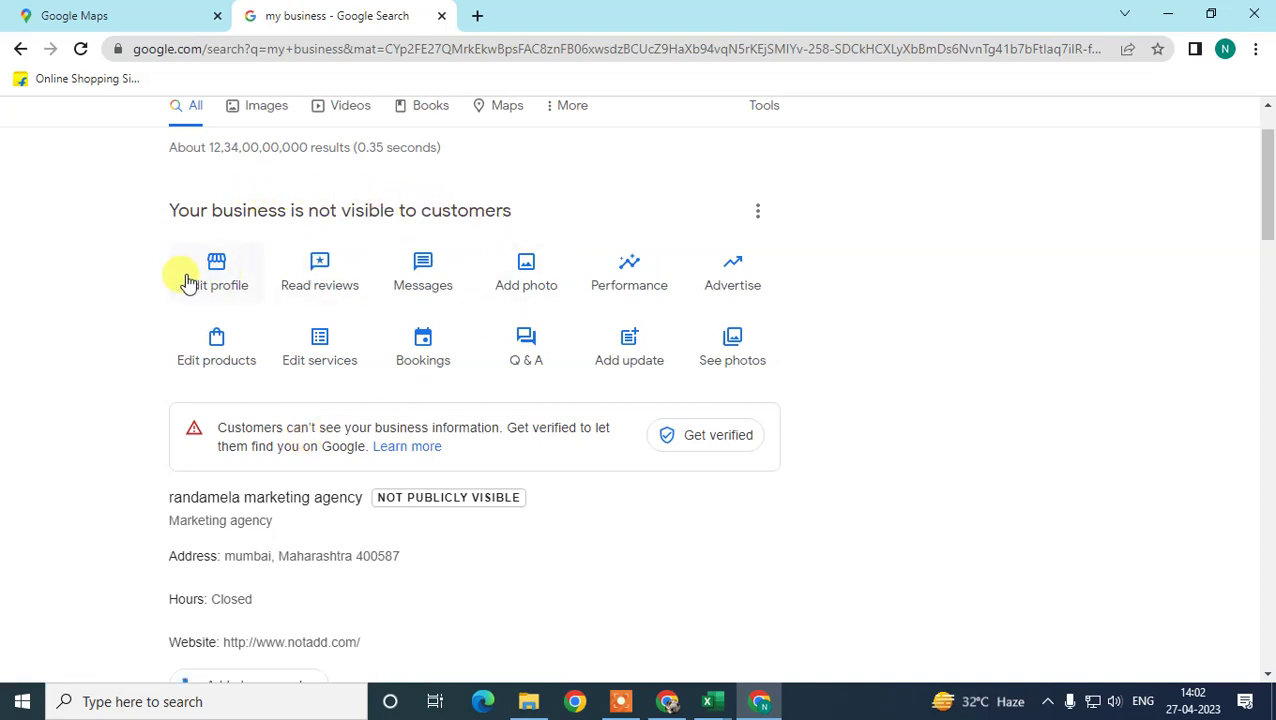
pyautogui.click(757, 212)
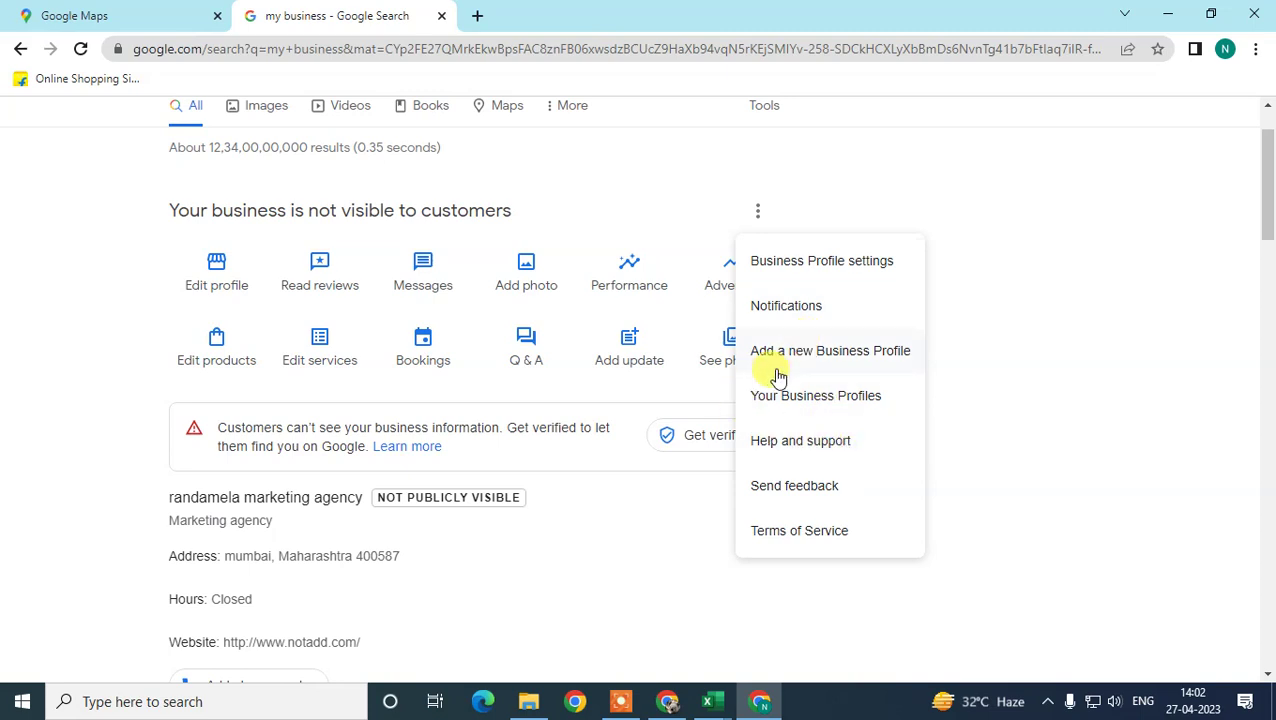
pyautogui.click(988, 308)
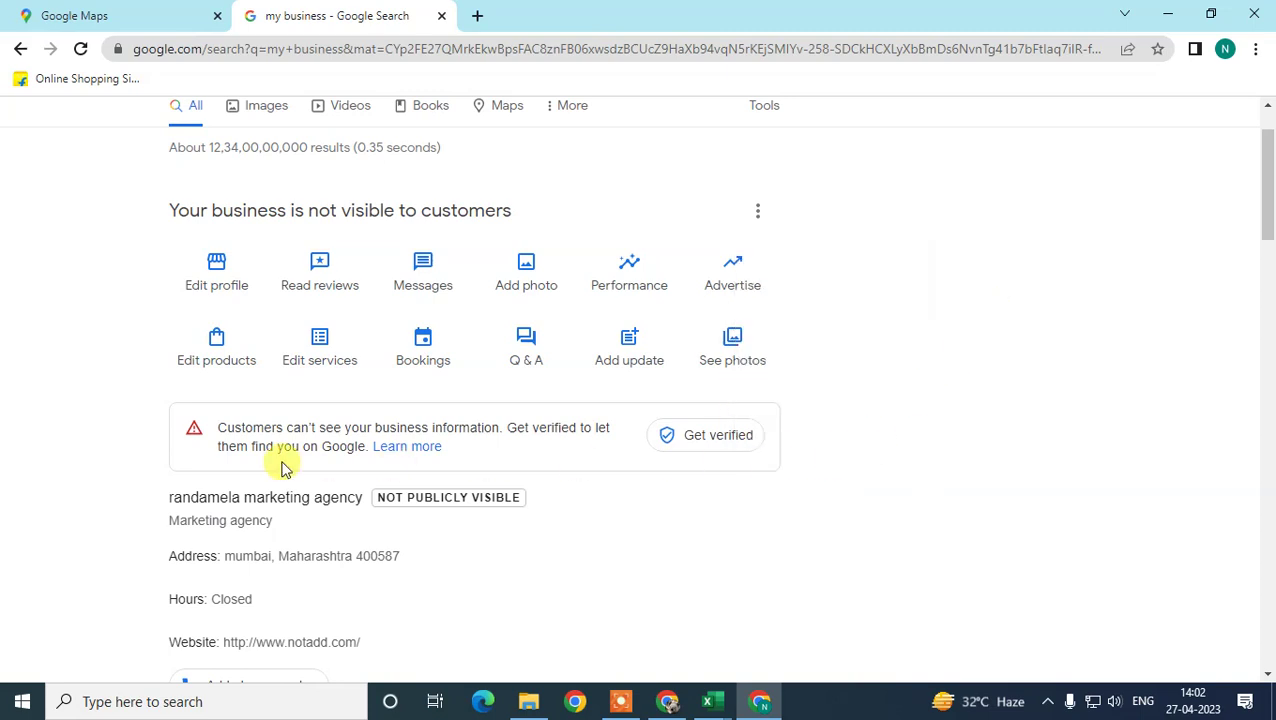
pyautogui.click(700, 440)
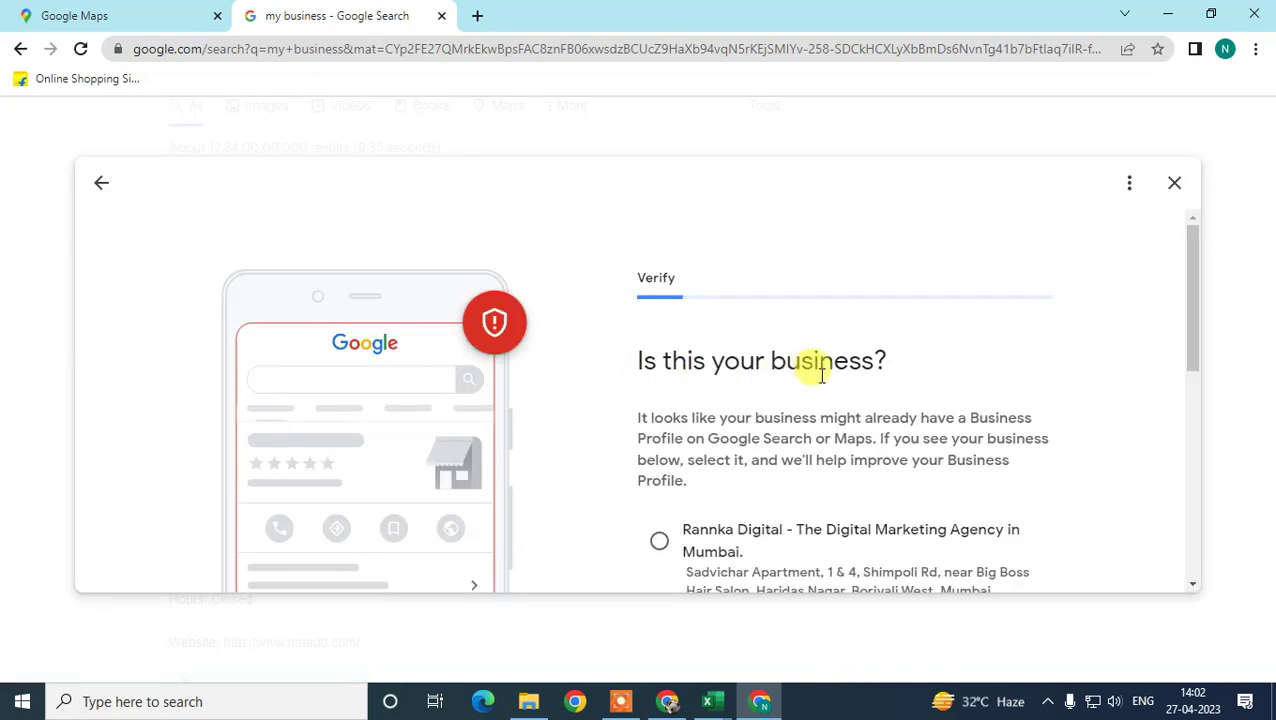
# Step: Confirm that none of the suggested existing listings is this business
pyautogui.scroll(-2, 818, 372)
pyautogui.scroll(-4, 683, 441)
pyautogui.click(659, 419)
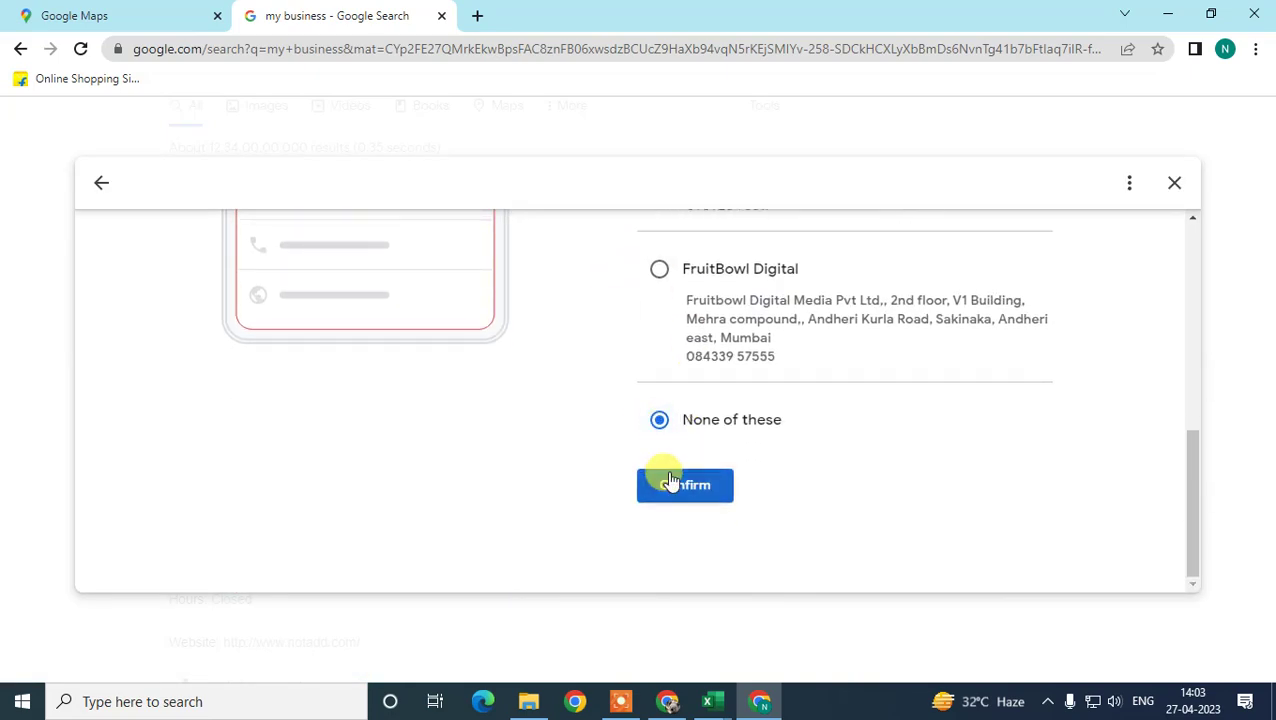
pyautogui.click(665, 482)
# Step: Choose Email verification, then close the verification dialog and confirm leaving
pyautogui.scroll(-1, 1012, 430)
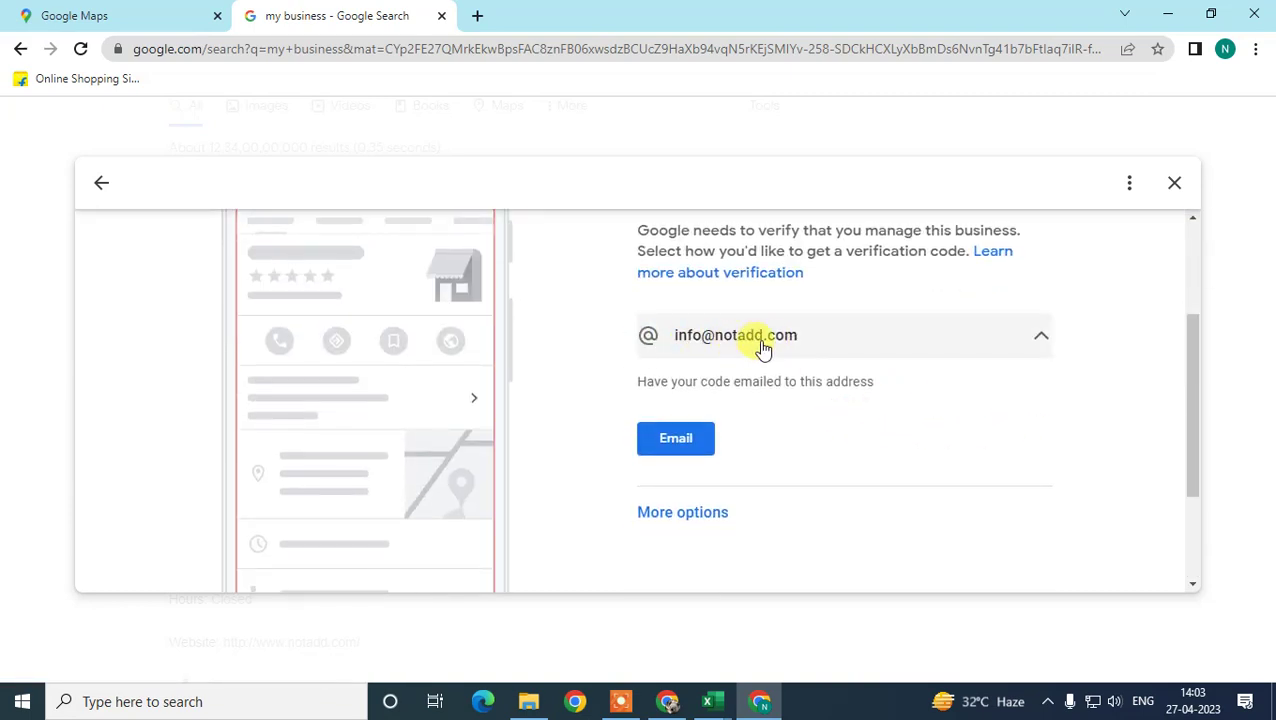
pyautogui.scroll(1, 800, 352)
pyautogui.click(677, 536)
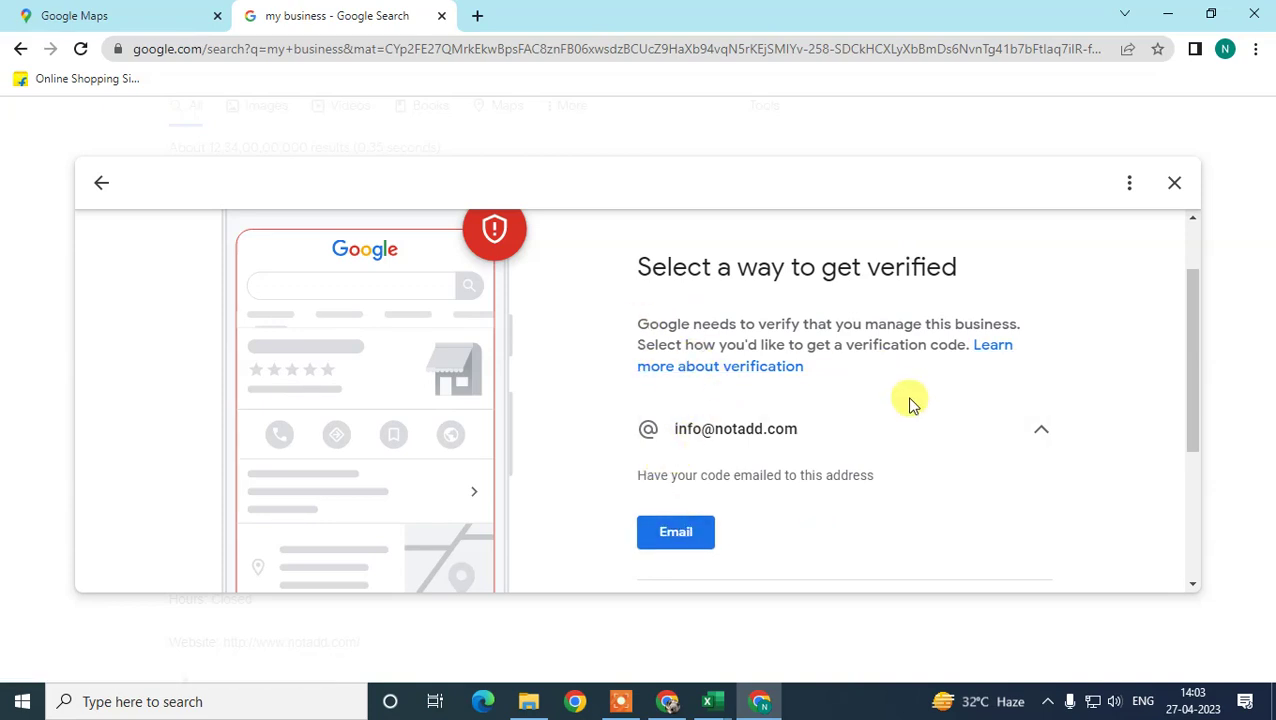
pyautogui.scroll(-2, 800, 440)
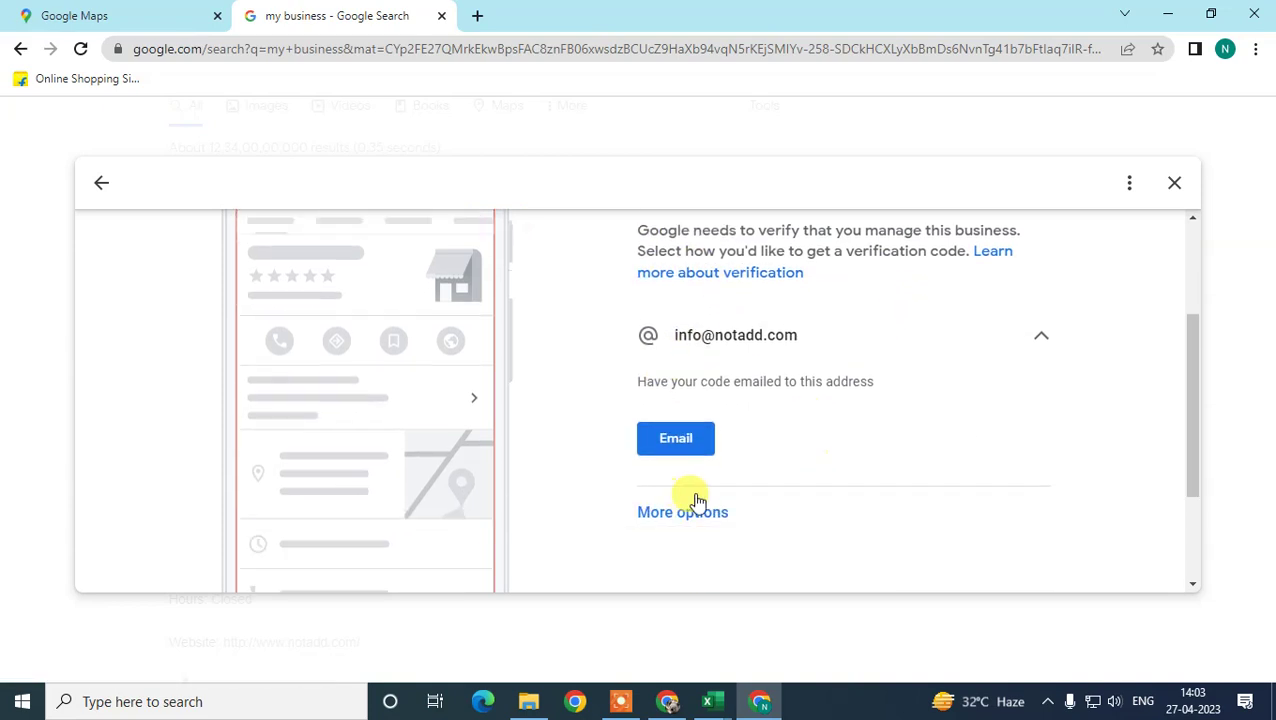
pyautogui.click(1168, 182)
pyautogui.click(731, 437)
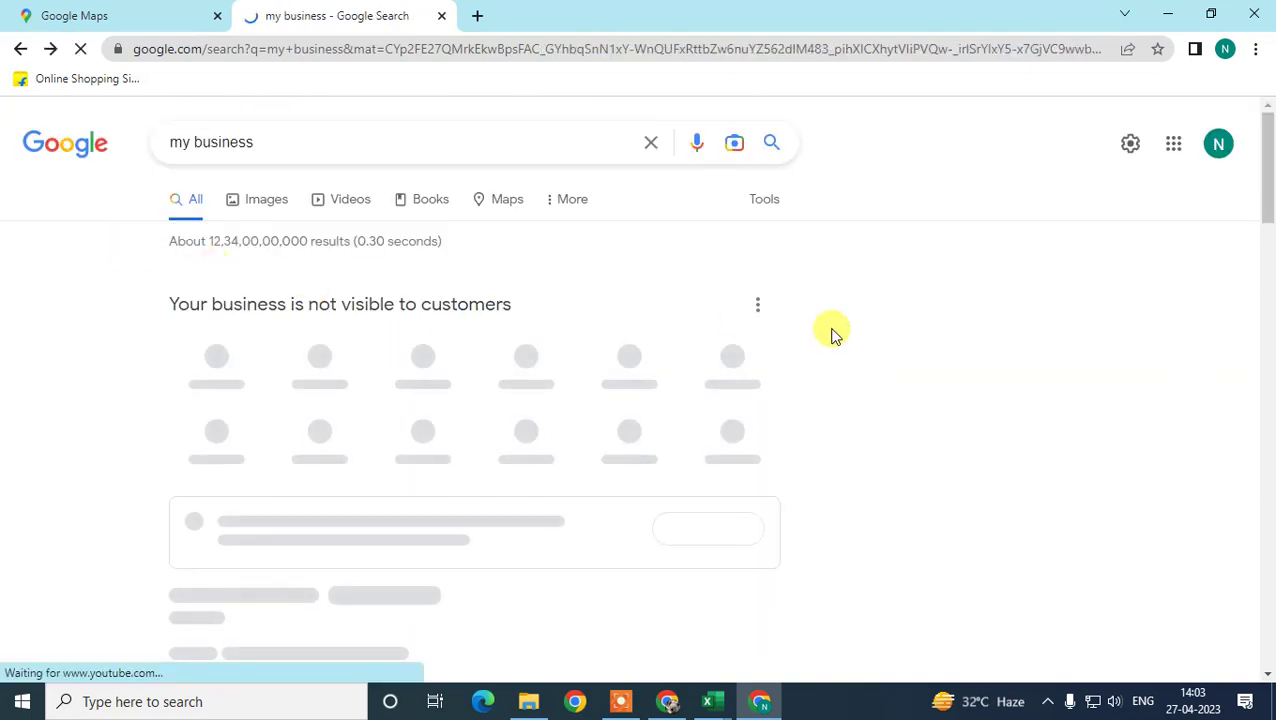
# Step: Review the randamela marketing agency panel, highlighting its Marketing agency category
pyautogui.scroll(-2, 880, 330)
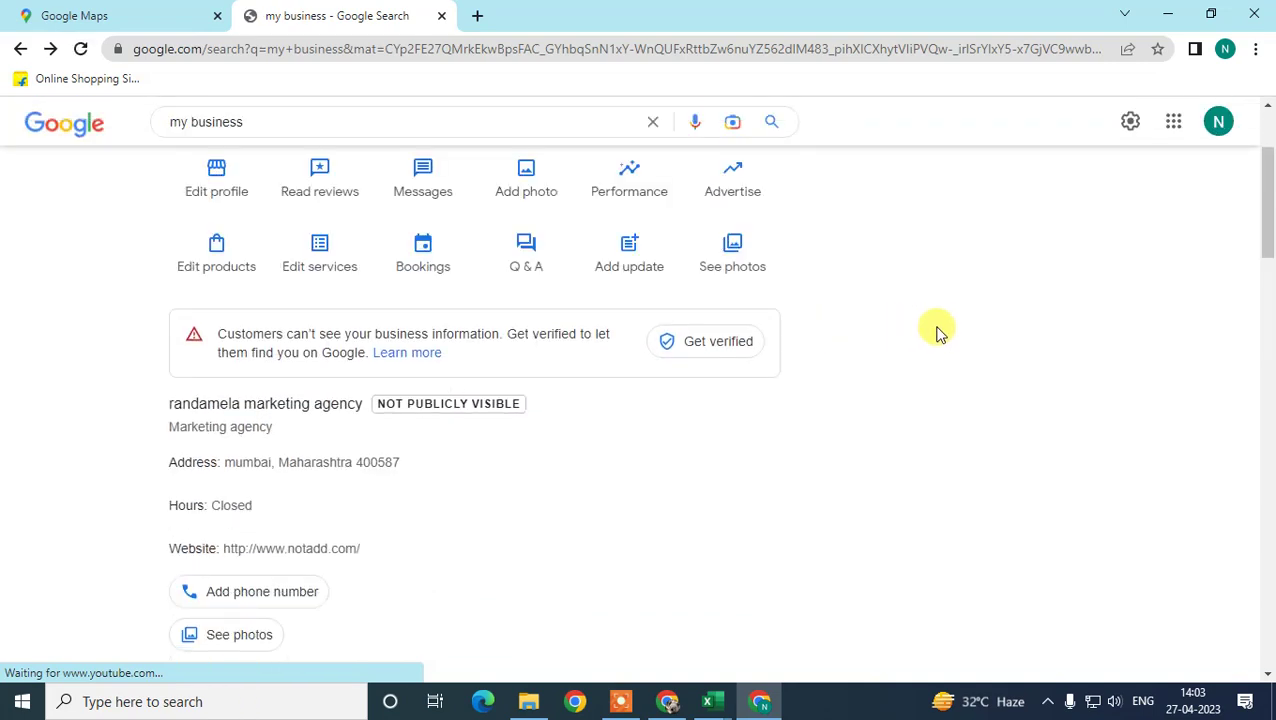
pyautogui.moveTo(166, 426); pyautogui.dragTo(275, 432)
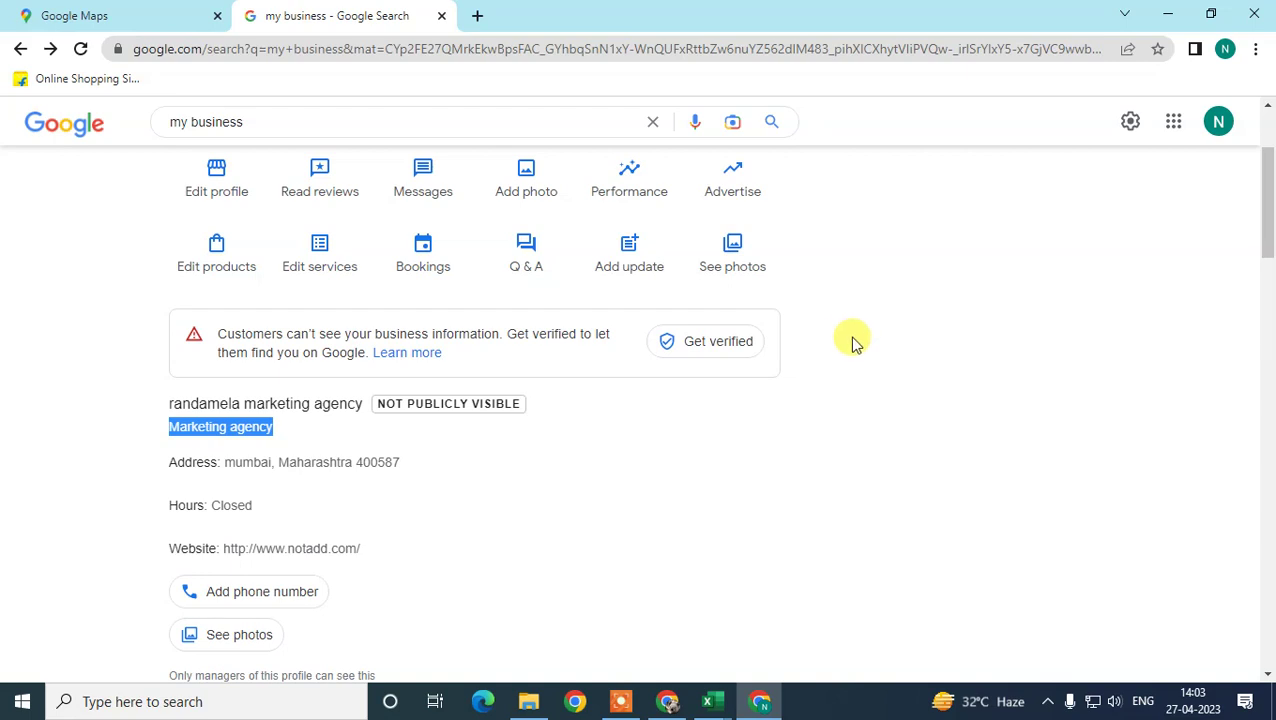
pyautogui.scroll(3, 914, 427)
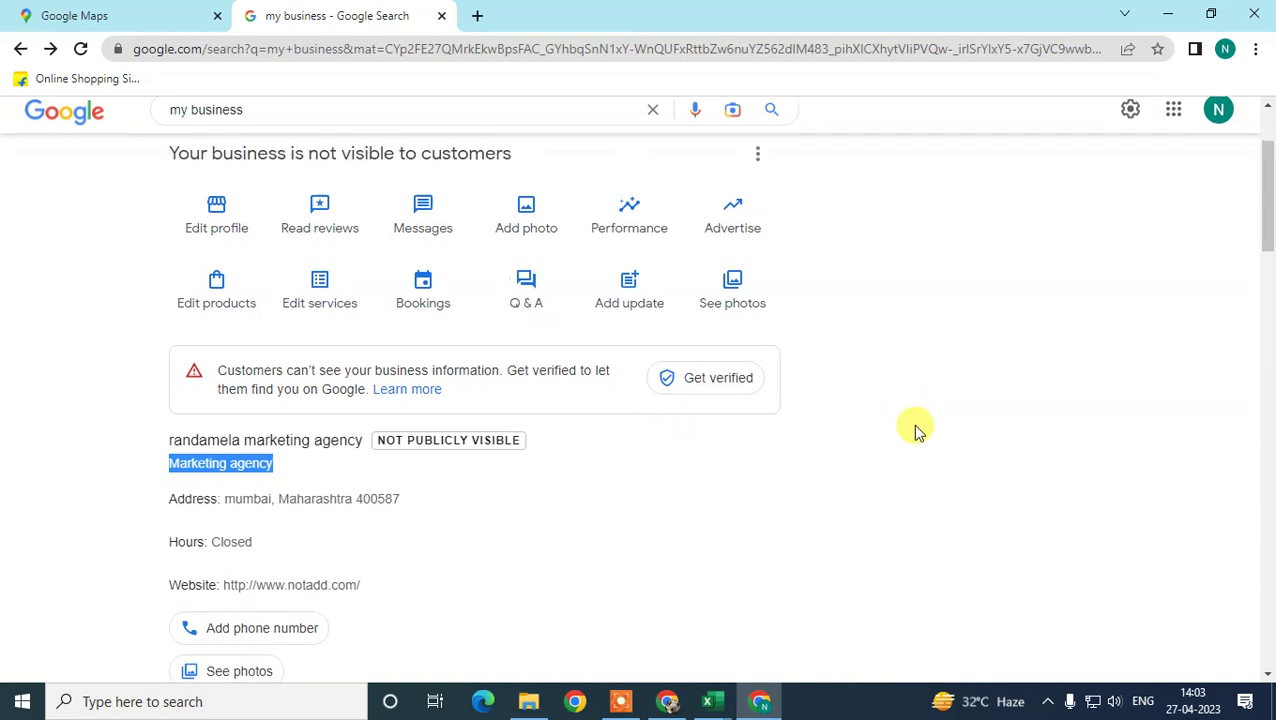